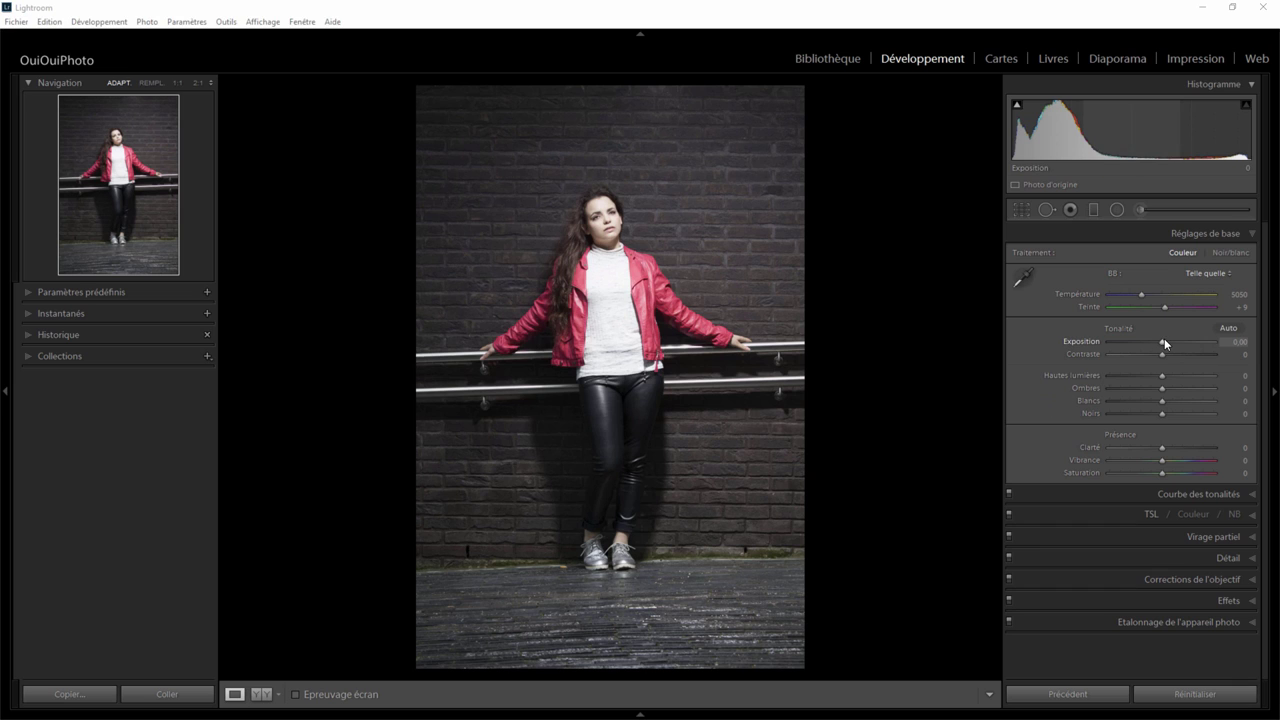
# In Basic settings, lower Exposure to −0,54 and Highlights to −39.
pyautogui.moveTo(1162, 344); pyautogui.dragTo(1158, 342)
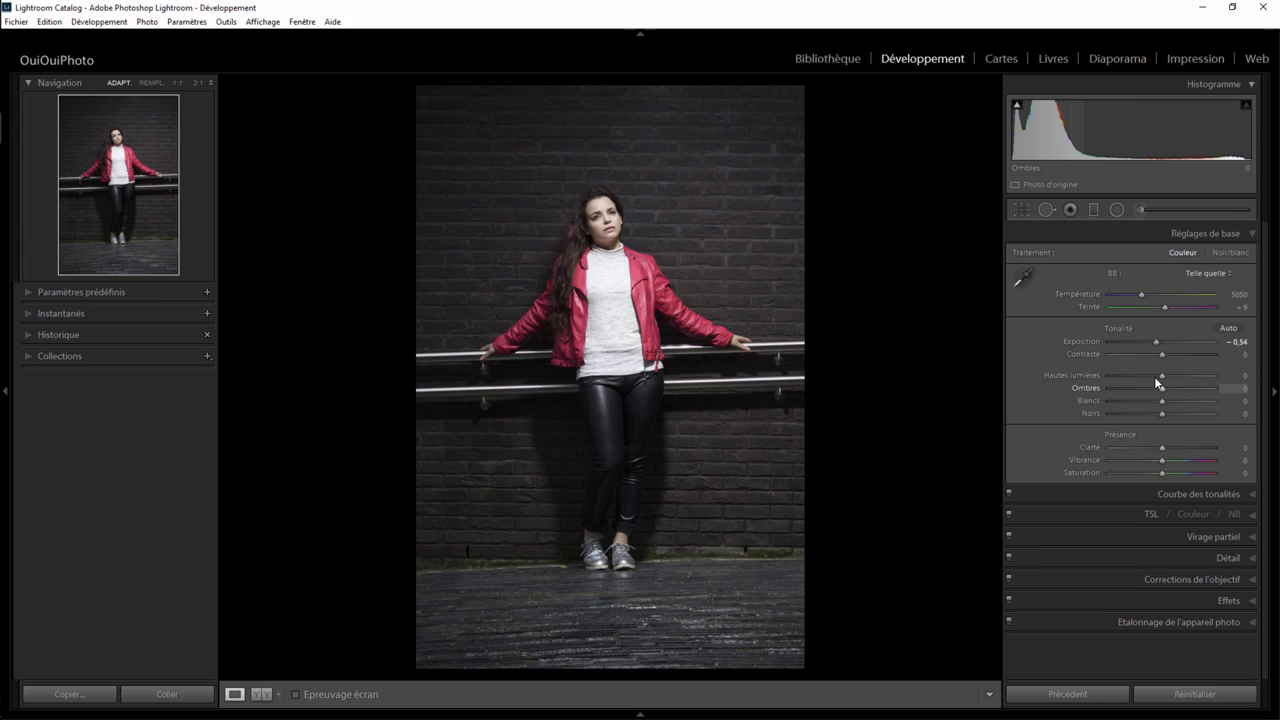
pyautogui.moveTo(1162, 376); pyautogui.dragTo(1140, 373)
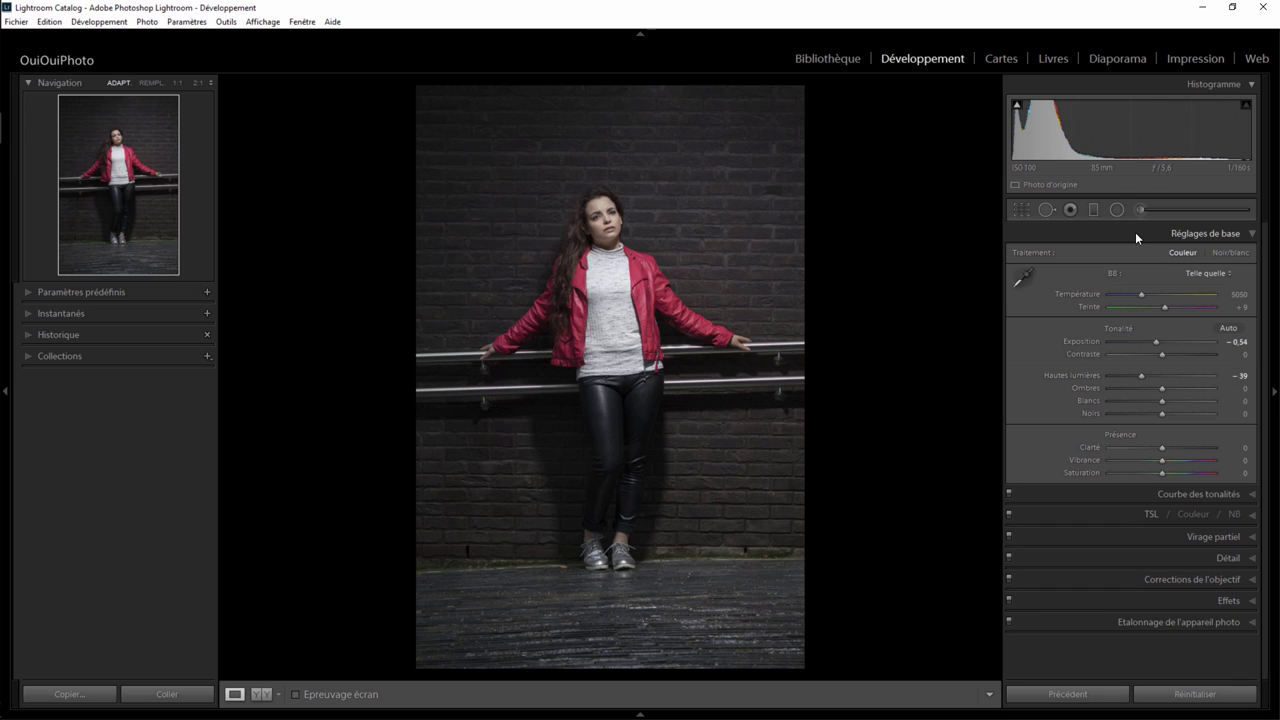
# Add a diagonal graduated filter across the wall at −0,86 exposure, with highlights reset to zero.
pyautogui.click(1093, 209)
pyautogui.moveTo(730, 303); pyautogui.dragTo(662, 319)
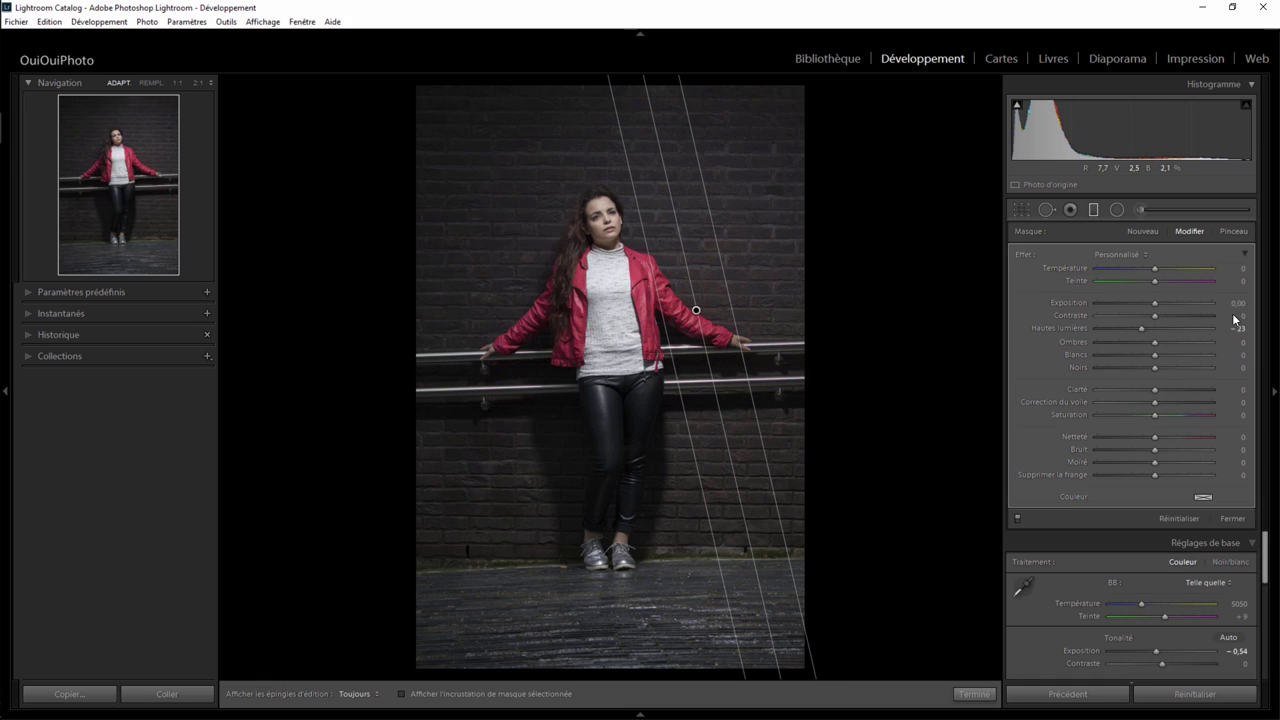
pyautogui.doubleClick(1142, 328)
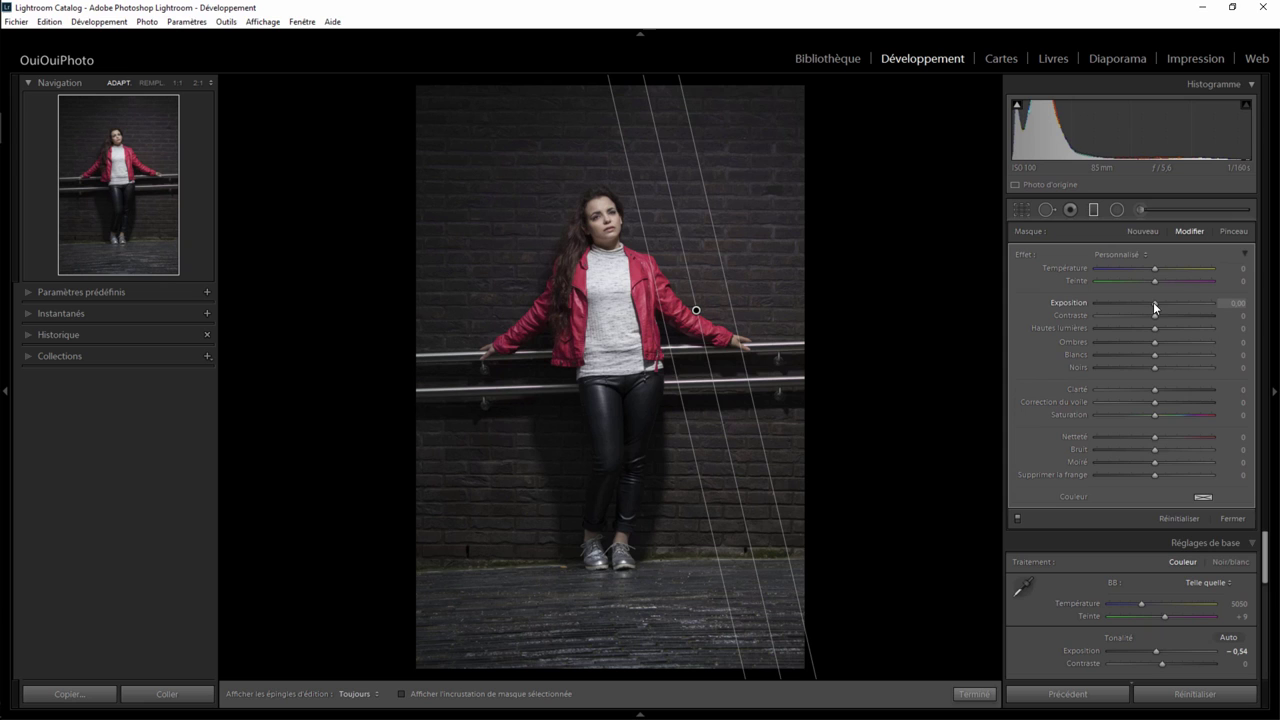
pyautogui.moveTo(1153, 302); pyautogui.dragTo(1141, 303)
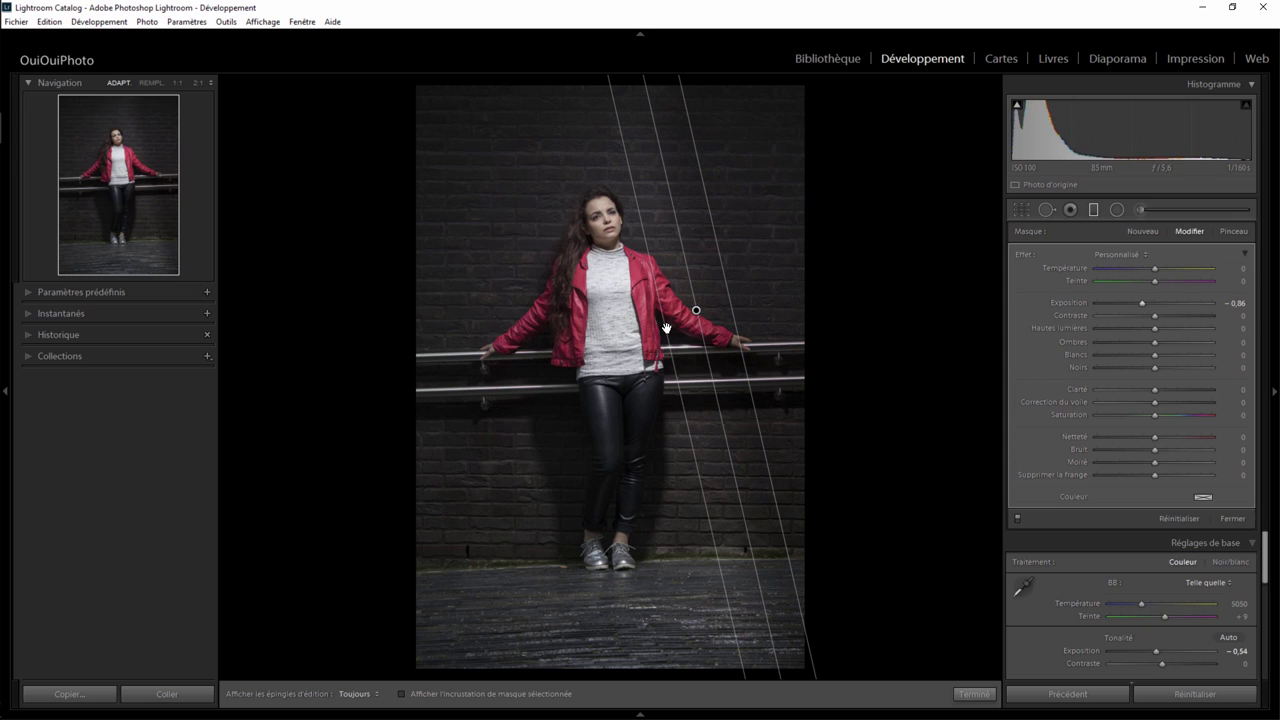
pyautogui.moveTo(666, 325); pyautogui.dragTo(659, 325)
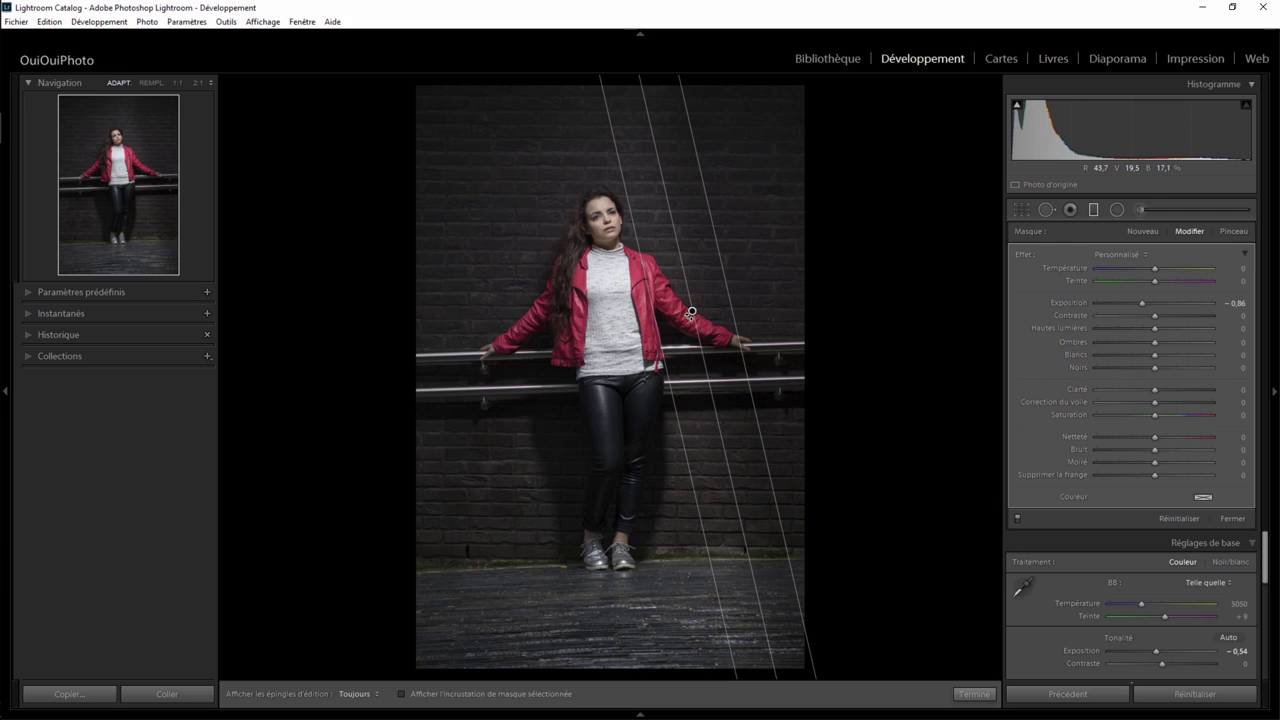
# Duplicate the gradient, then move and rotate the copy onto the wall's left side.
pyautogui.rightClick(692, 311)
pyautogui.click(722, 323)
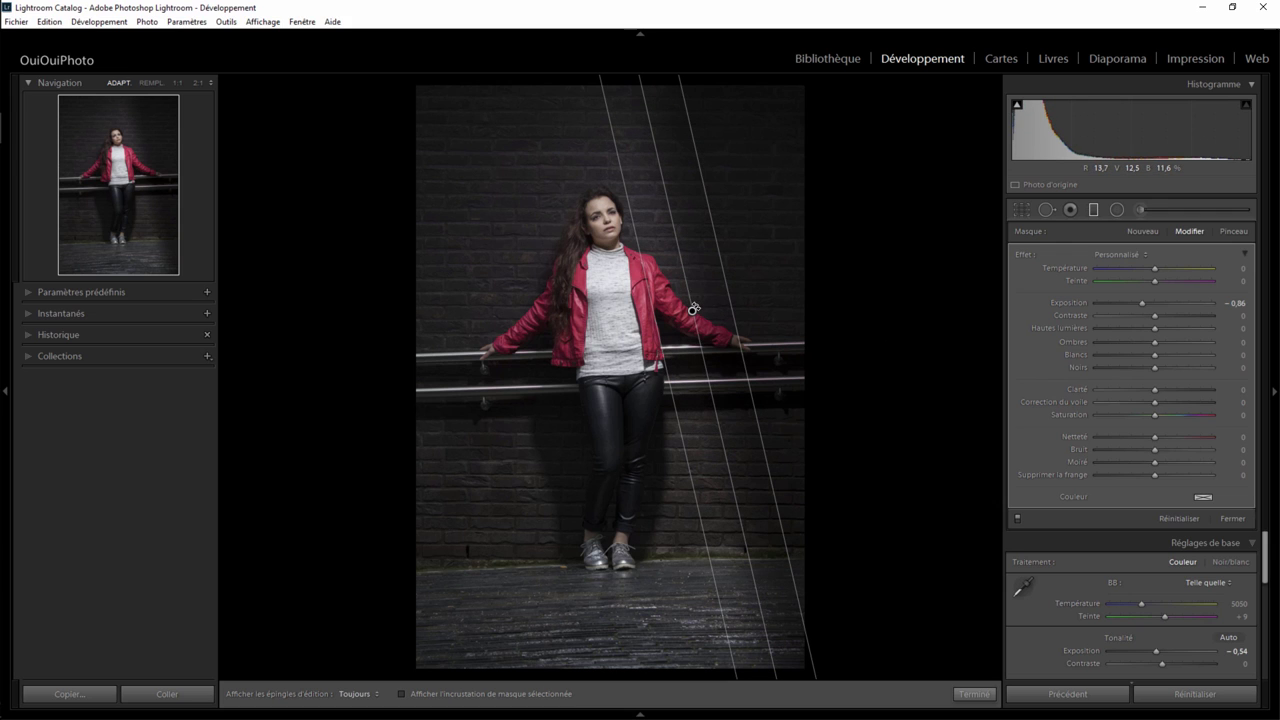
pyautogui.moveTo(693, 312); pyautogui.dragTo(494, 334)
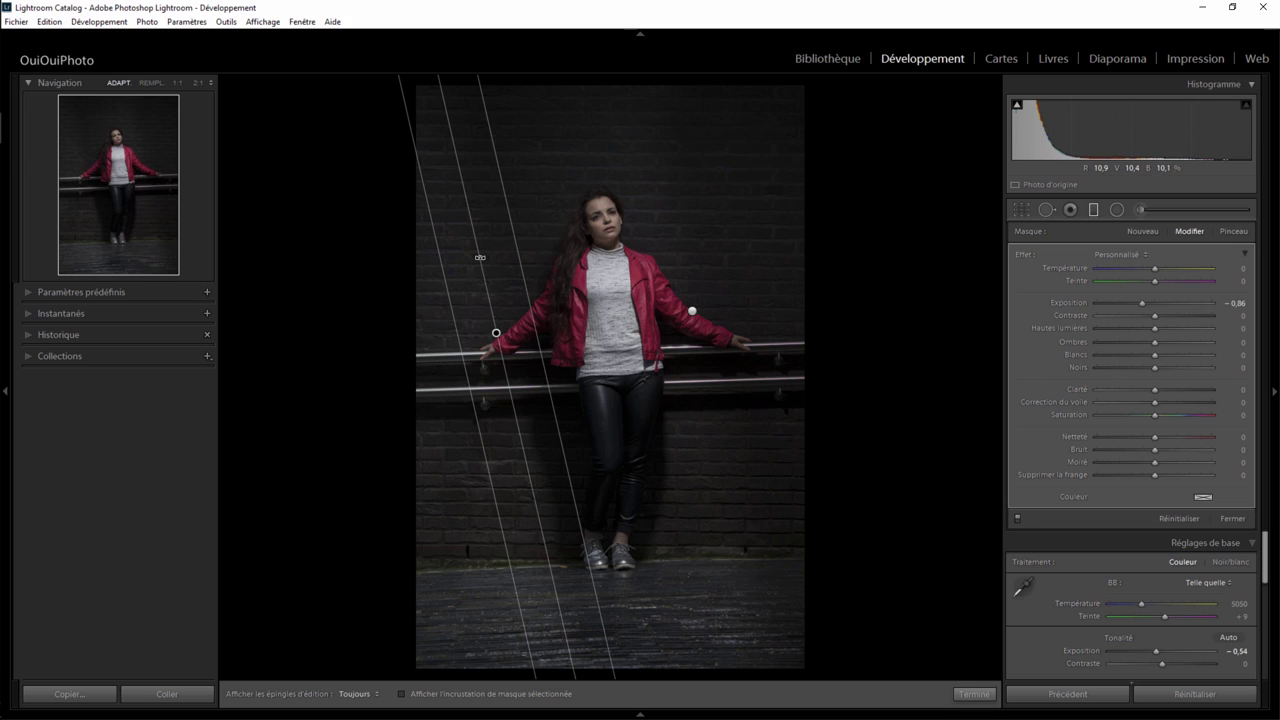
pyautogui.moveTo(516, 418)
pyautogui.mouseDown()
pyautogui.moveTo(488, 418)
pyautogui.moveTo(499, 412)
pyautogui.mouseUp()
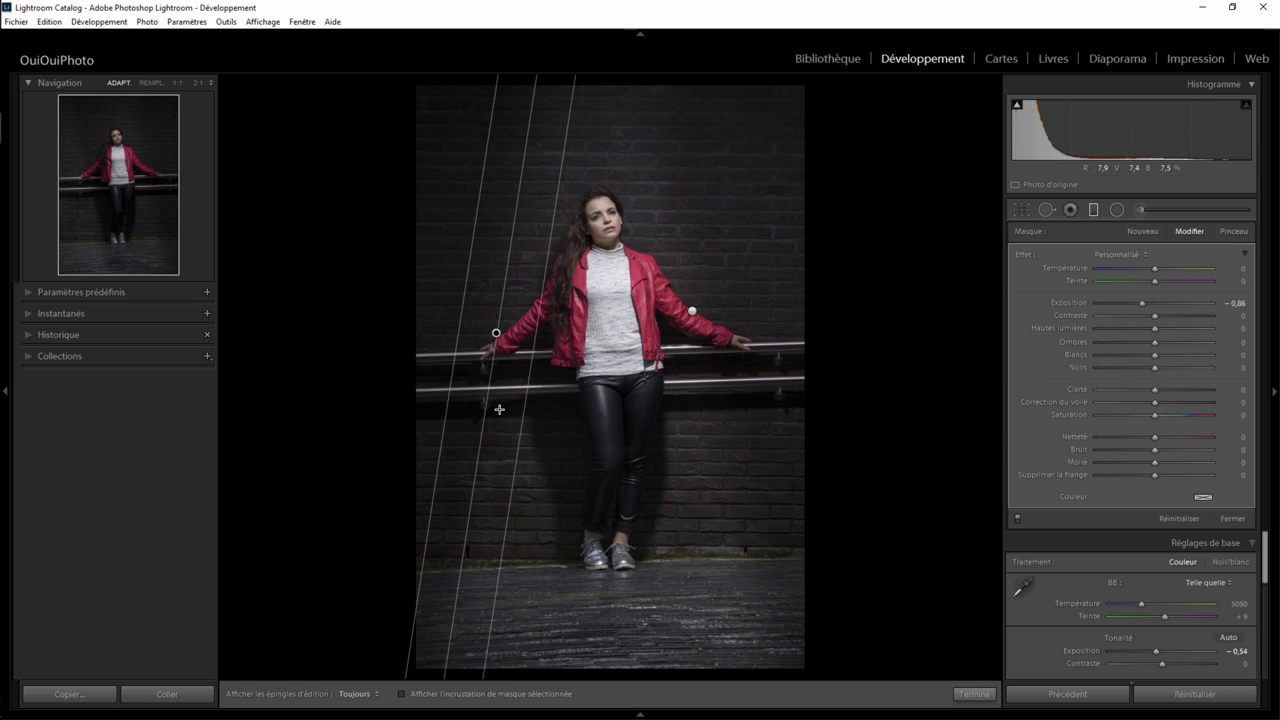
pyautogui.moveTo(499, 412)
pyautogui.mouseDown()
pyautogui.moveTo(498, 335)
pyautogui.moveTo(731, 348)
pyautogui.mouseUp()
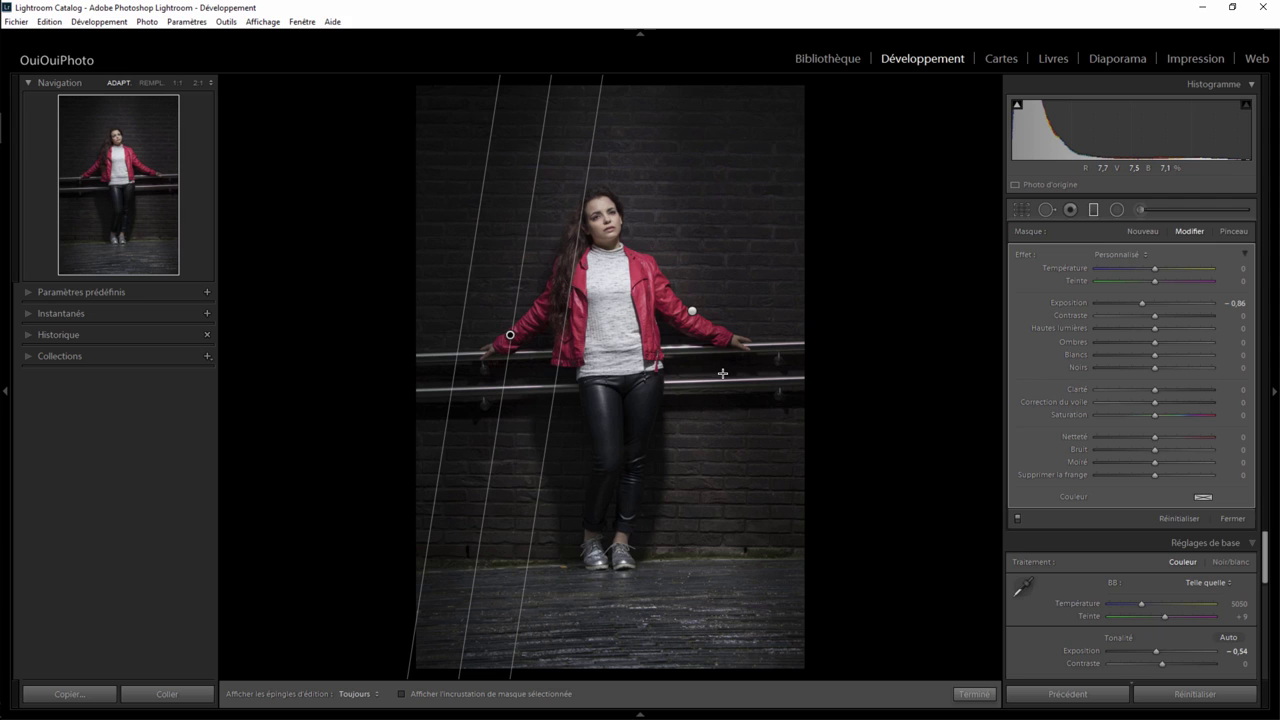
pyautogui.click(973, 693)
# Add a radial filter around the feet at +0,62 exposure and feather 26, made slightly wider and taller.
pyautogui.click(1117, 210)
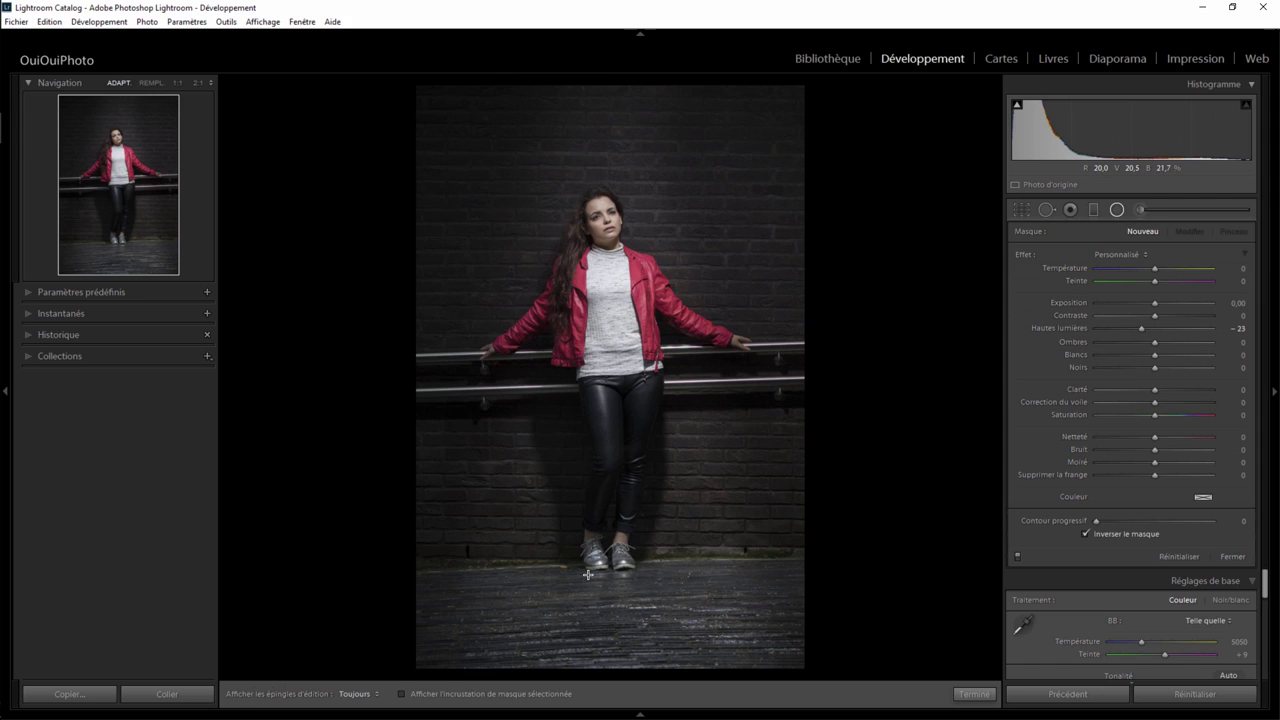
pyautogui.moveTo(586, 575); pyautogui.dragTo(692, 606)
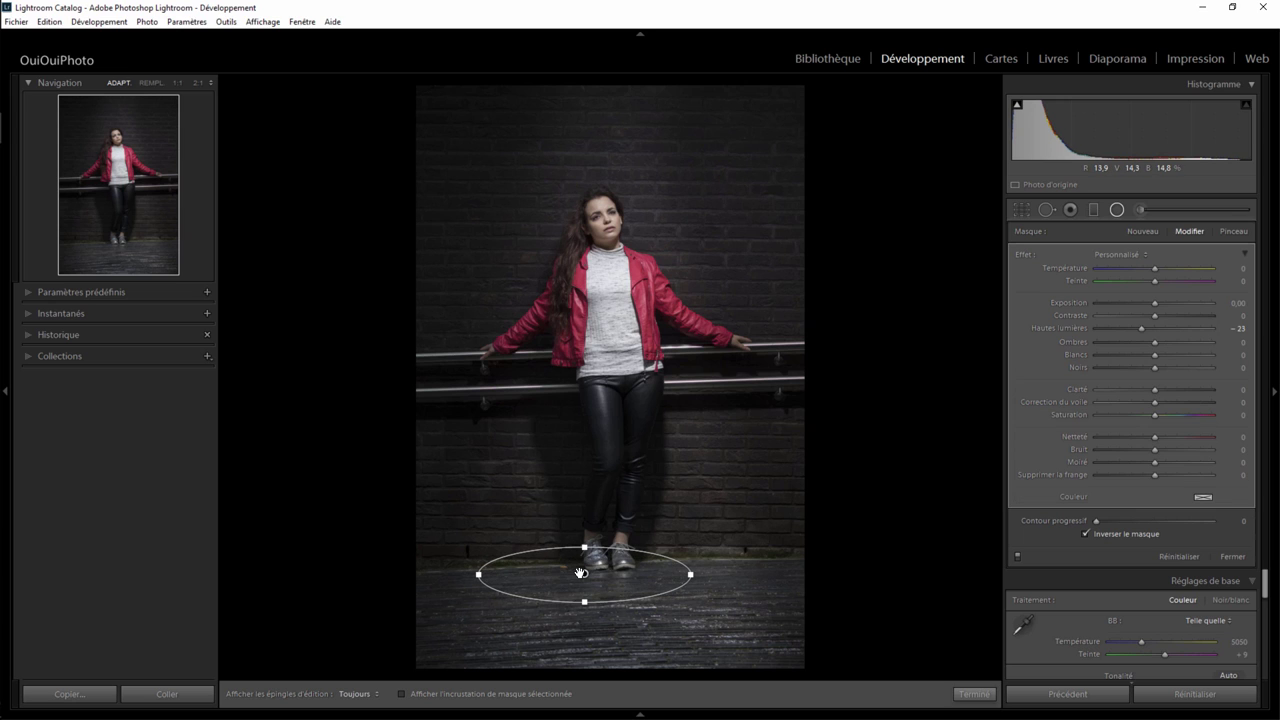
pyautogui.moveTo(584, 573); pyautogui.dragTo(604, 577)
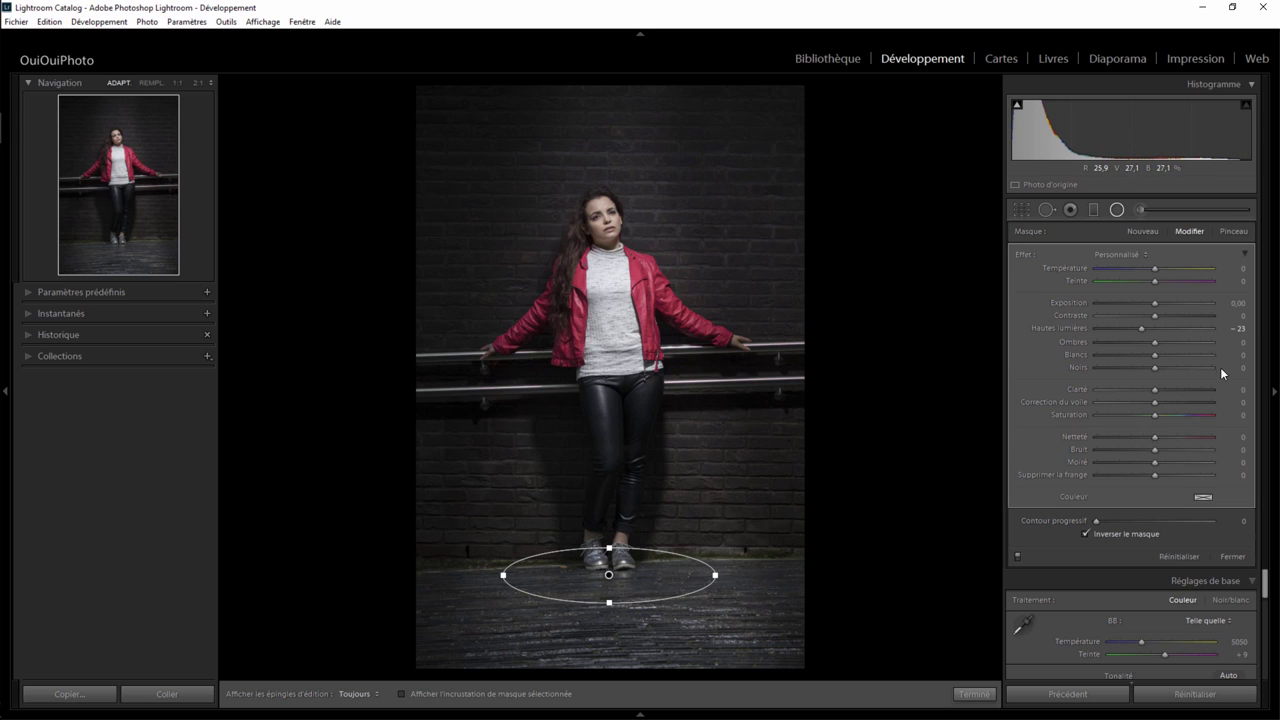
pyautogui.doubleClick(1147, 330)
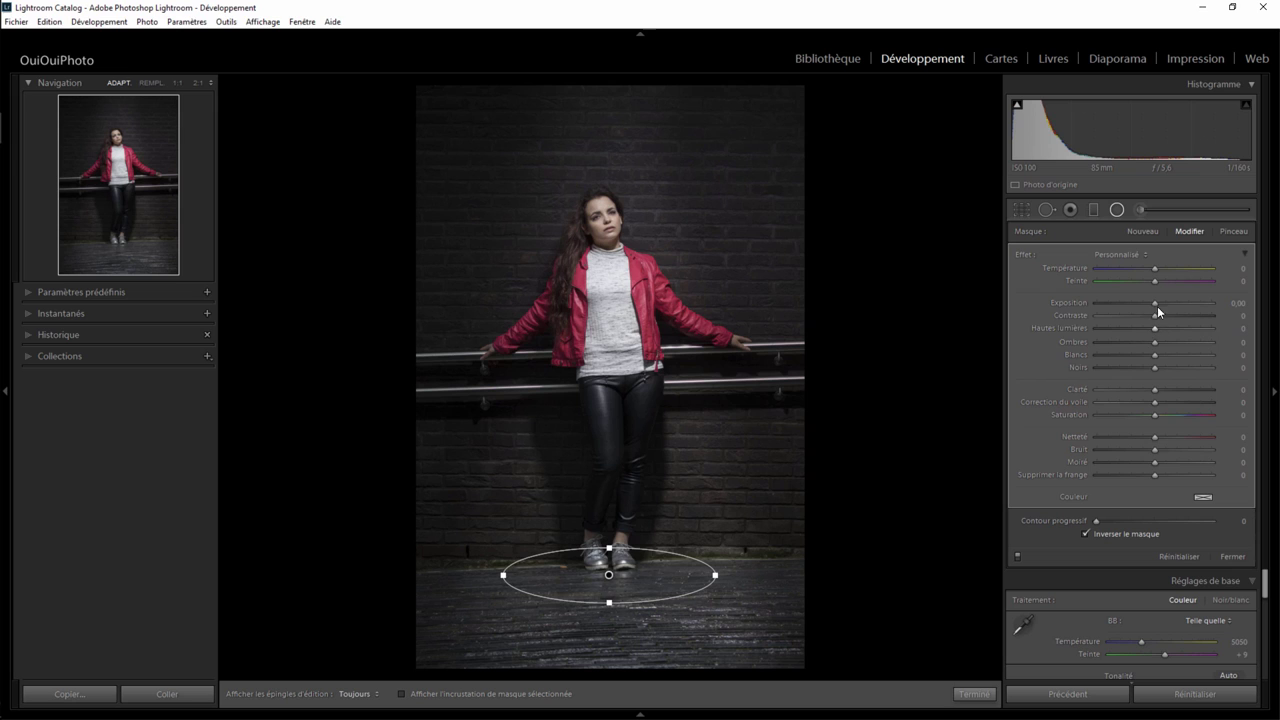
pyautogui.moveTo(1156, 303); pyautogui.dragTo(1162, 305)
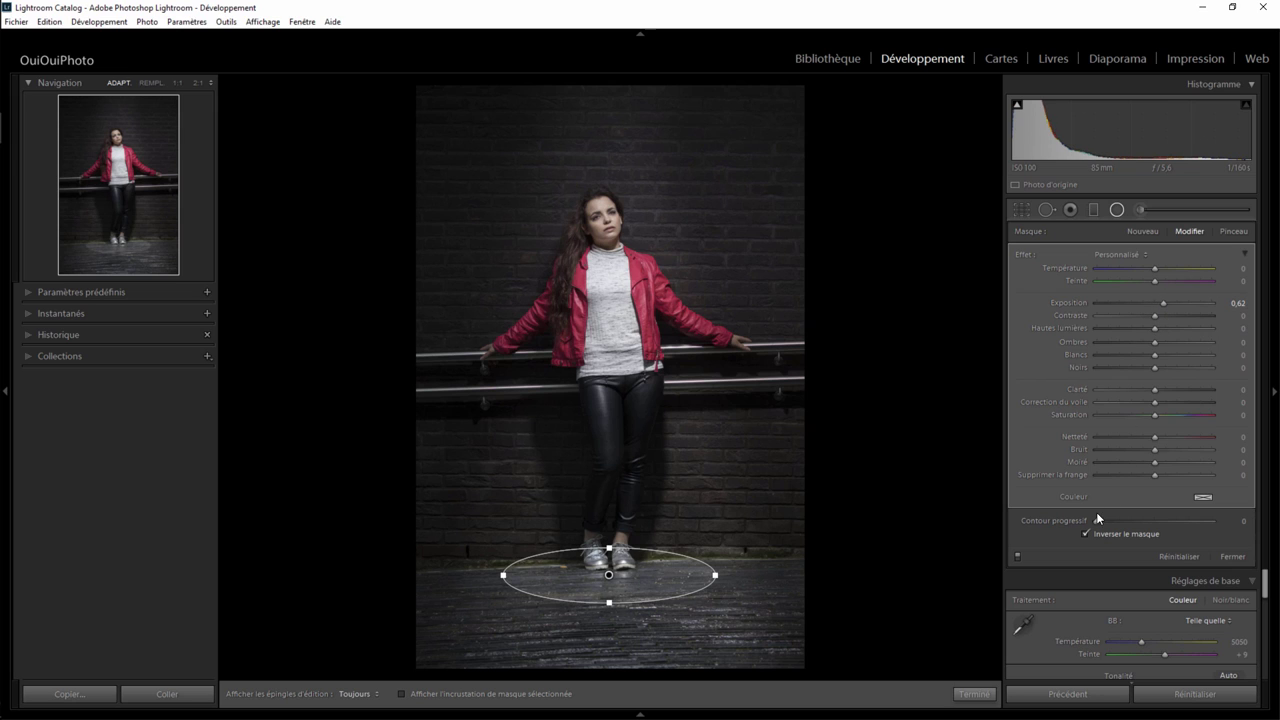
pyautogui.moveTo(1097, 522); pyautogui.dragTo(1129, 522)
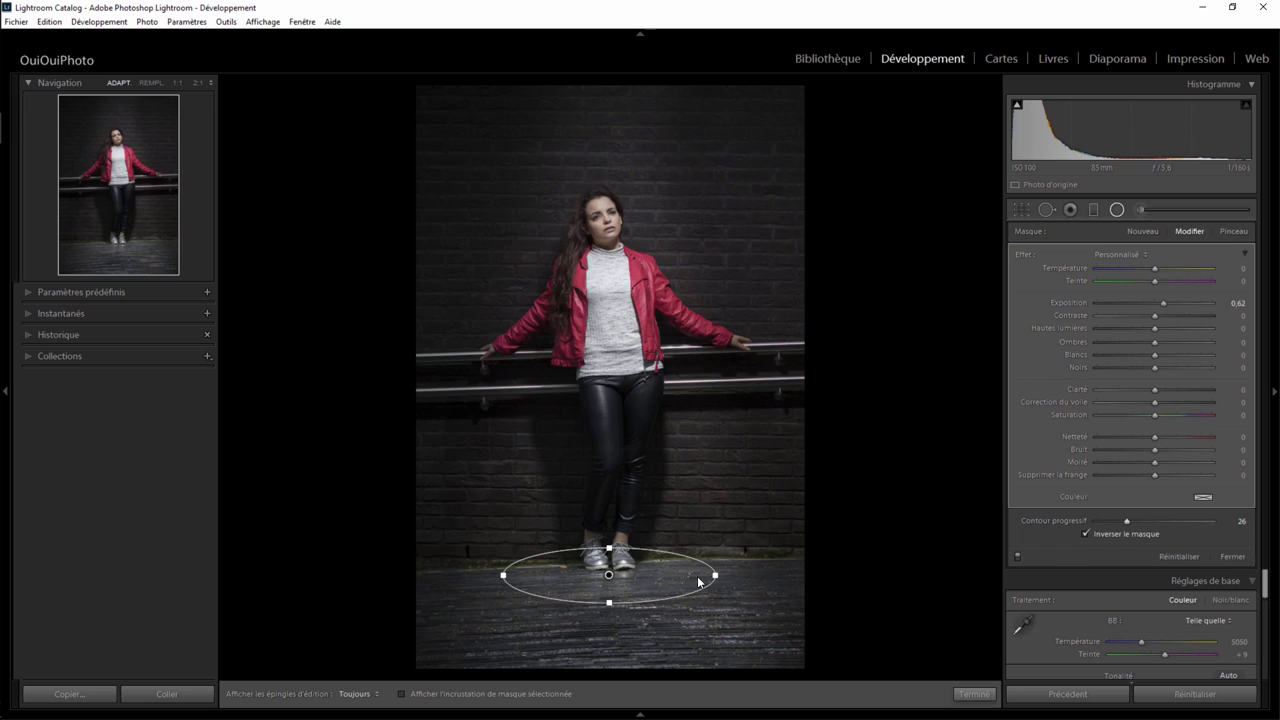
pyautogui.moveTo(716, 575); pyautogui.dragTo(724, 575)
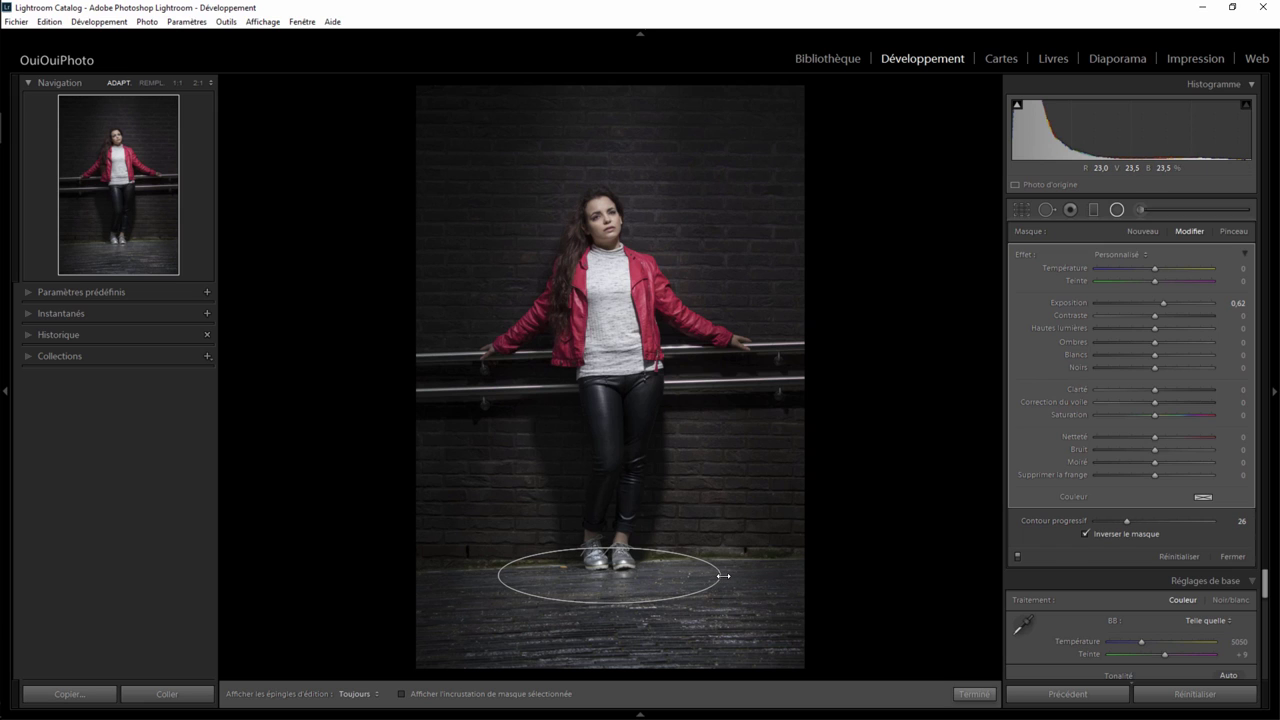
pyautogui.moveTo(609, 603); pyautogui.dragTo(606, 578)
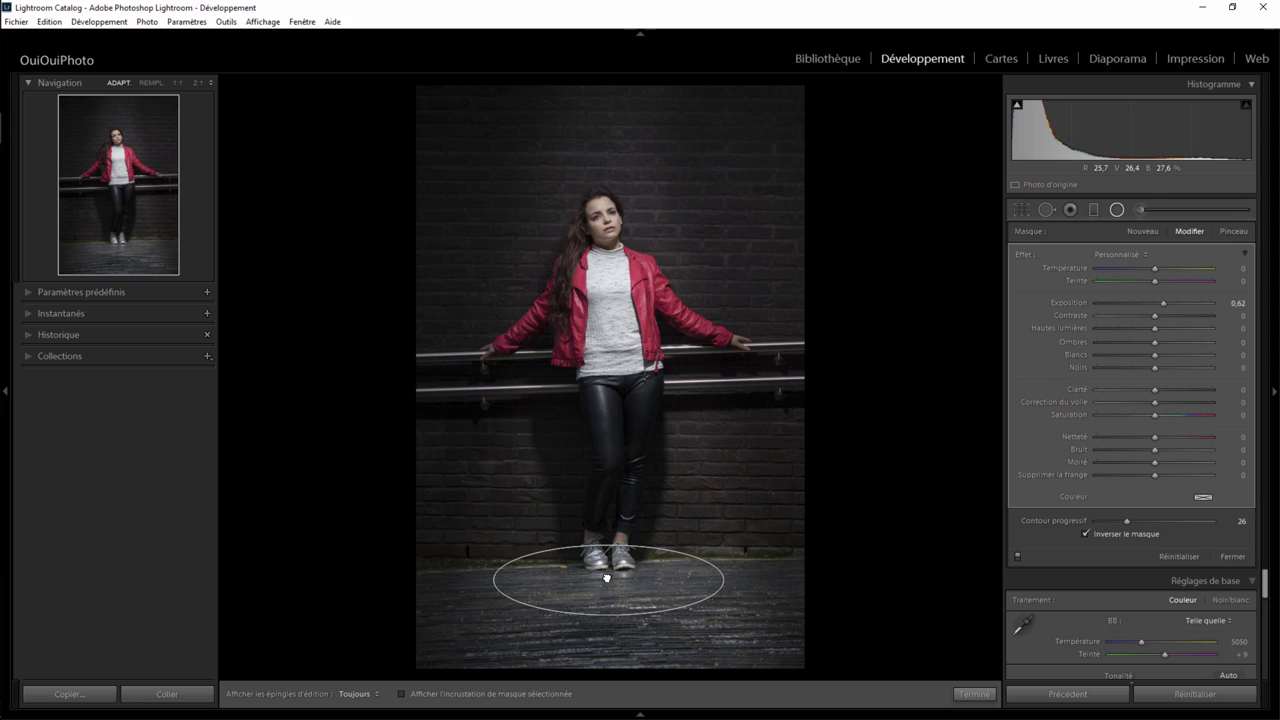
pyautogui.click(974, 693)
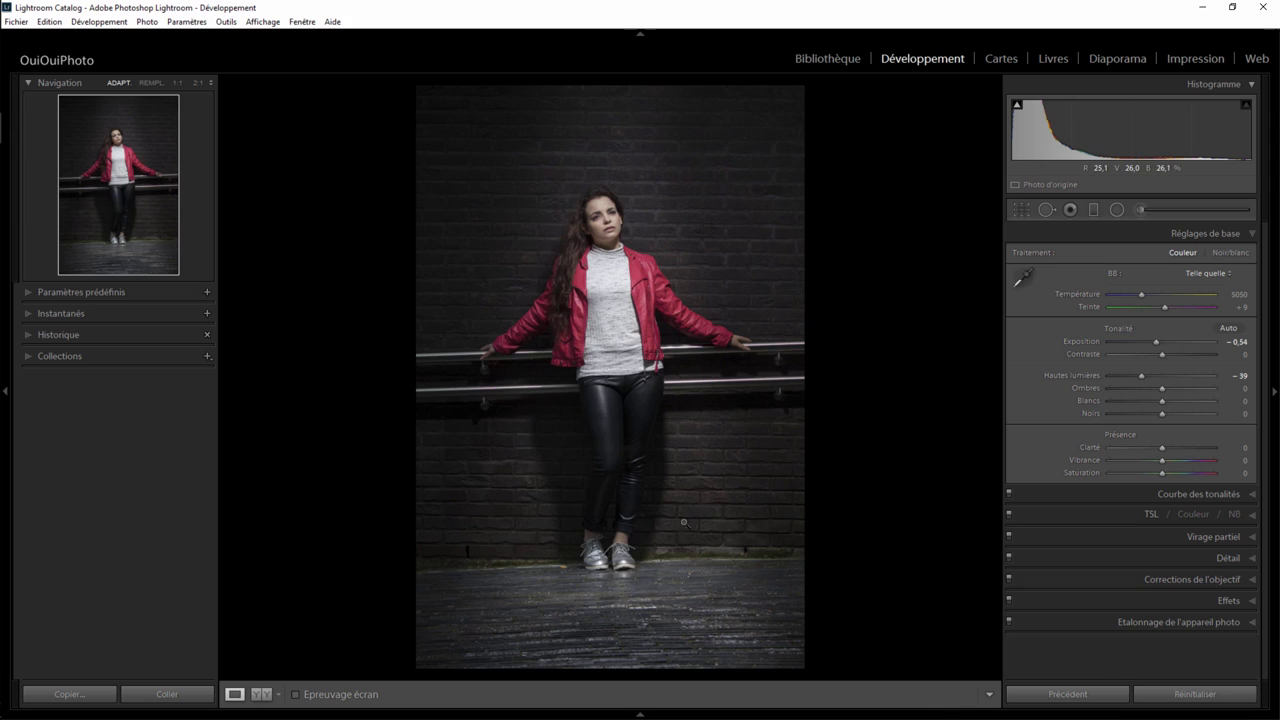
# Add a small inverted radial filter over the silver shoes with highlights at −26 and feather 36.
pyautogui.click(1117, 209)
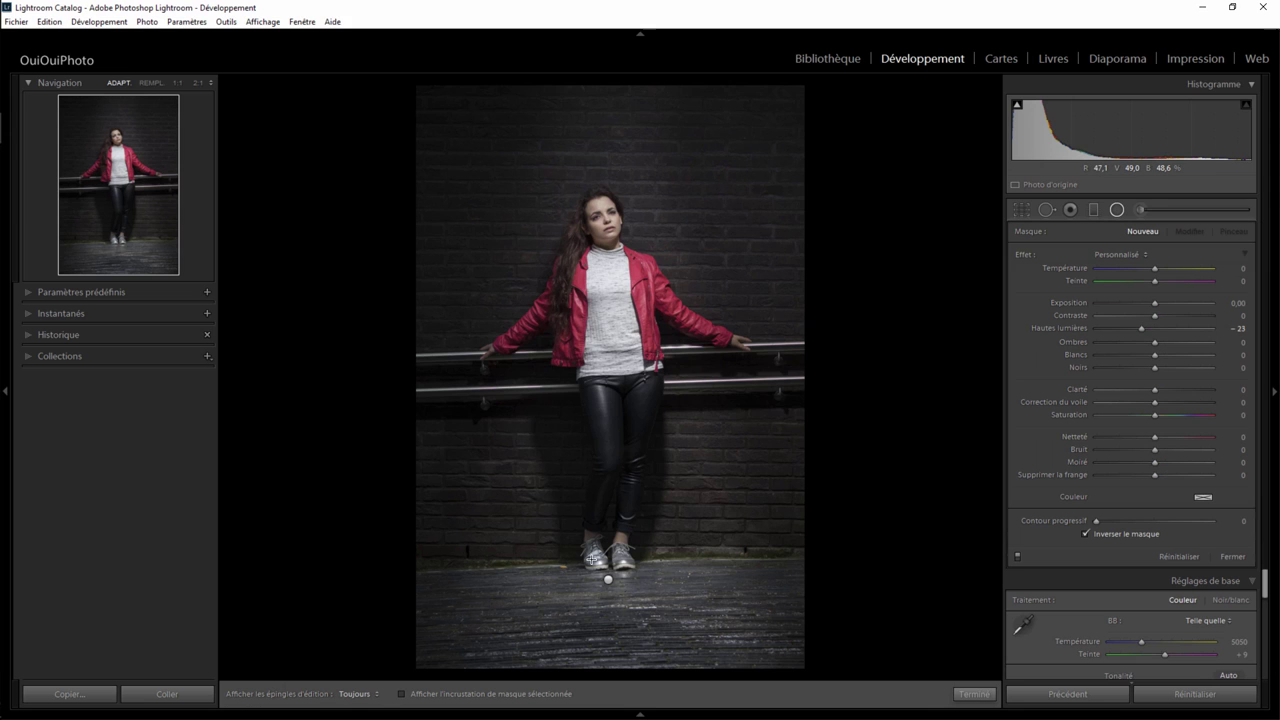
pyautogui.moveTo(590, 559)
pyautogui.mouseDown()
pyautogui.moveTo(640, 577)
pyautogui.moveTo(600, 559)
pyautogui.mouseUp()
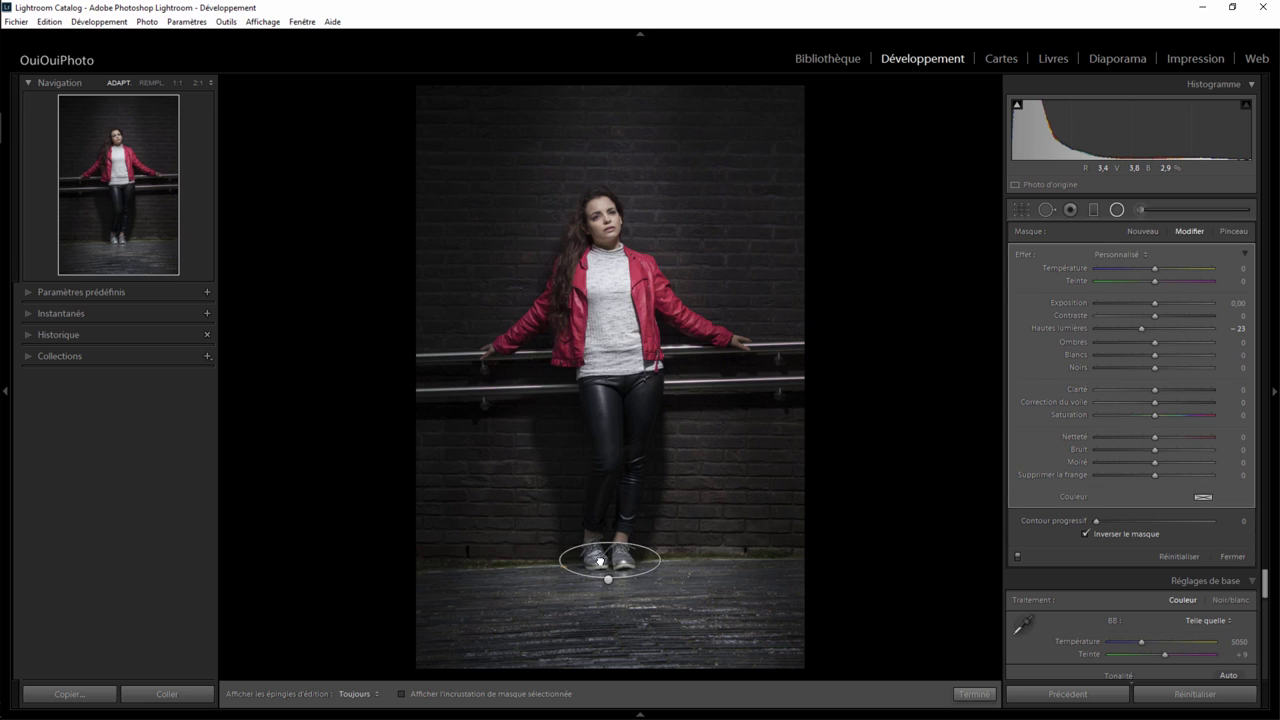
pyautogui.moveTo(1142, 330)
pyautogui.mouseDown()
pyautogui.moveTo(1087, 330)
pyautogui.moveTo(1141, 328)
pyautogui.mouseUp()
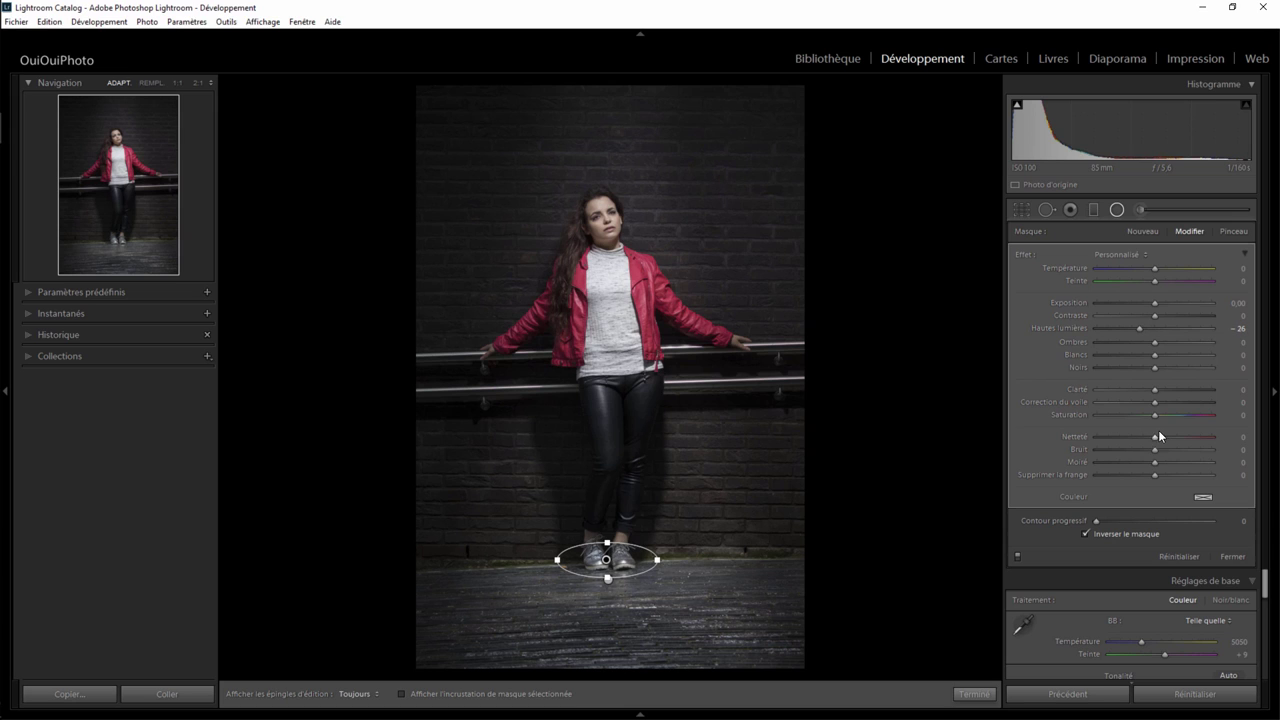
pyautogui.click(1087, 534)
pyautogui.click(974, 693)
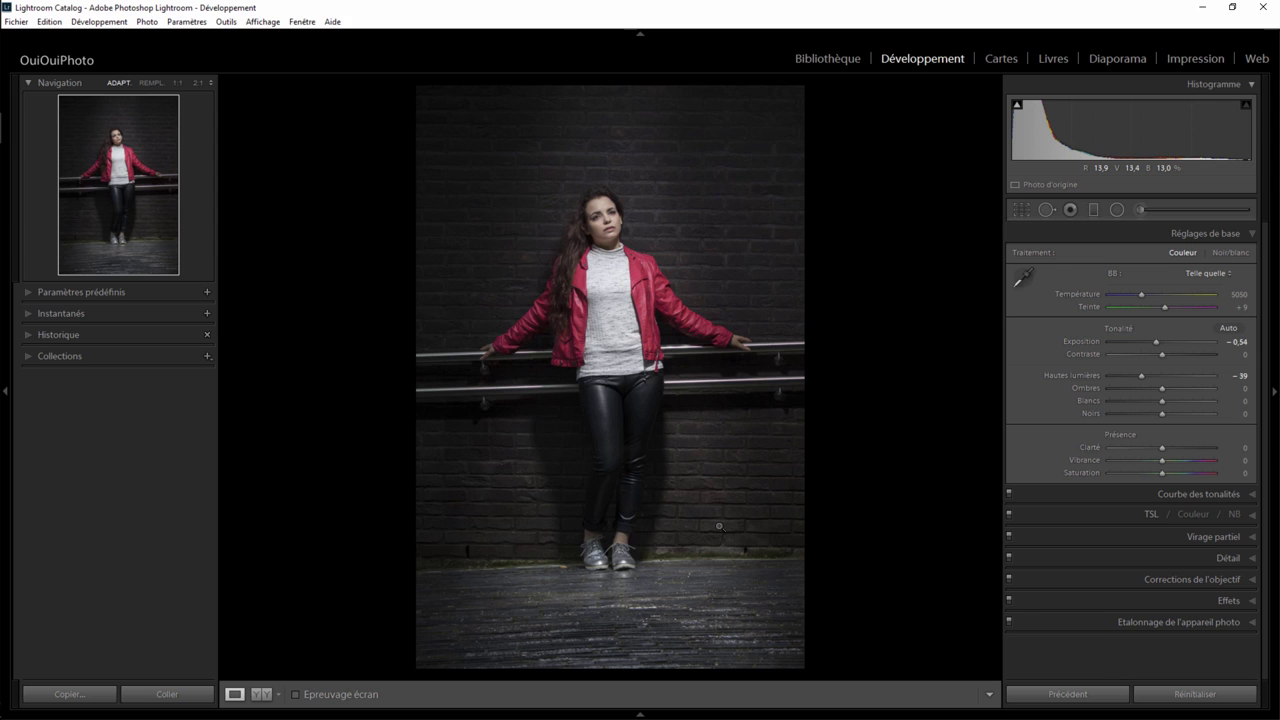
# At 1:1, spot-remove the railing support post, taking its source from clean wall.
pyautogui.click(780, 360)
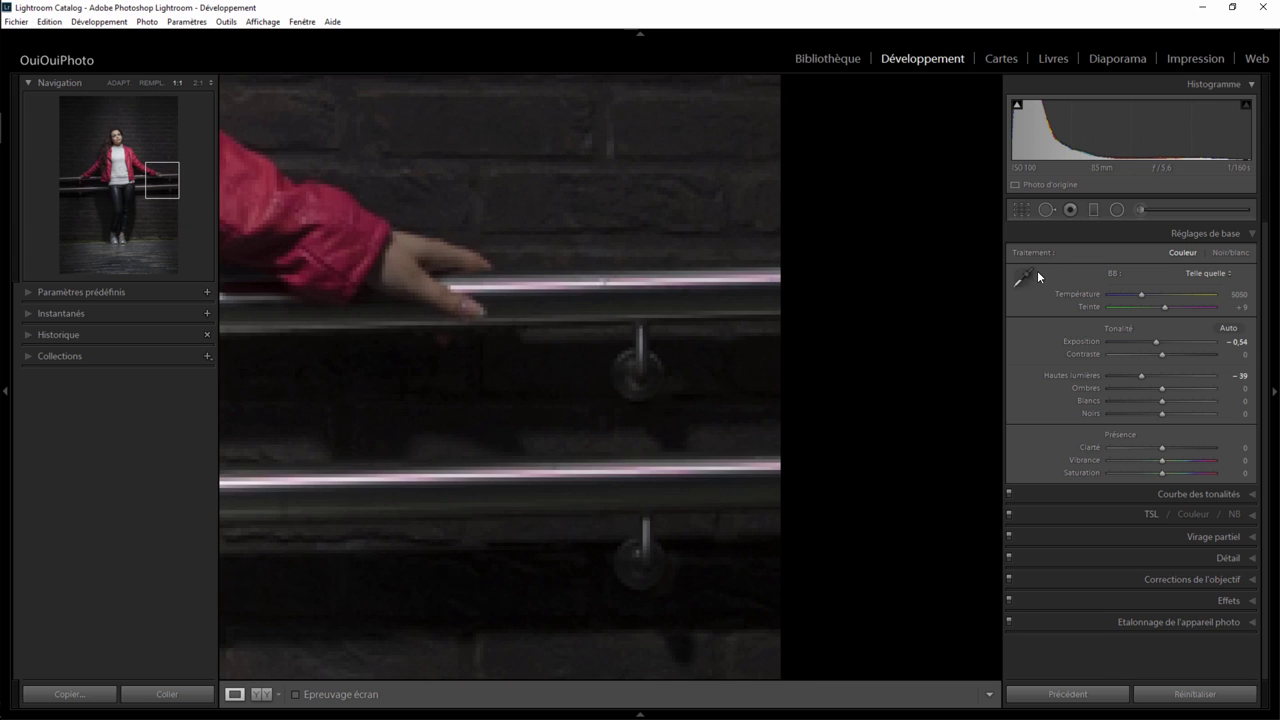
pyautogui.click(1046, 209)
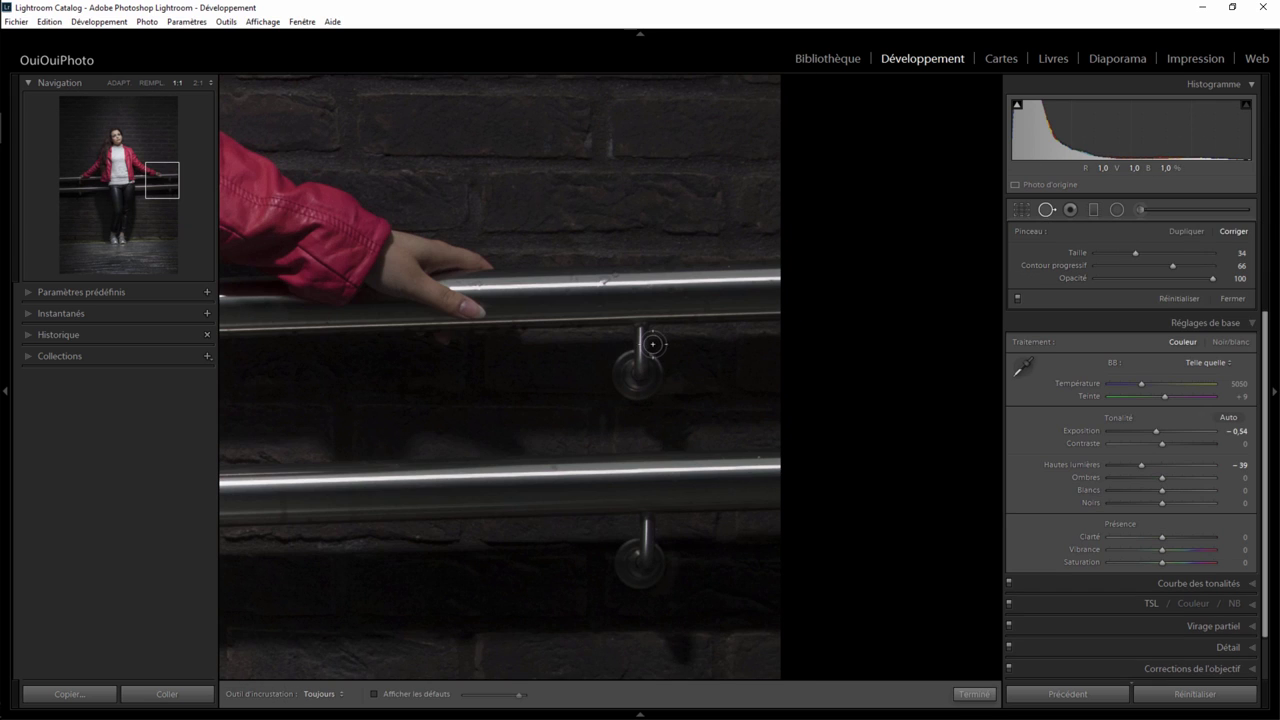
pyautogui.scroll(5, 650, 342)
pyautogui.moveTo(640, 322)
pyautogui.mouseDown()
pyautogui.moveTo(648, 371)
pyautogui.moveTo(620, 366)
pyautogui.moveTo(647, 374)
pyautogui.moveTo(638, 385)
pyautogui.mouseUp()
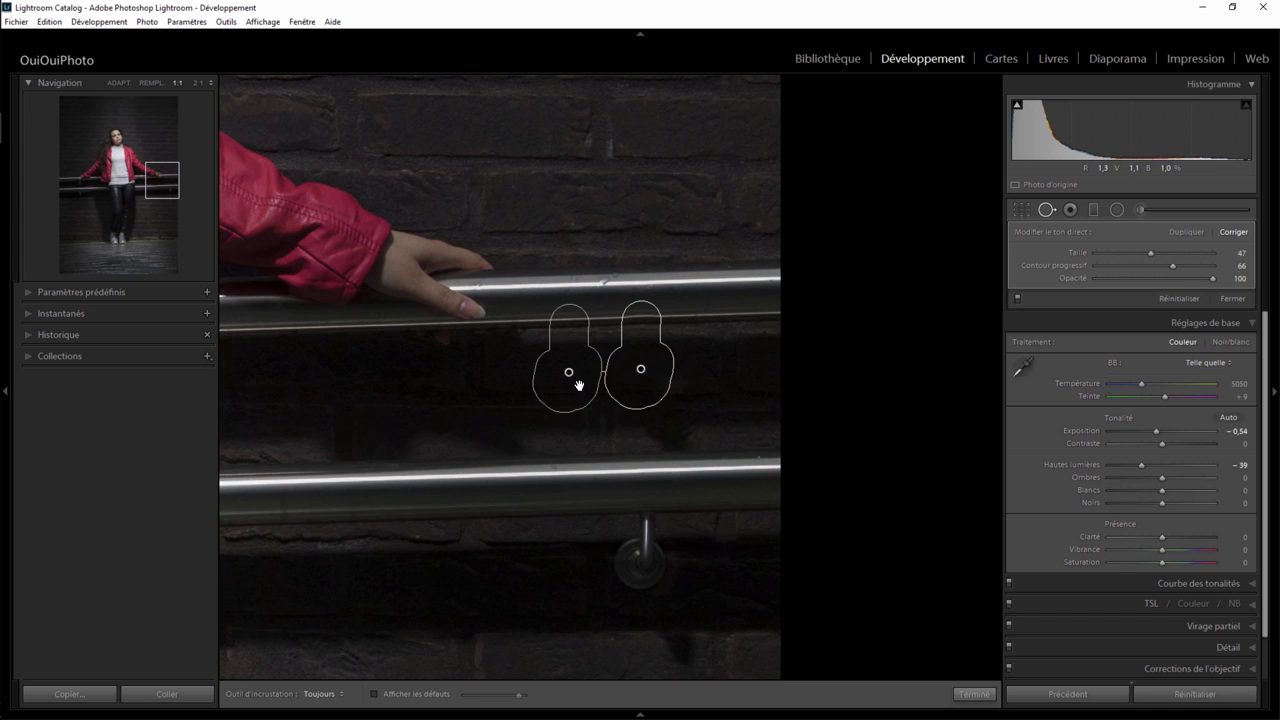
pyautogui.click(640, 371)
pyautogui.moveTo(640, 371); pyautogui.dragTo(637, 371)
# Spot-remove the wall mark between the rails and reposition its source.
pyautogui.scroll(-5, 694, 437)
pyautogui.moveTo(697, 436)
pyautogui.mouseDown()
pyautogui.moveTo(650, 436)
pyautogui.moveTo(658, 450)
pyautogui.mouseUp()
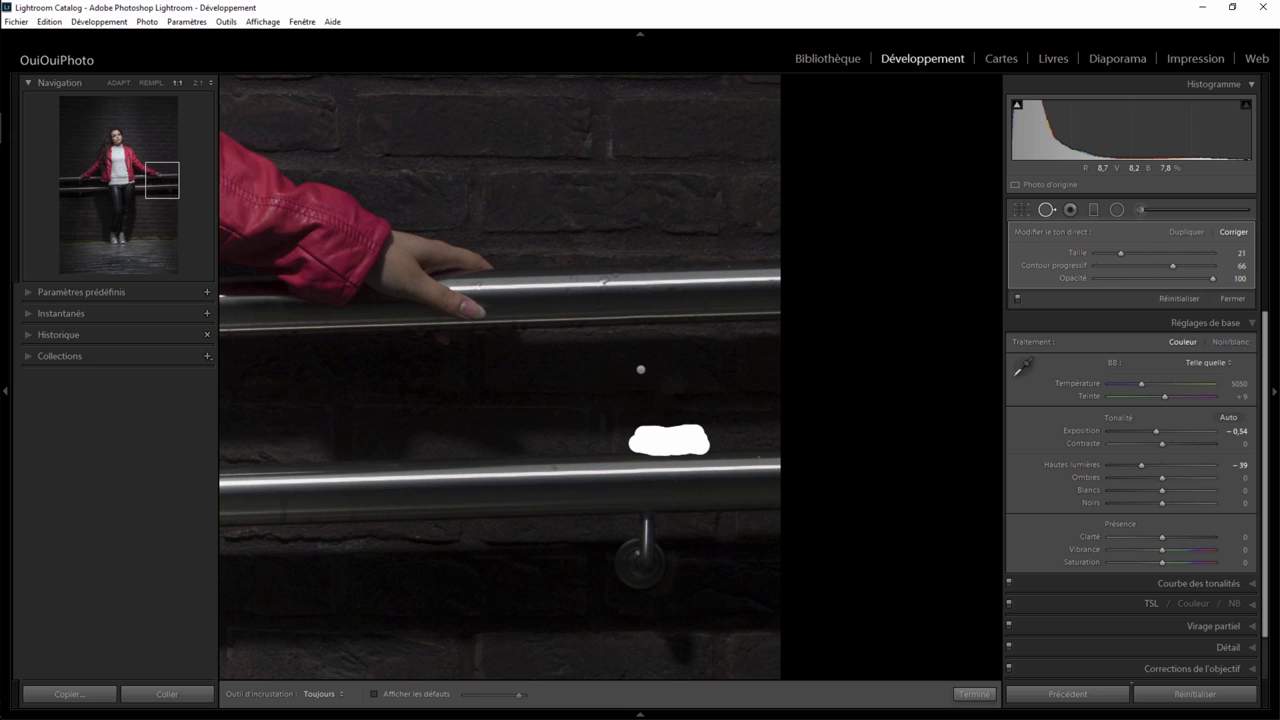
pyautogui.moveTo(656, 446); pyautogui.dragTo(648, 443)
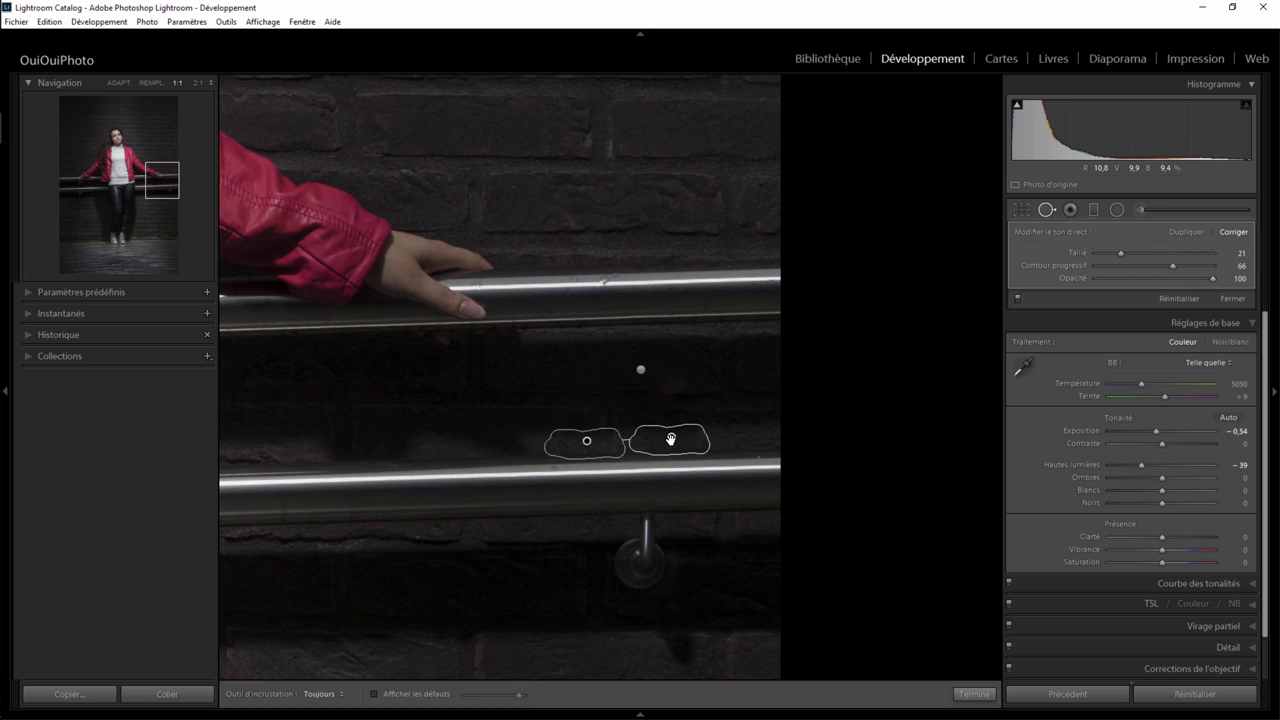
pyautogui.click(974, 694)
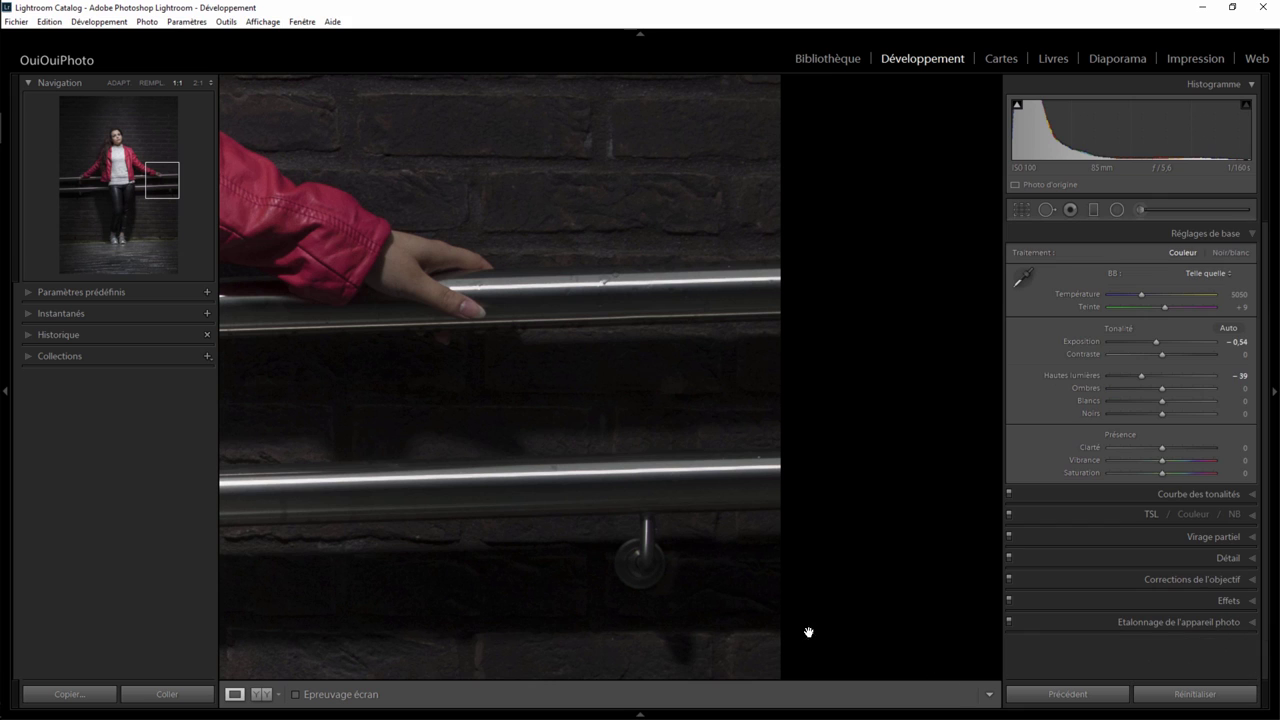
# Heal a wall mark below the rail and the bracket under the lower railing.
pyautogui.moveTo(574, 488); pyautogui.dragTo(567, 306)
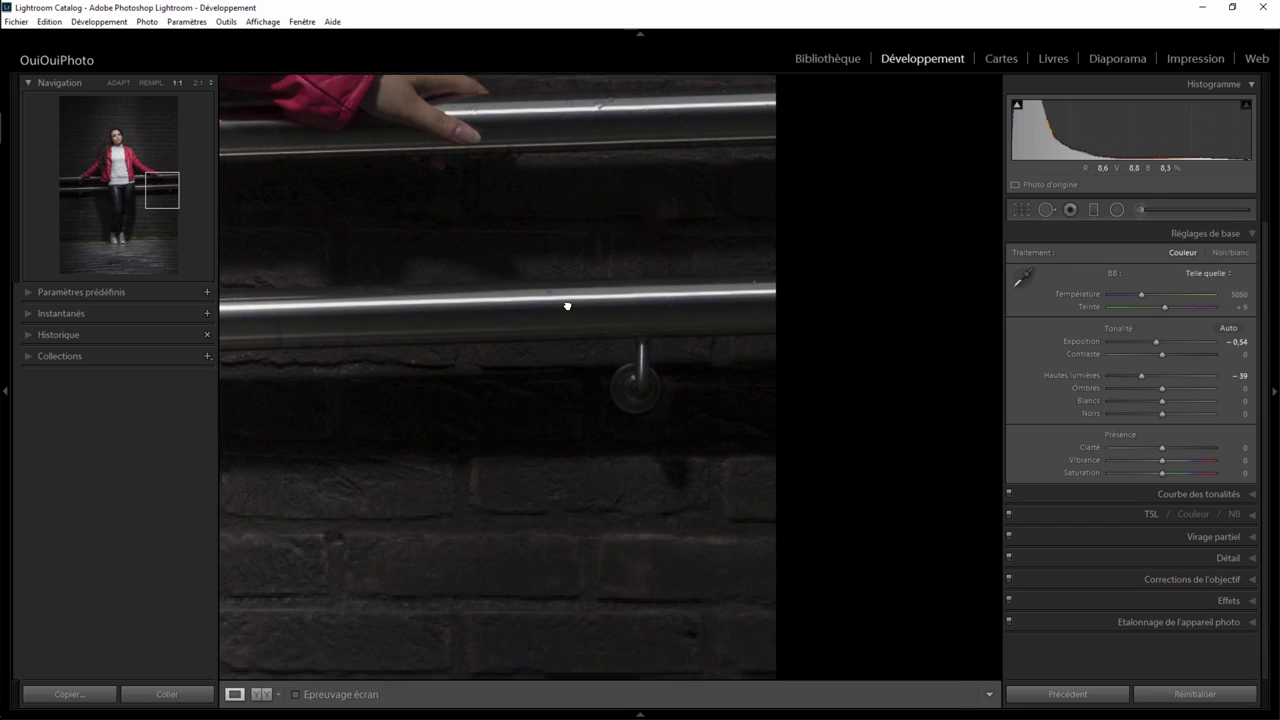
pyautogui.click(1046, 210)
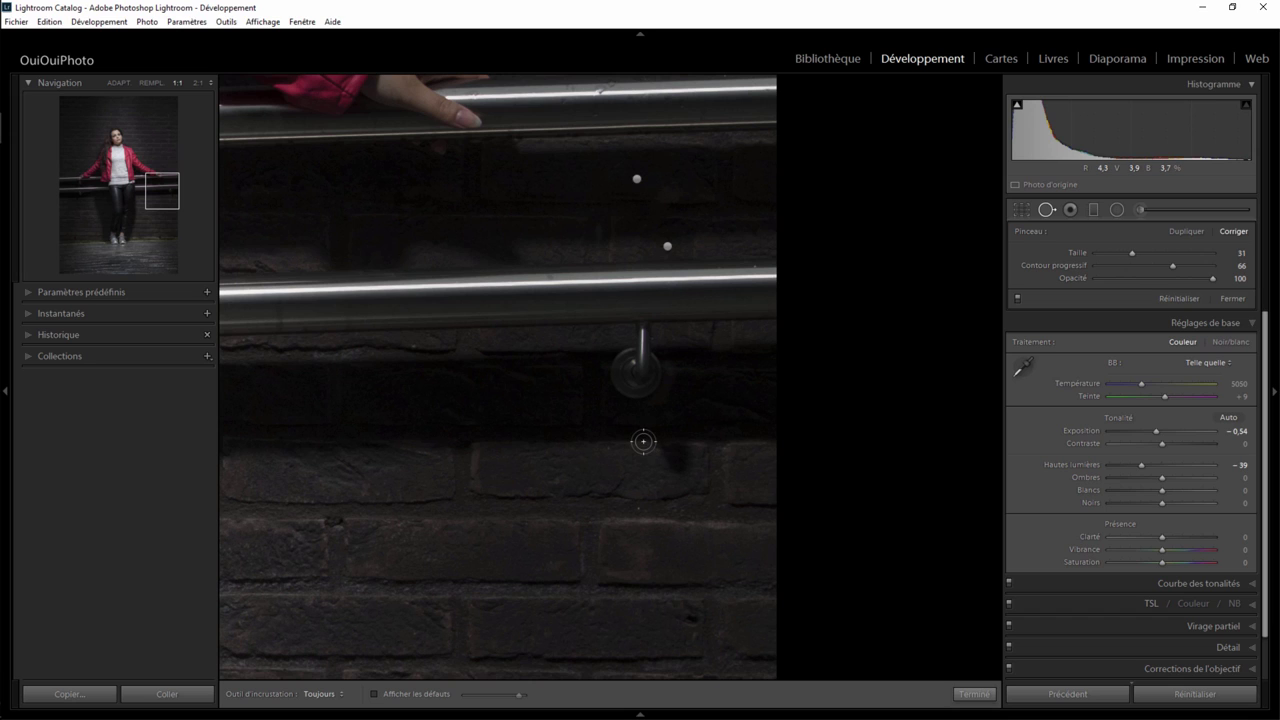
pyautogui.moveTo(643, 441); pyautogui.dragTo(656, 466)
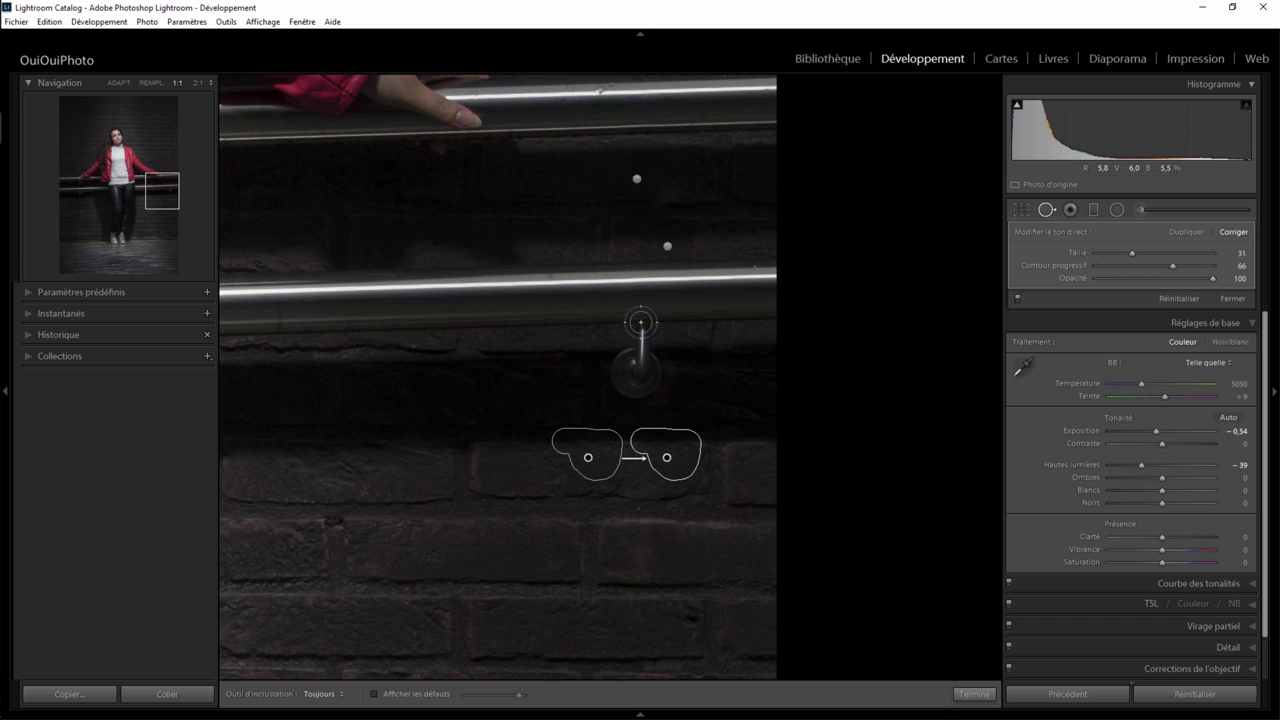
pyautogui.scroll(3, 641, 322)
pyautogui.moveTo(641, 322)
pyautogui.mouseDown()
pyautogui.moveTo(650, 388)
pyautogui.moveTo(625, 392)
pyautogui.moveTo(613, 360)
pyautogui.moveTo(630, 408)
pyautogui.moveTo(670, 368)
pyautogui.mouseUp()
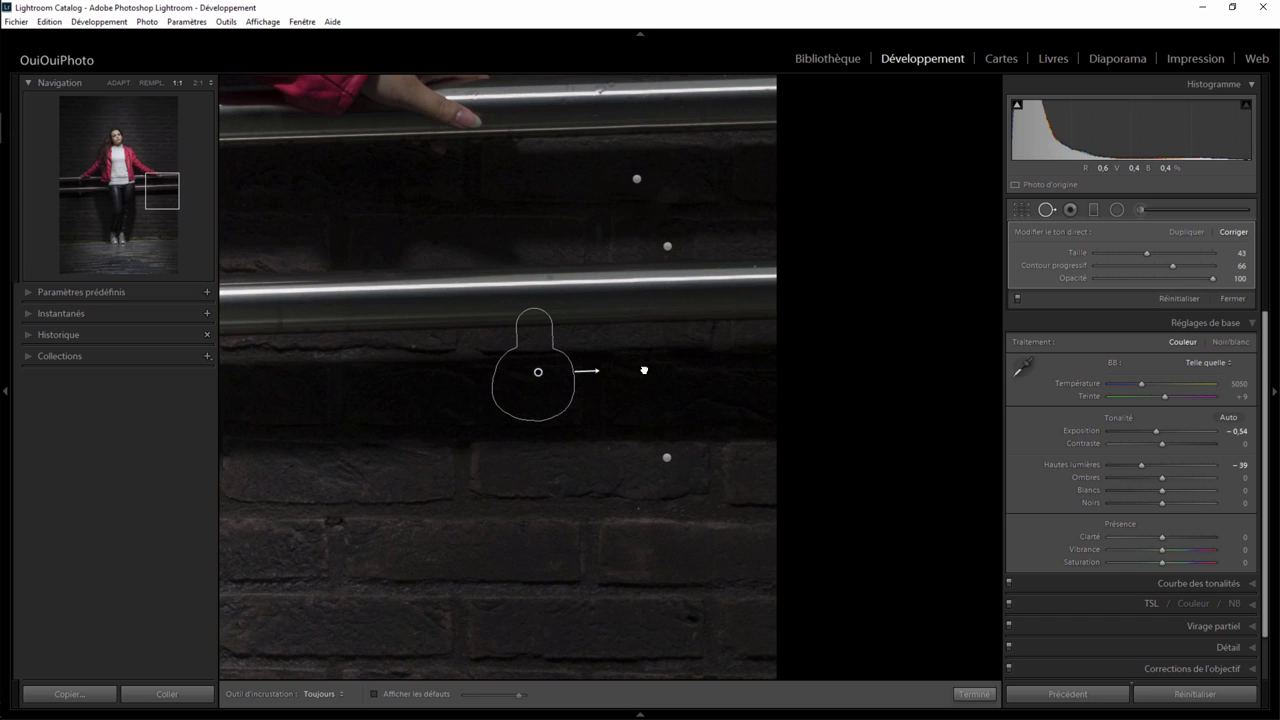
pyautogui.click(968, 694)
pyautogui.moveTo(334, 389); pyautogui.dragTo(1146, 371)
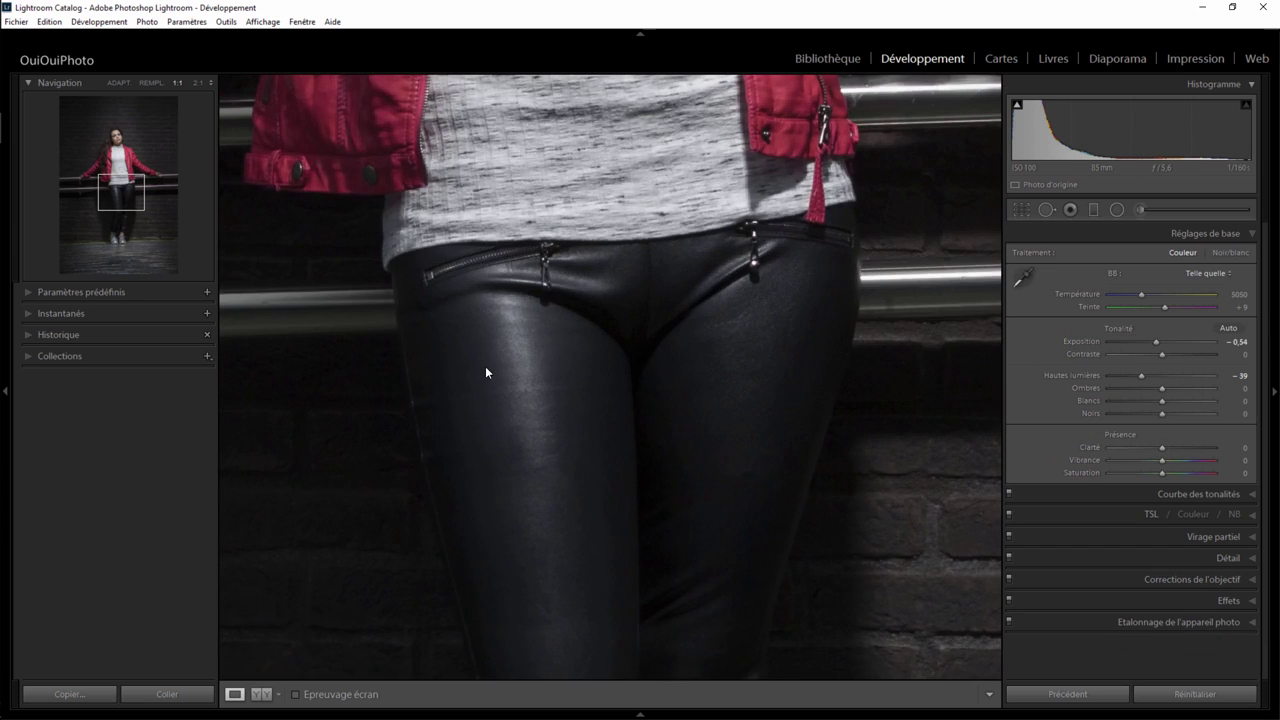
# Heal the wall below the left lower rail and its bracket, then switch spot removal to Dupliquer (clone) mode.
pyautogui.moveTo(486, 372); pyautogui.dragTo(1043, 381)
pyautogui.moveTo(430, 425); pyautogui.dragTo(603, 420)
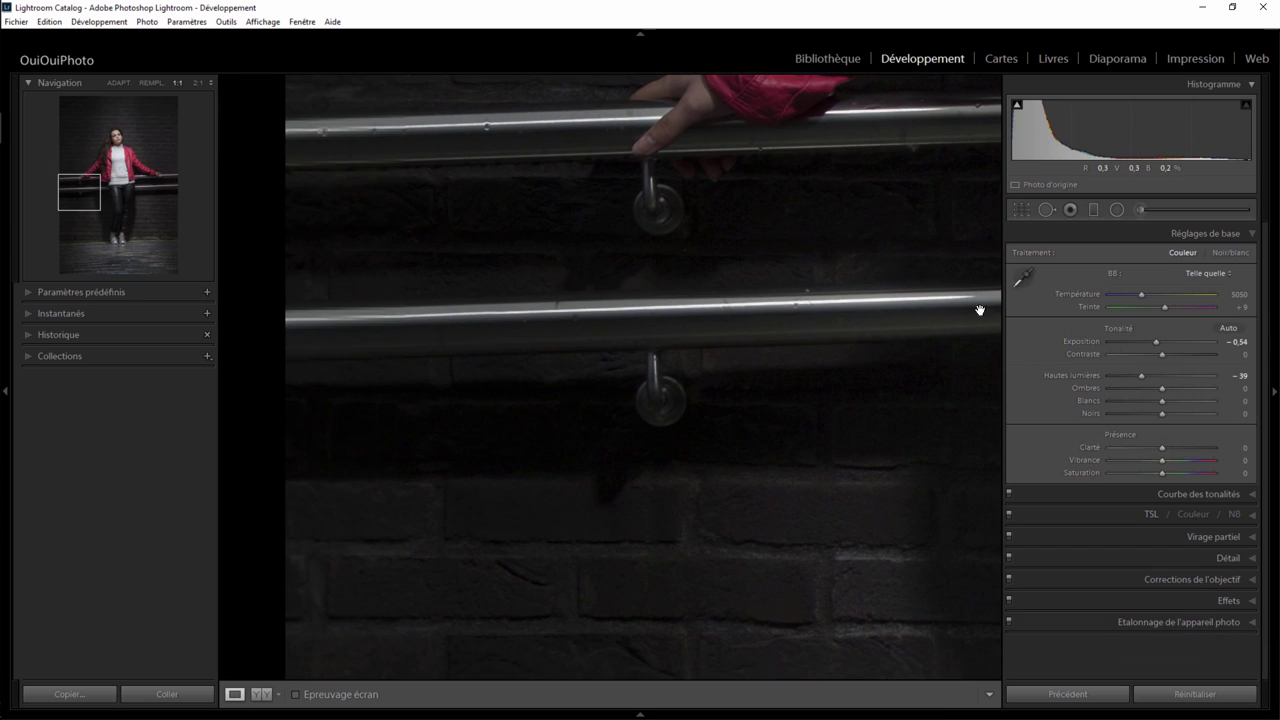
pyautogui.click(1046, 209)
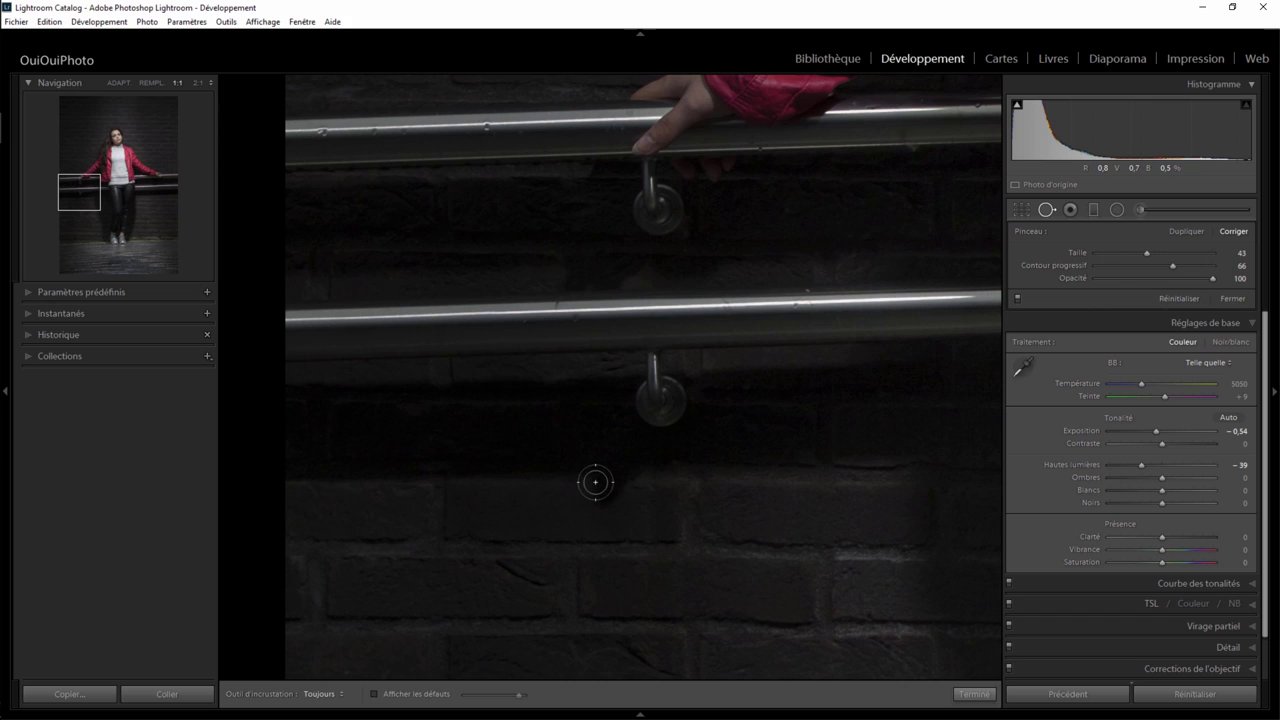
pyautogui.moveTo(597, 477)
pyautogui.mouseDown()
pyautogui.moveTo(630, 474)
pyautogui.moveTo(592, 488)
pyautogui.moveTo(631, 494)
pyautogui.mouseUp()
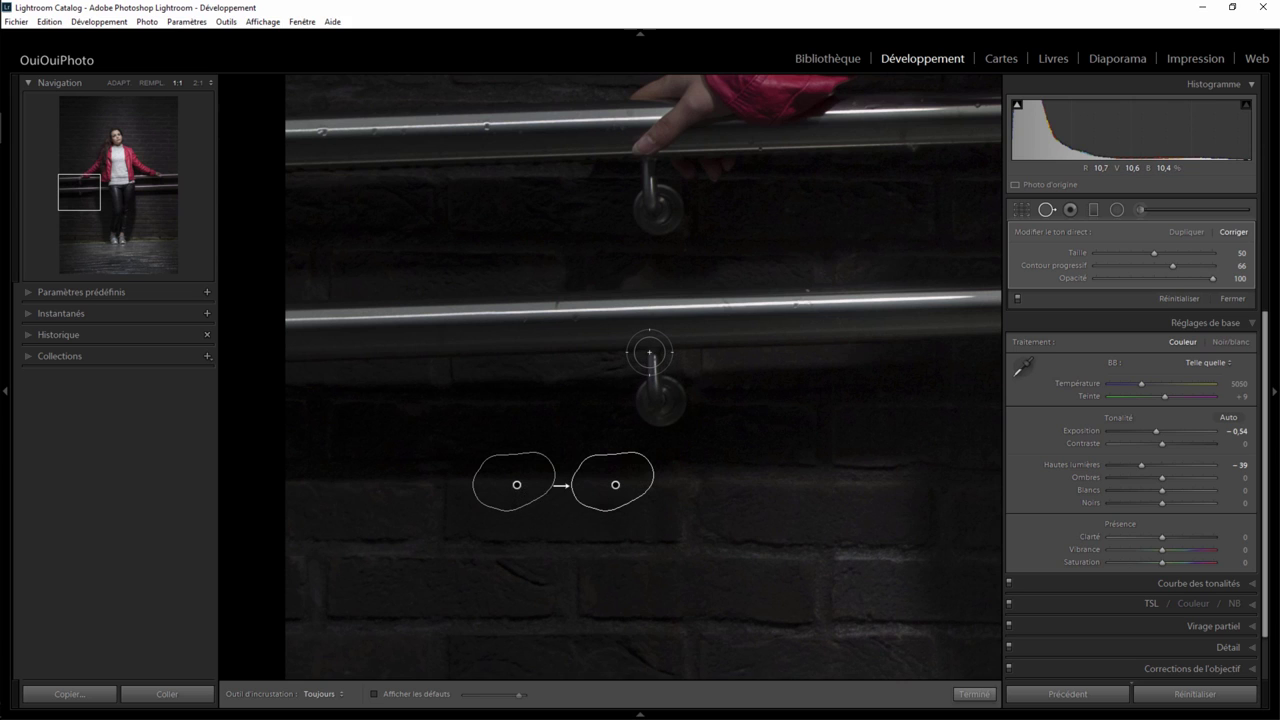
pyautogui.scroll(2, 651, 355)
pyautogui.moveTo(651, 353)
pyautogui.mouseDown()
pyautogui.moveTo(682, 388)
pyautogui.moveTo(636, 425)
pyautogui.moveTo(650, 399)
pyautogui.mouseUp()
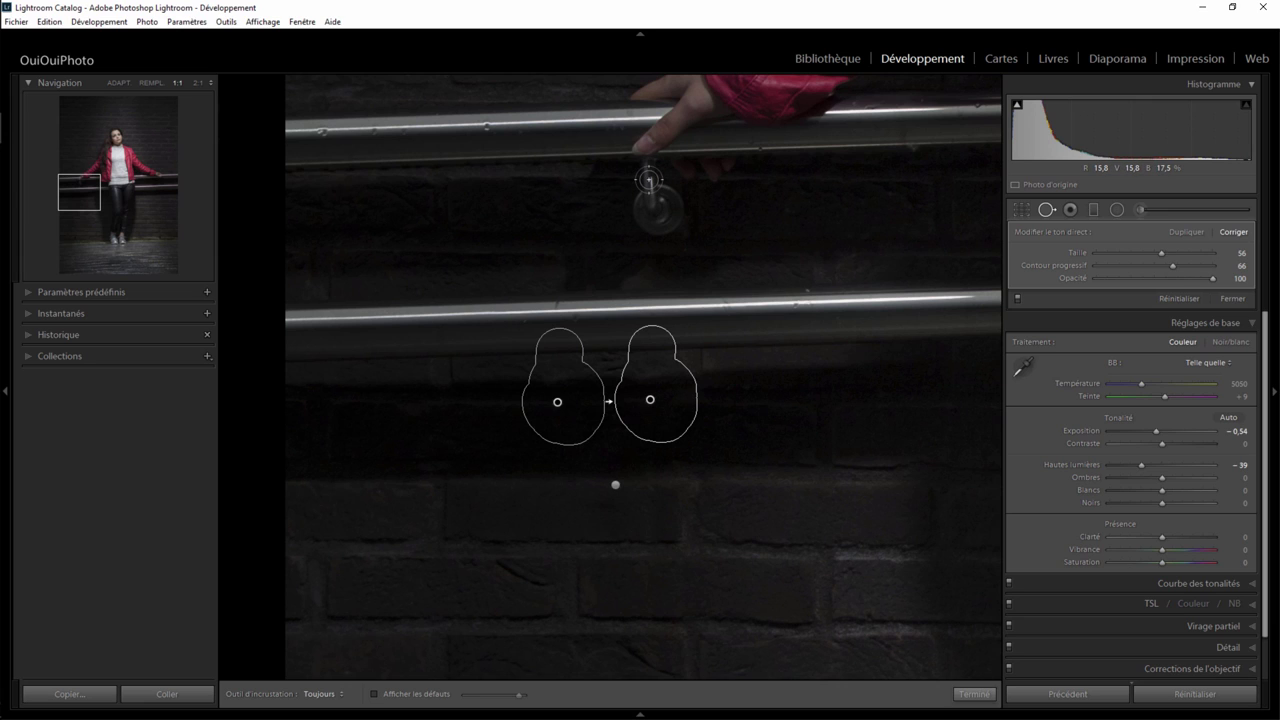
pyautogui.click(1184, 232)
# At 2:1, clone over the top of the upper railing bracket using wall beside it as the source.
pyautogui.click(198, 82)
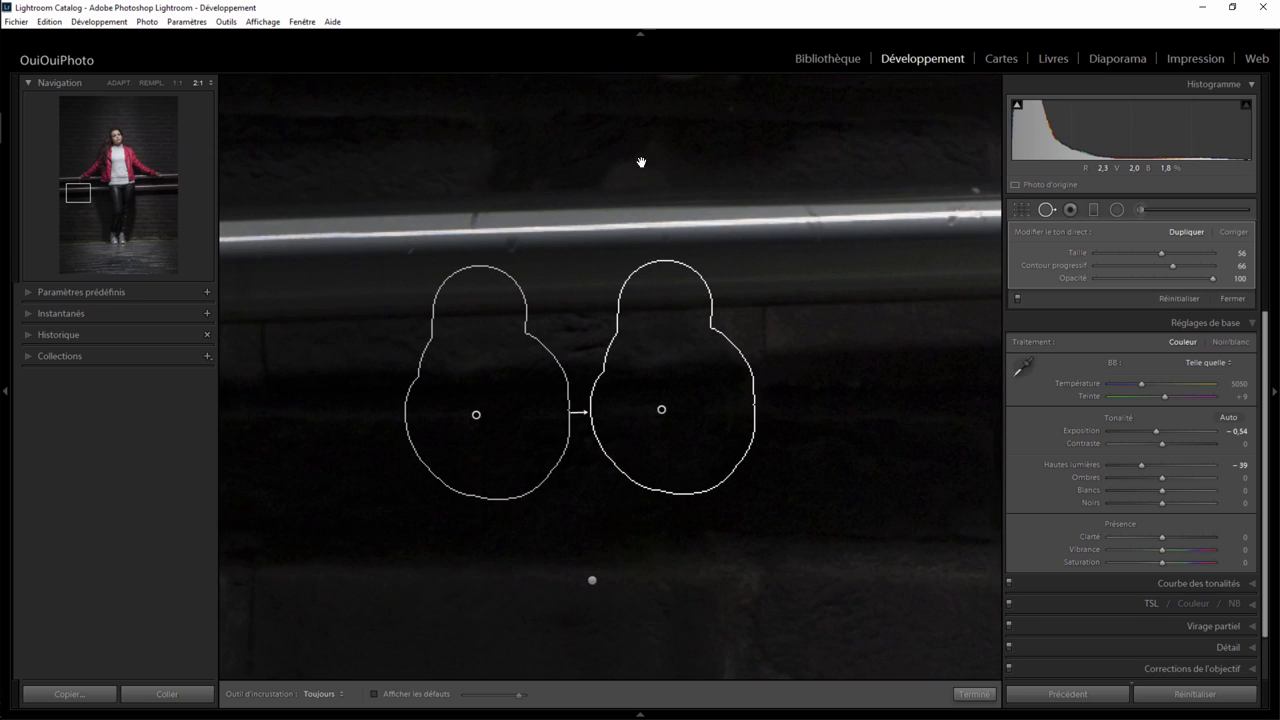
pyautogui.moveTo(641, 162); pyautogui.dragTo(583, 477)
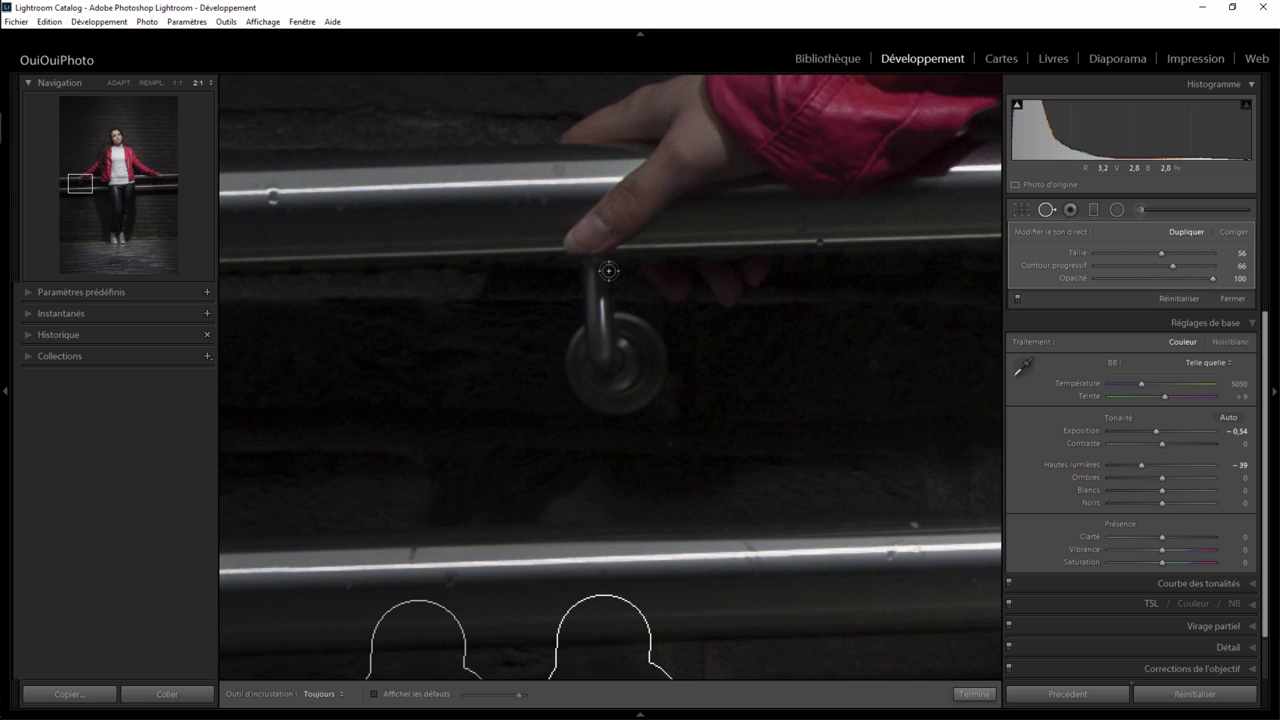
pyautogui.moveTo(609, 270); pyautogui.dragTo(608, 280)
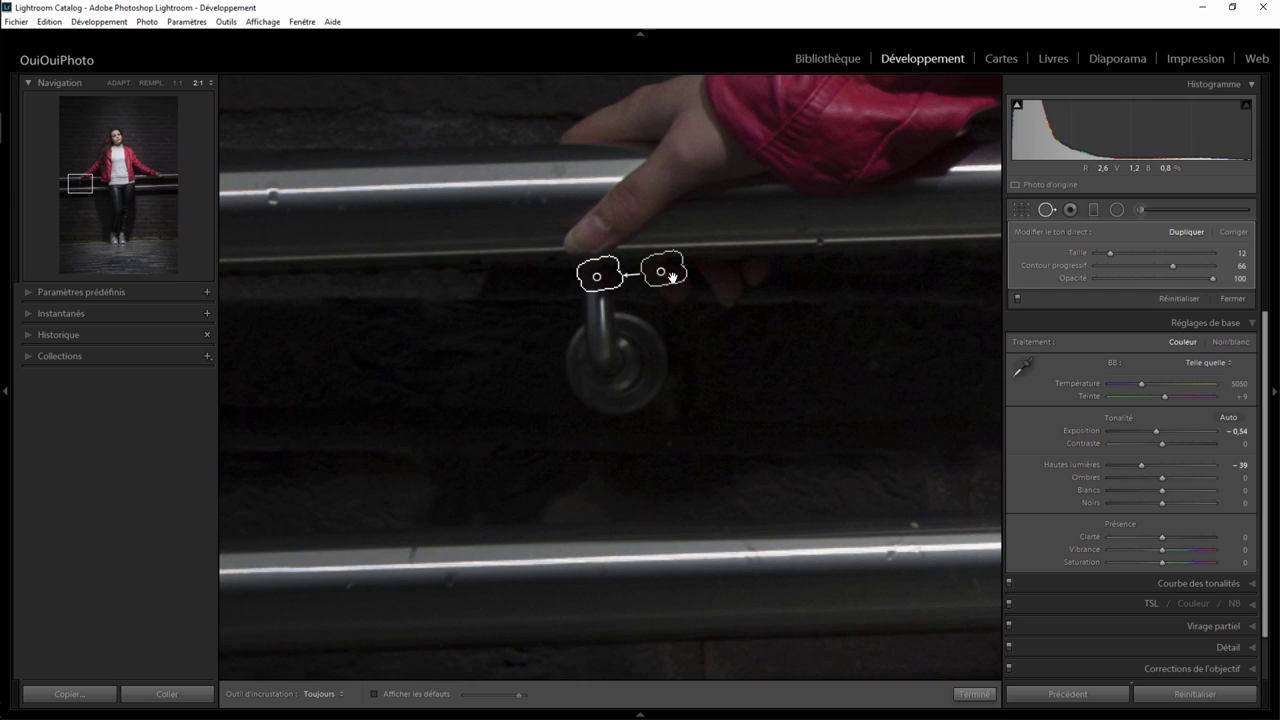
pyautogui.moveTo(663, 271); pyautogui.dragTo(533, 283)
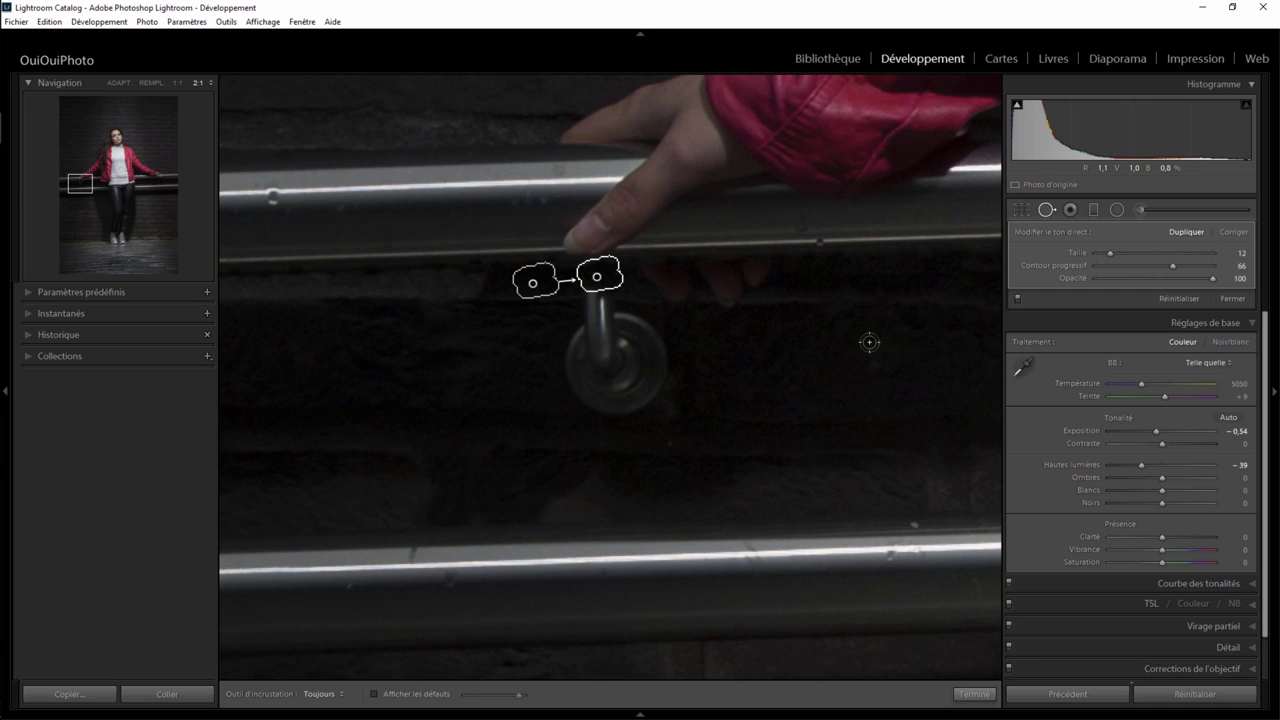
pyautogui.click(1232, 298)
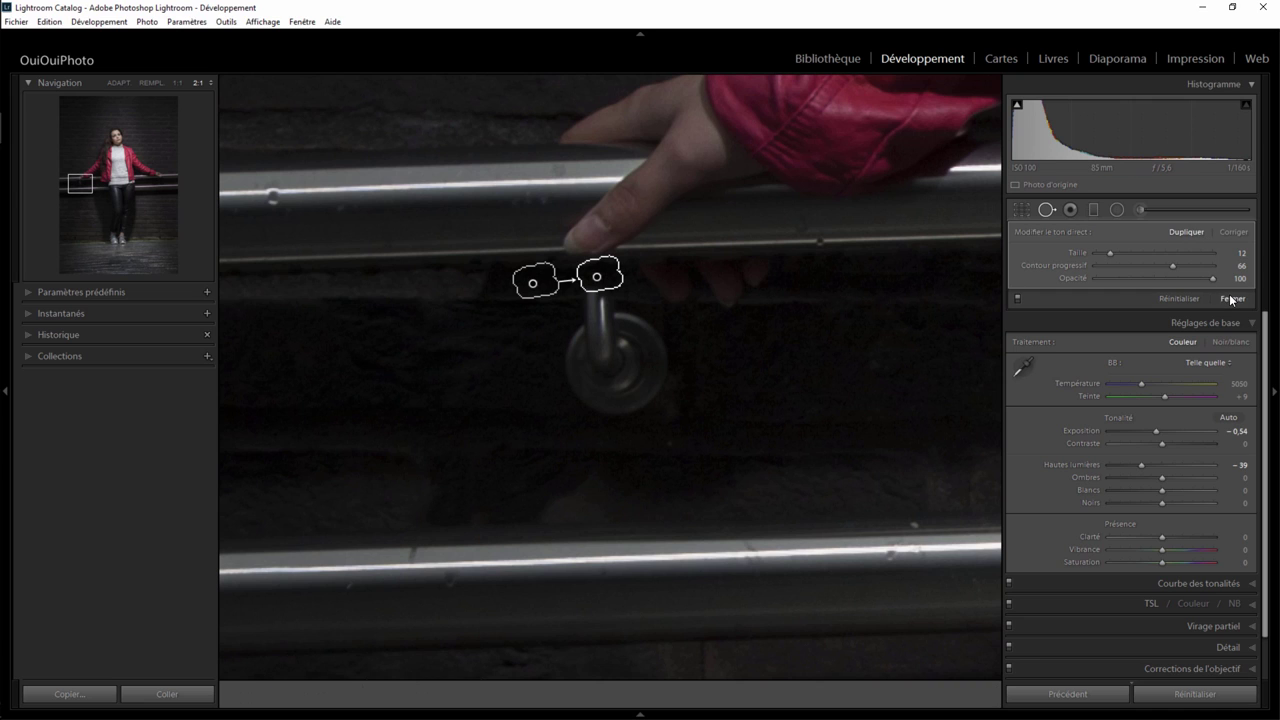
# In Corriger mode, heal the rest of the upper bracket using clean wall further right.
pyautogui.click(1046, 209)
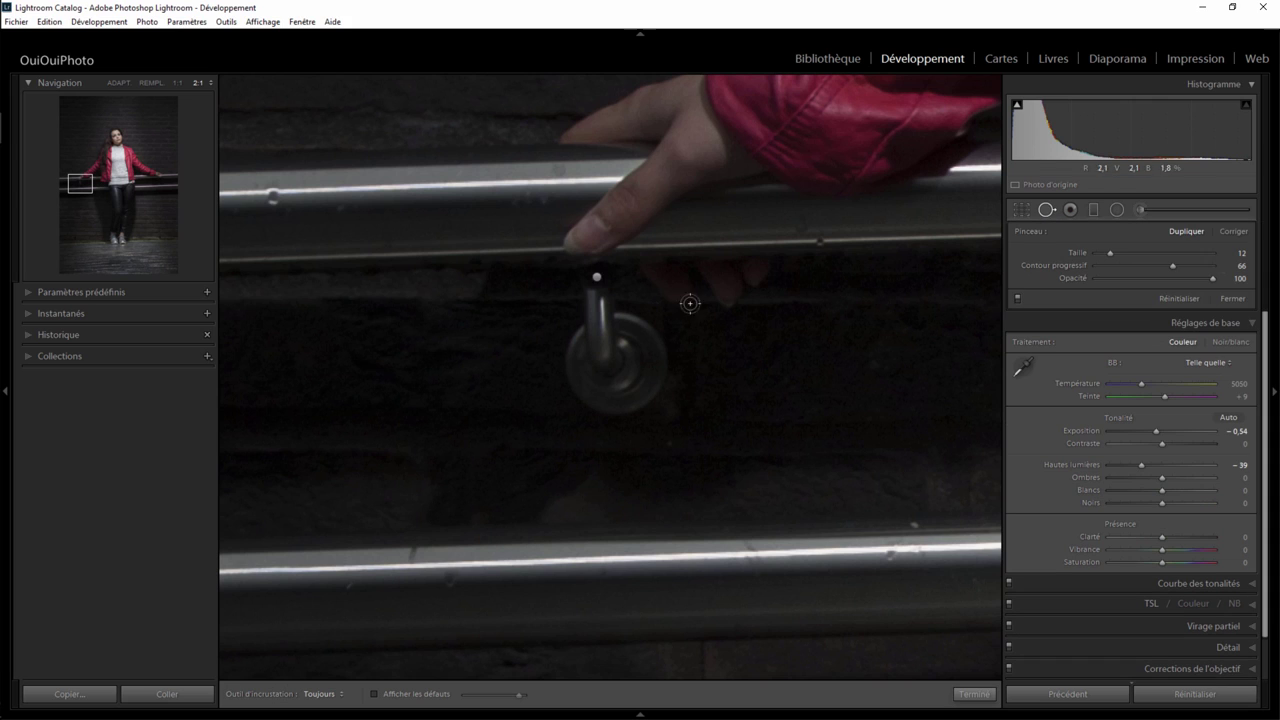
pyautogui.click(1236, 232)
pyautogui.scroll(3, 588, 311)
pyautogui.moveTo(591, 300)
pyautogui.mouseDown()
pyautogui.moveTo(636, 325)
pyautogui.moveTo(650, 385)
pyautogui.moveTo(575, 405)
pyautogui.moveTo(615, 355)
pyautogui.moveTo(625, 378)
pyautogui.mouseUp()
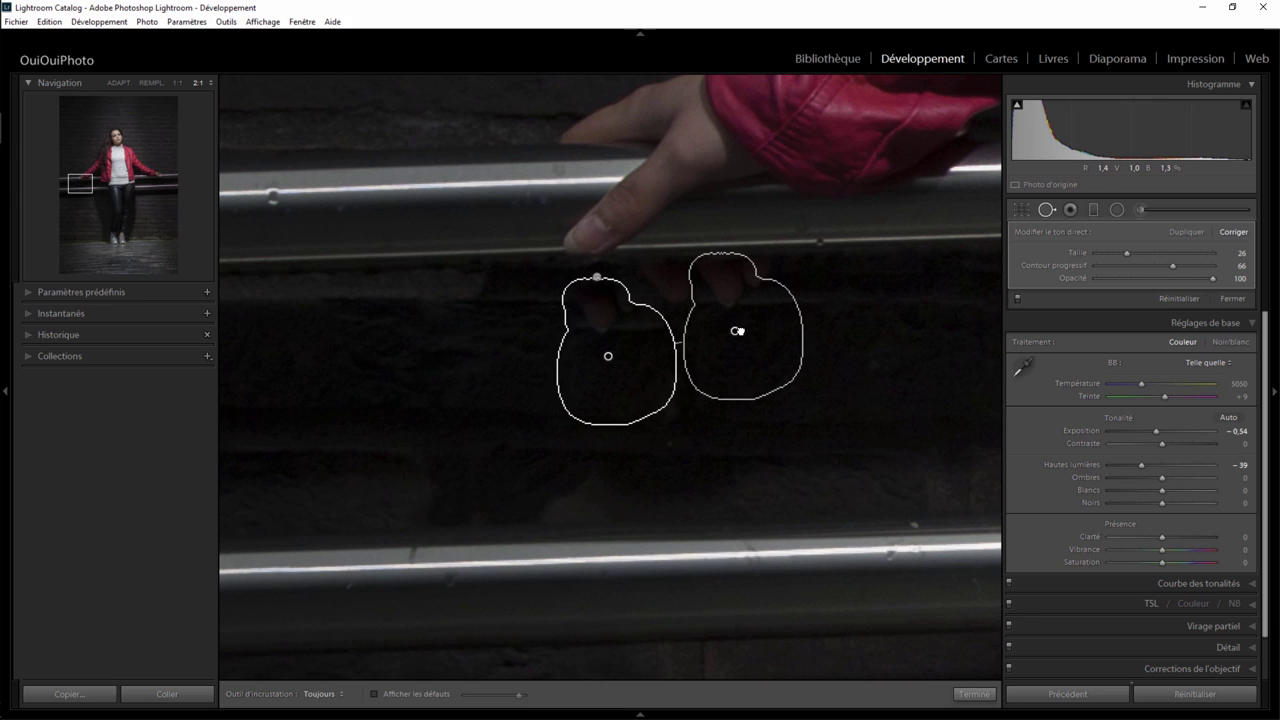
pyautogui.moveTo(737, 331); pyautogui.dragTo(850, 355)
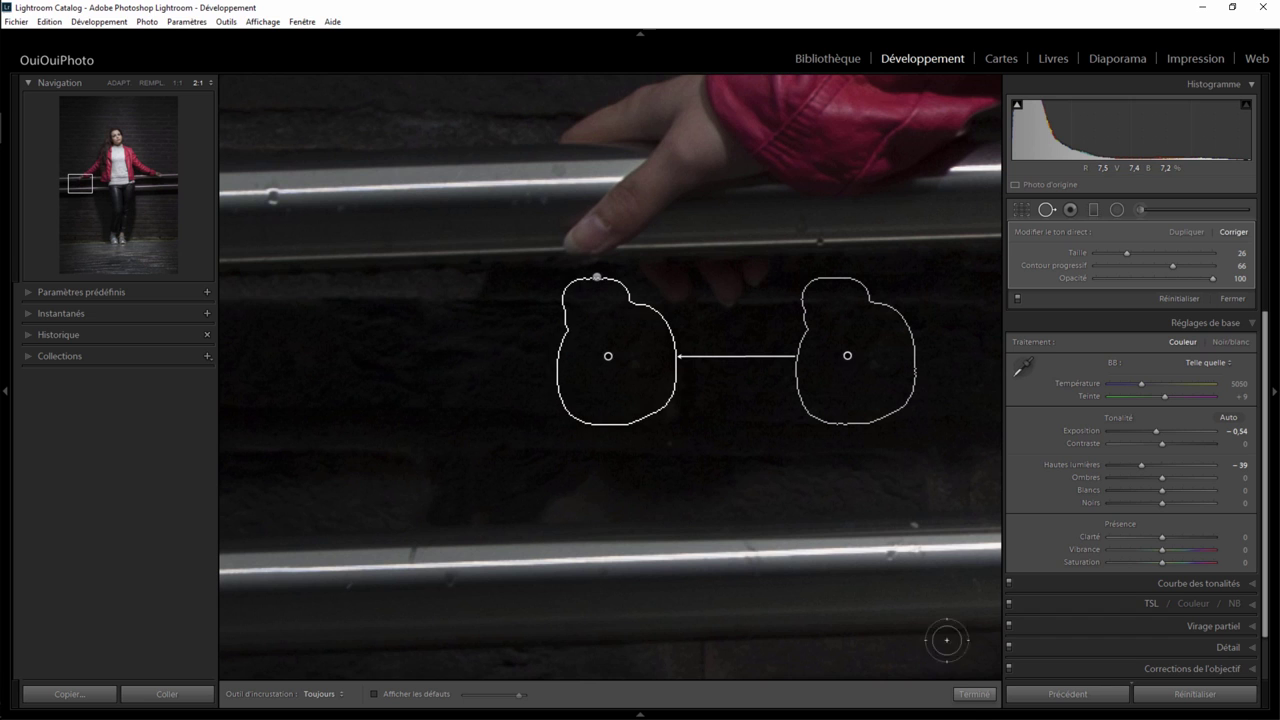
pyautogui.click(975, 695)
# Toggle between fit and 2:1 views to inspect the railing, then zoom 1:1 on the trousers.
pyautogui.click(698, 441)
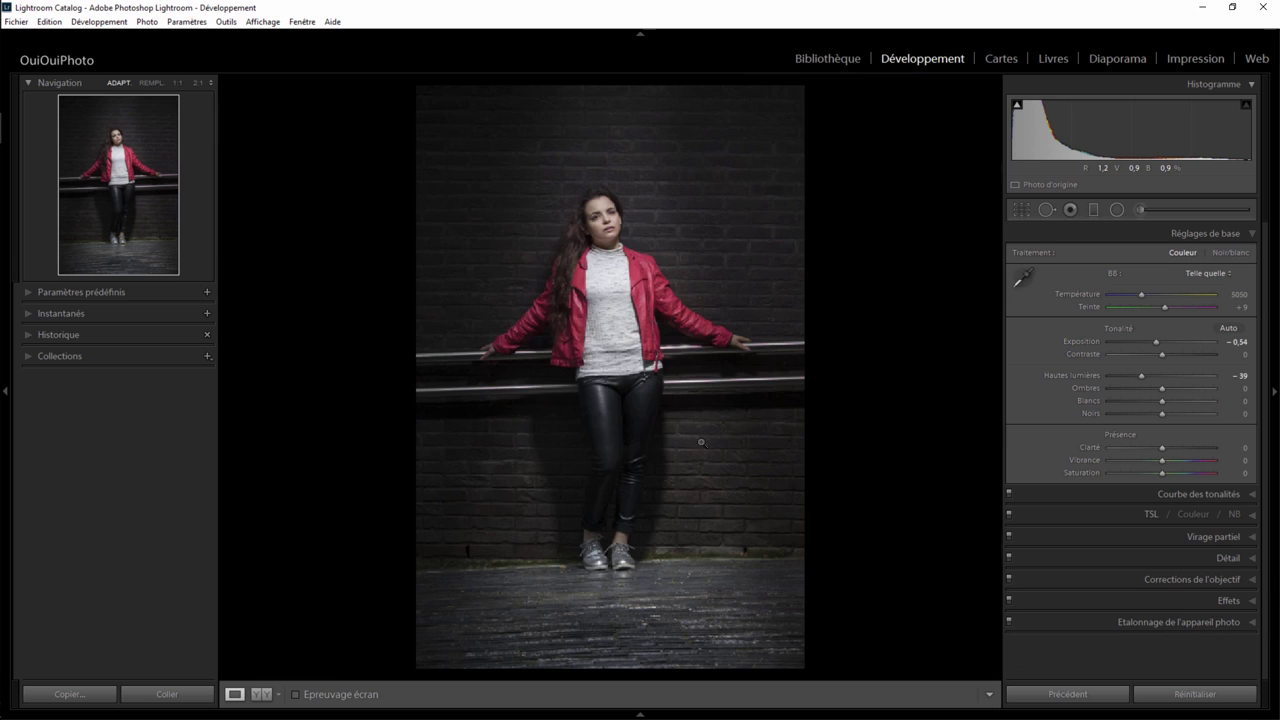
pyautogui.click(504, 361)
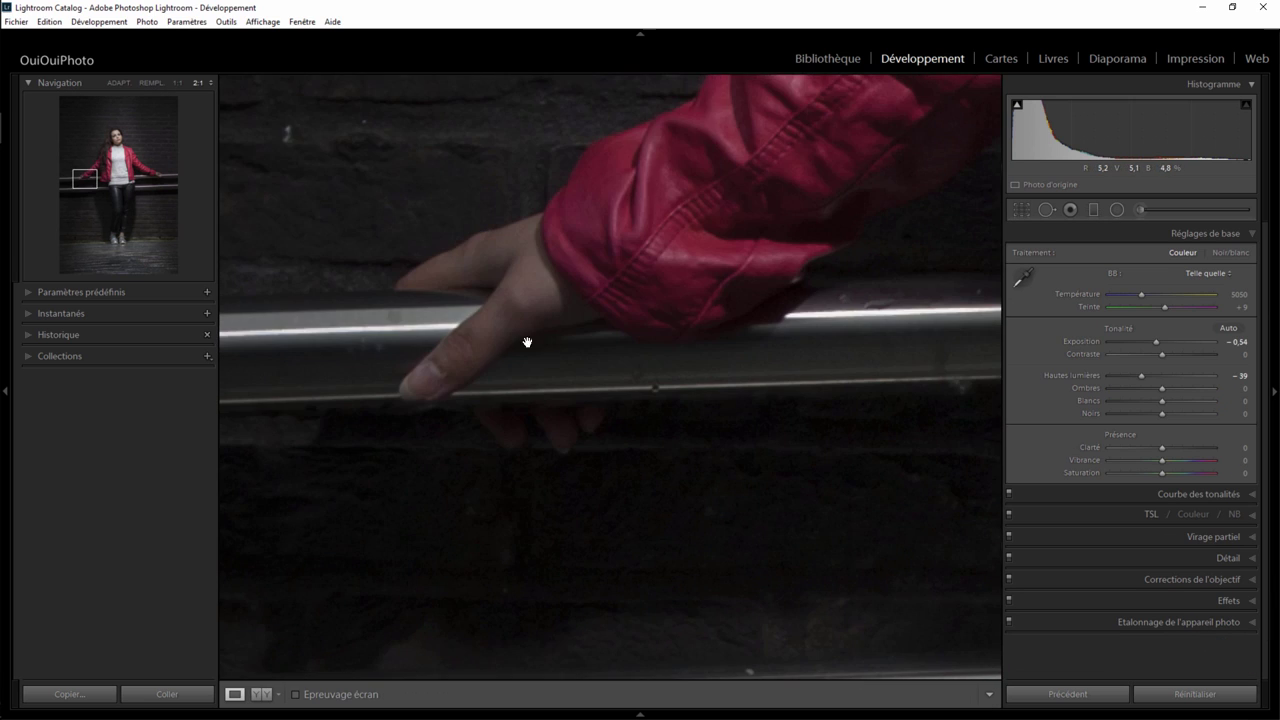
pyautogui.click(526, 460)
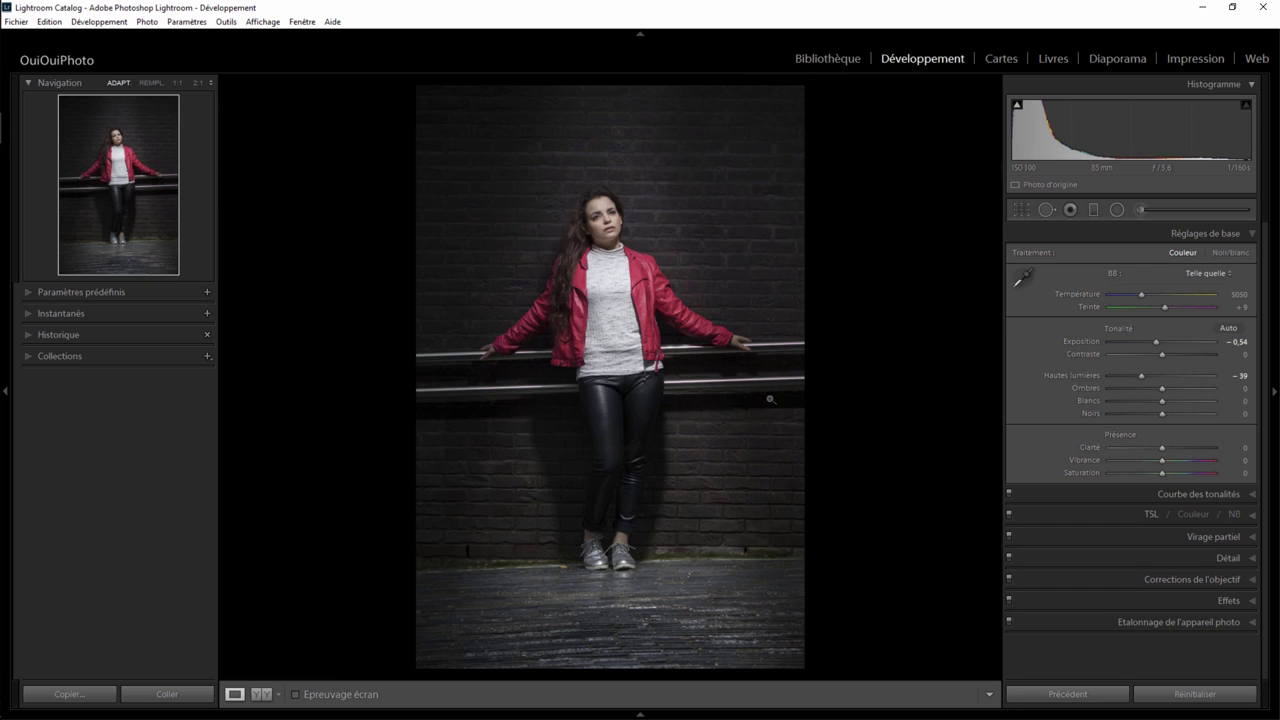
pyautogui.moveTo(606, 408); pyautogui.dragTo(597, 291)
pyautogui.click(177, 84)
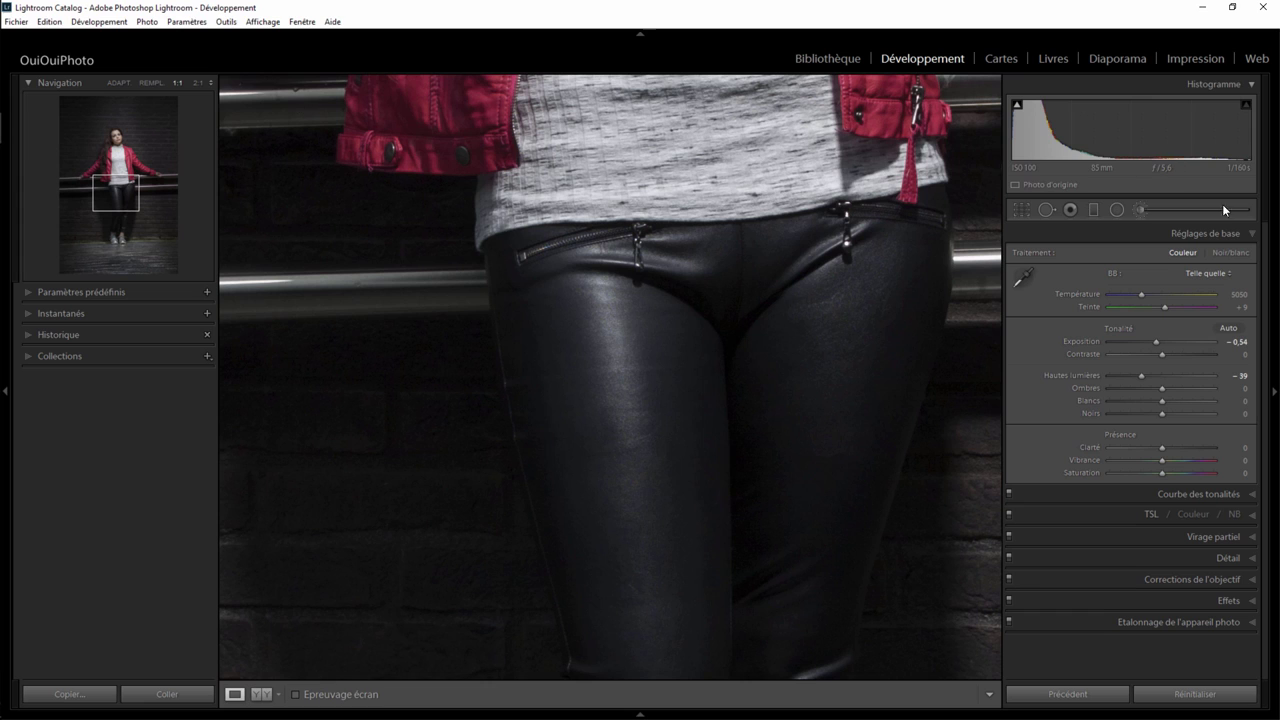
# Paint a highlight-reducing adjustment brush over the shine on the left thigh.
pyautogui.click(1140, 209)
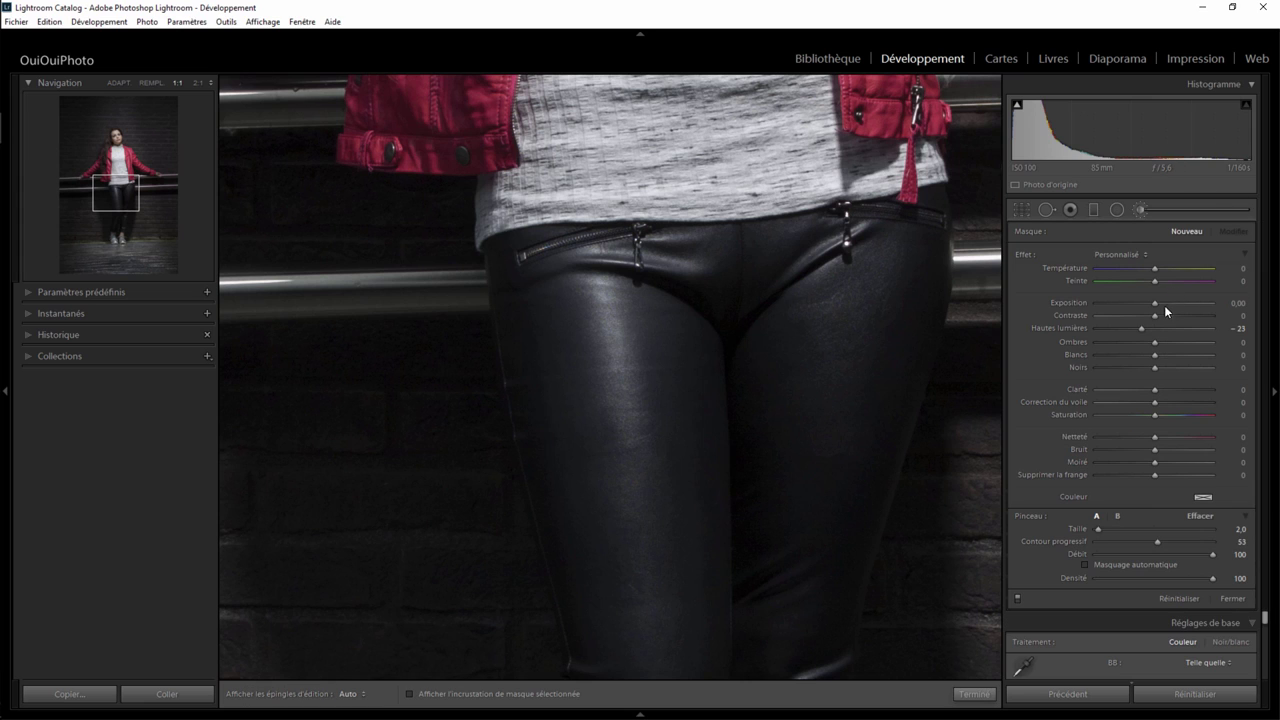
pyautogui.moveTo(1143, 326)
pyautogui.mouseDown()
pyautogui.moveTo(1156, 326)
pyautogui.moveTo(1135, 327)
pyautogui.mouseUp()
pyautogui.scroll(5, 617, 277)
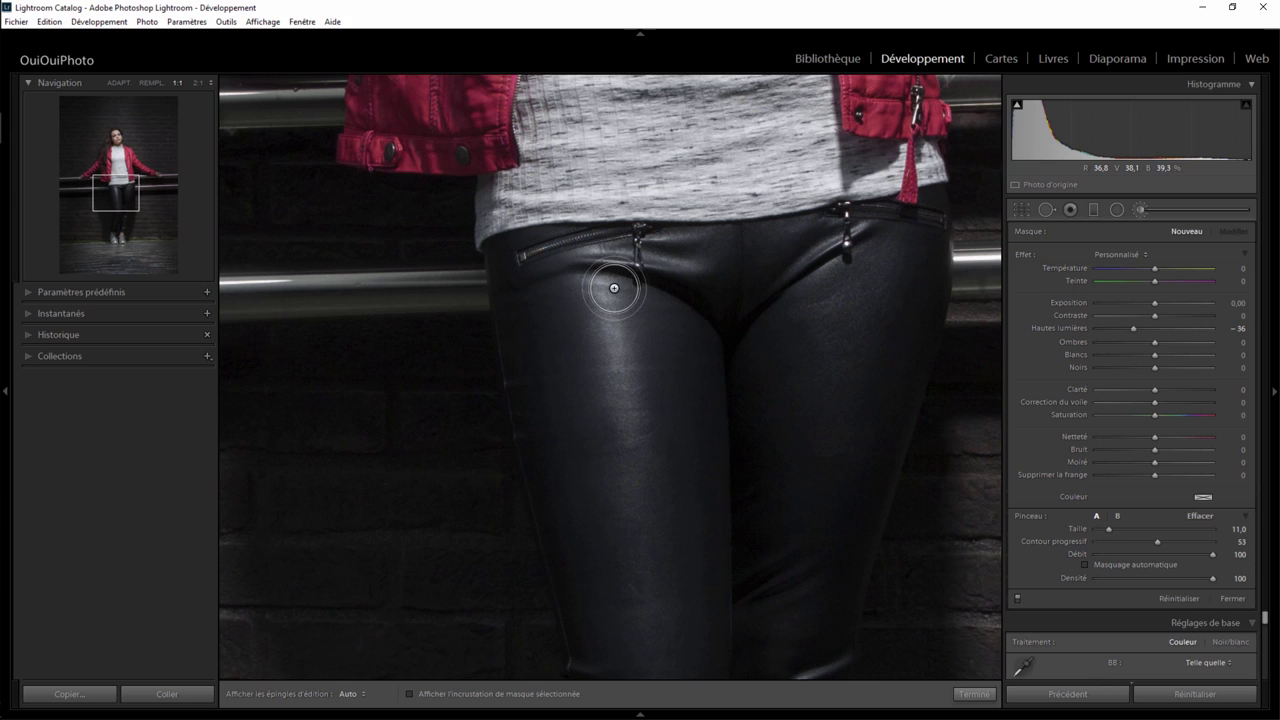
pyautogui.press('h')
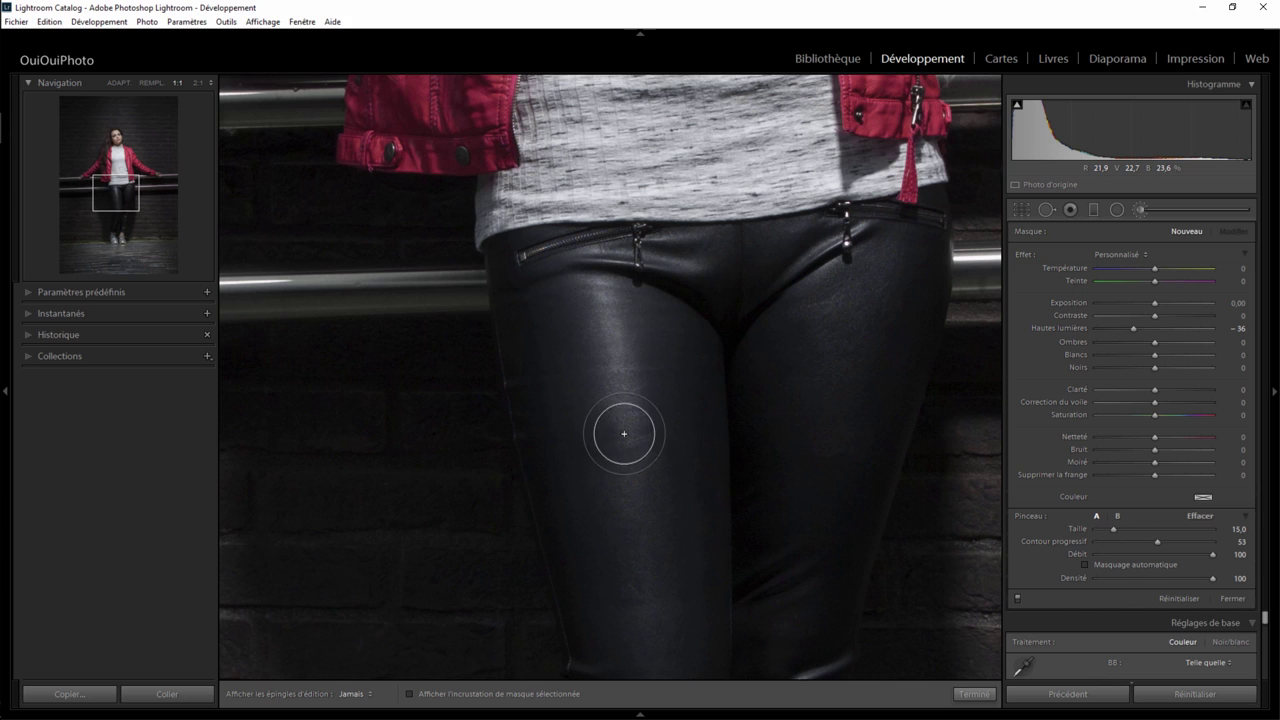
pyautogui.moveTo(617, 429); pyautogui.dragTo(613, 330)
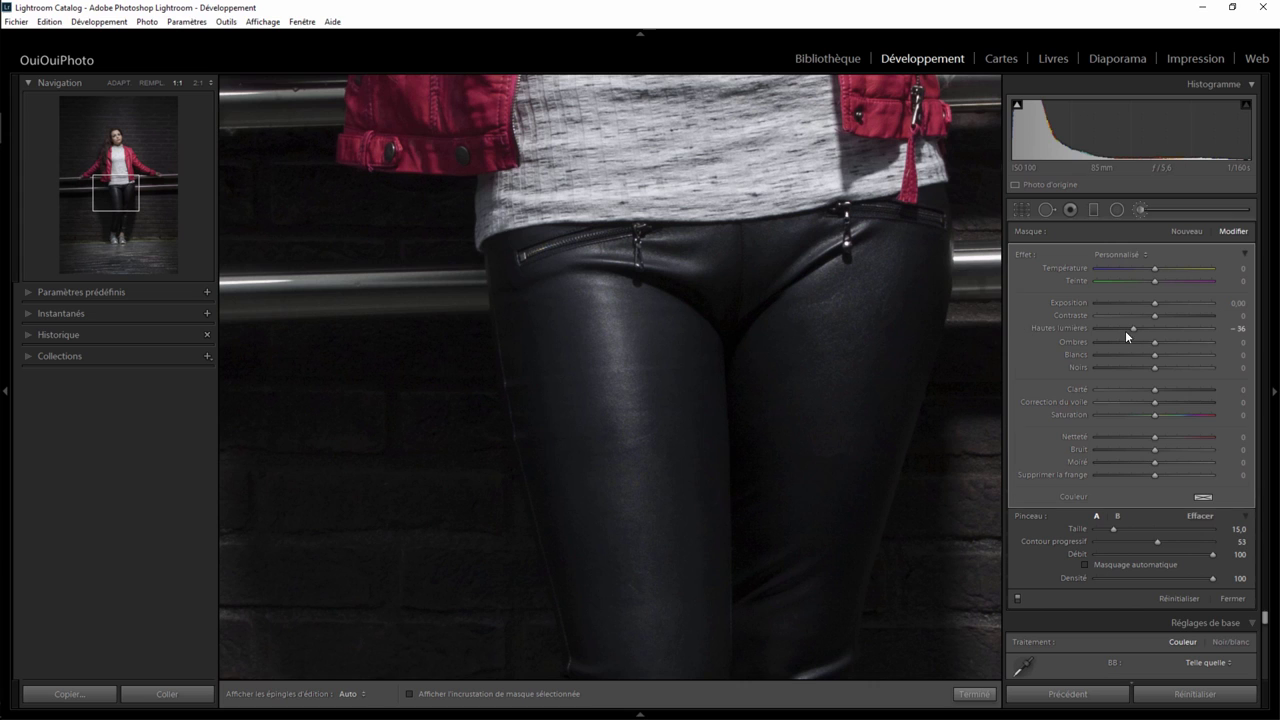
pyautogui.moveTo(1134, 327)
pyautogui.mouseDown()
pyautogui.moveTo(1084, 325)
pyautogui.moveTo(1137, 330)
pyautogui.moveTo(1124, 328)
pyautogui.mouseUp()
pyautogui.press('h')
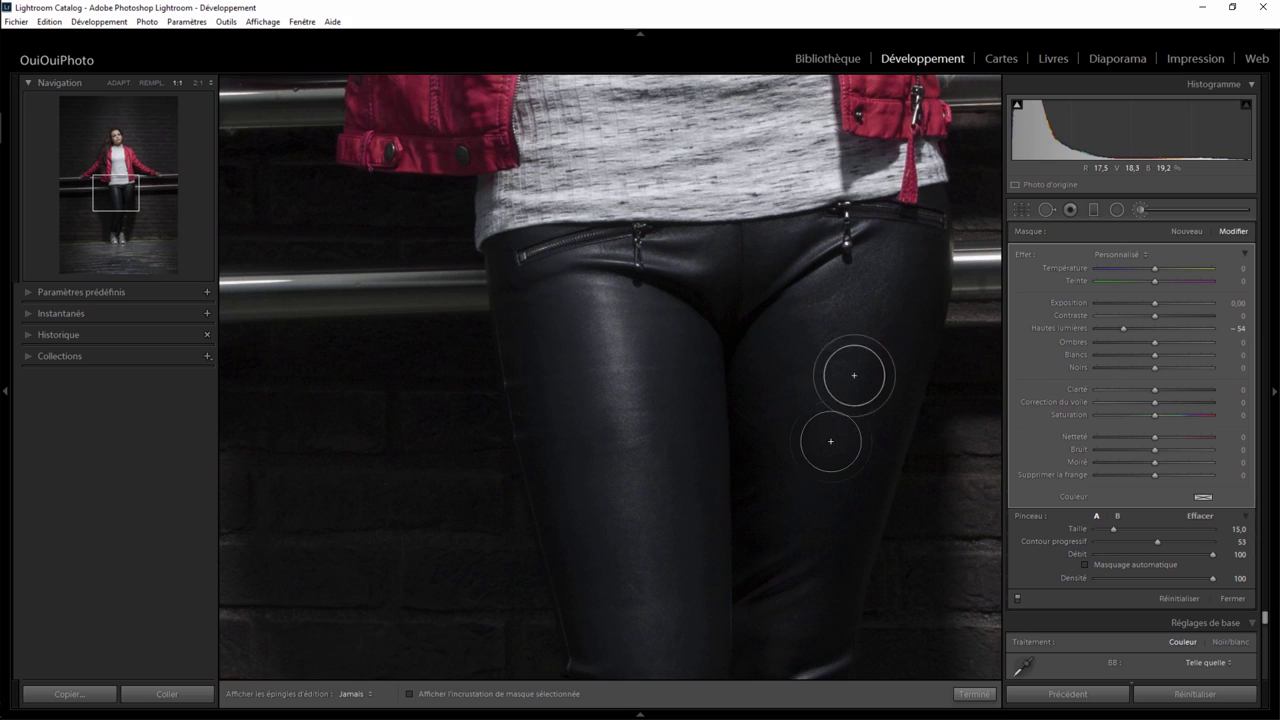
pyautogui.press('h')
# Extend the brush mask over the highlights on the knee wrinkles.
pyautogui.moveTo(752, 483); pyautogui.dragTo(717, 209)
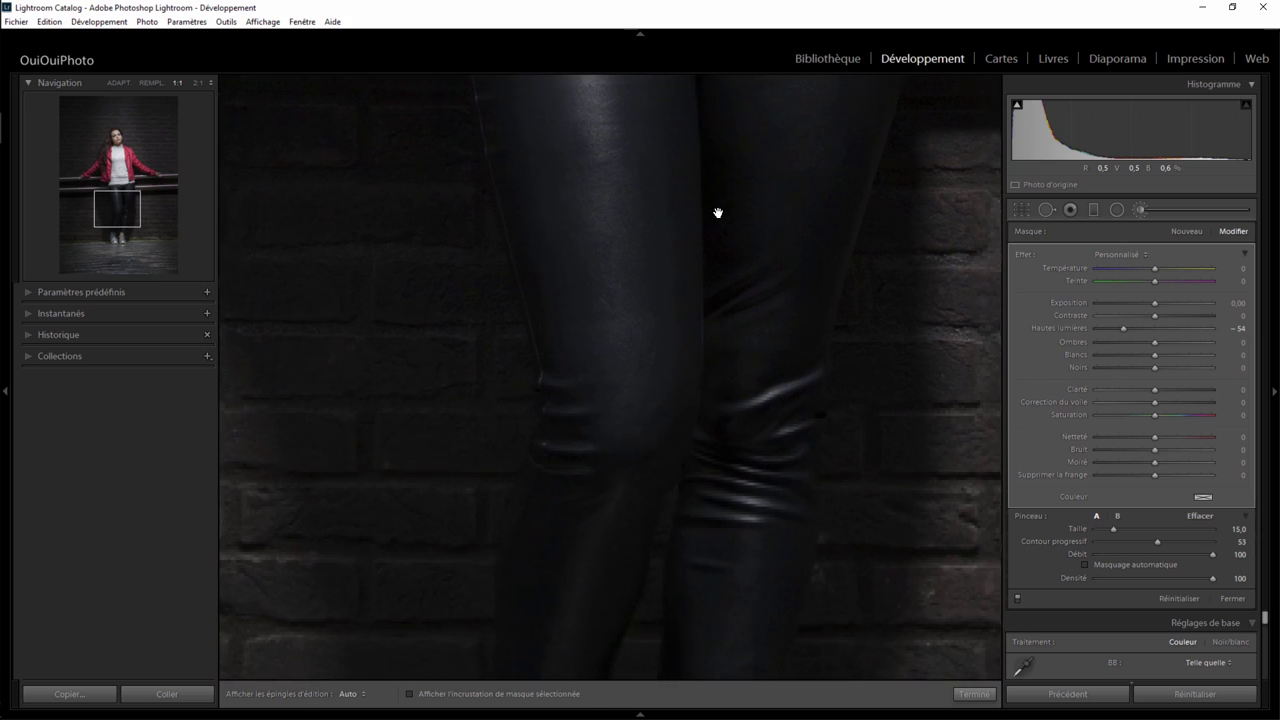
pyautogui.scroll(-3, 766, 383)
pyautogui.scroll(-1, 770, 363)
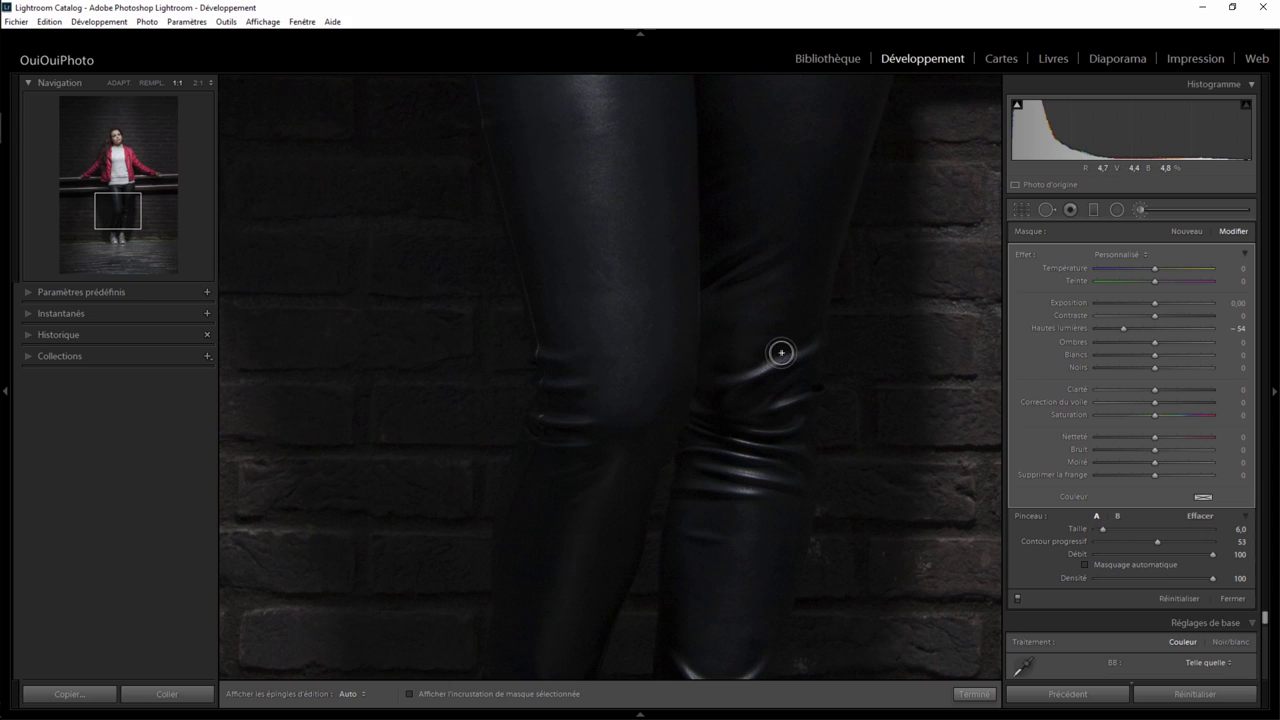
pyautogui.press('h')
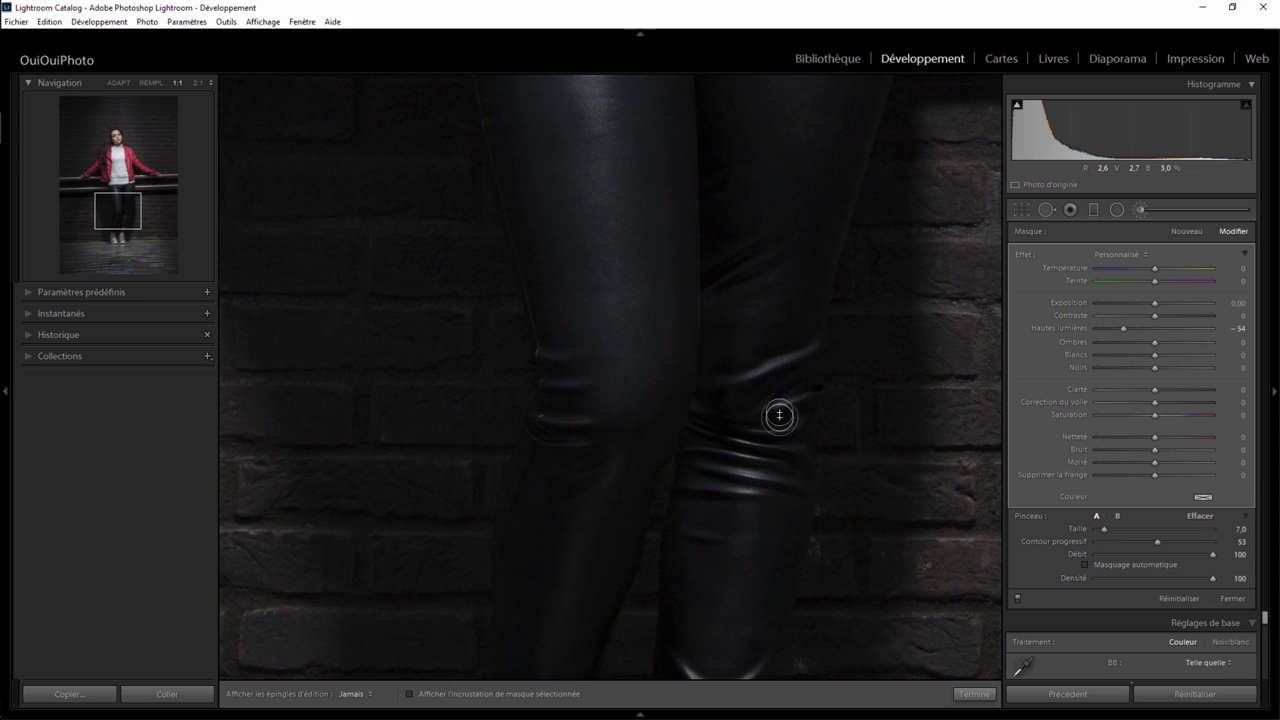
pyautogui.moveTo(716, 500); pyautogui.dragTo(741, 488)
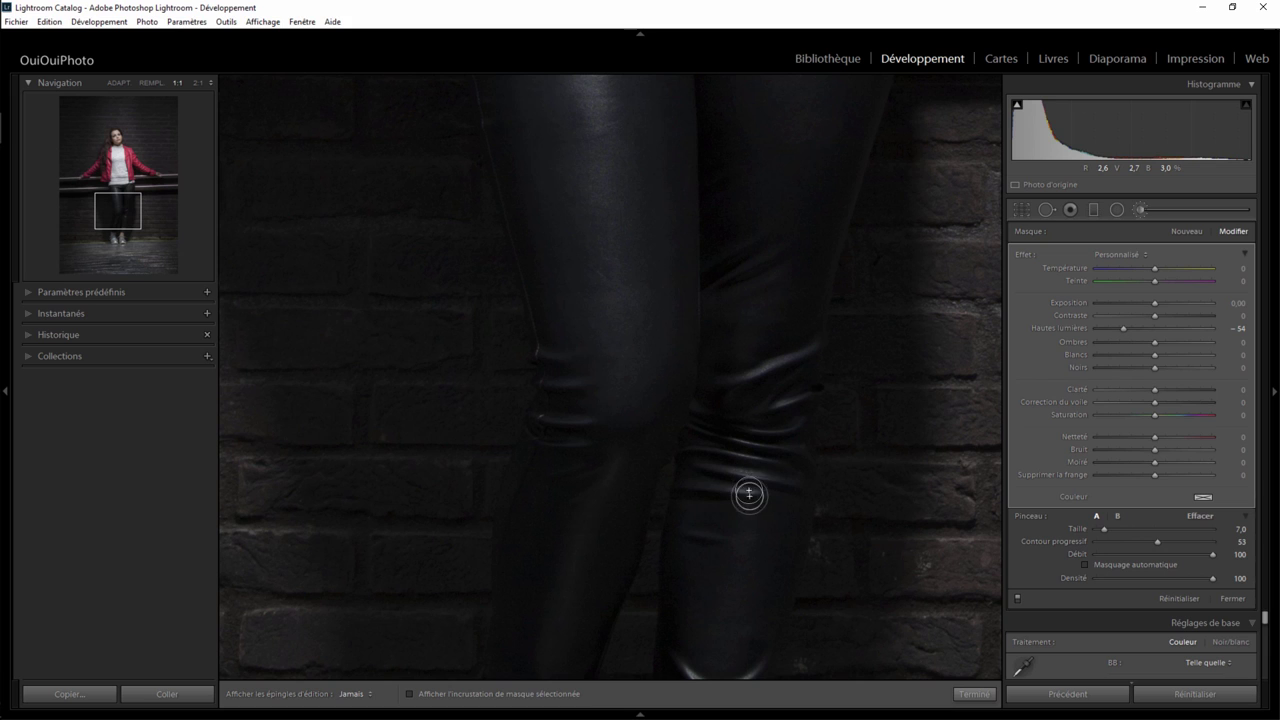
pyautogui.press('h')
# Paint the lower-leg shine and lower the brush's Highlights to −73.
pyautogui.moveTo(740, 508); pyautogui.dragTo(748, 380)
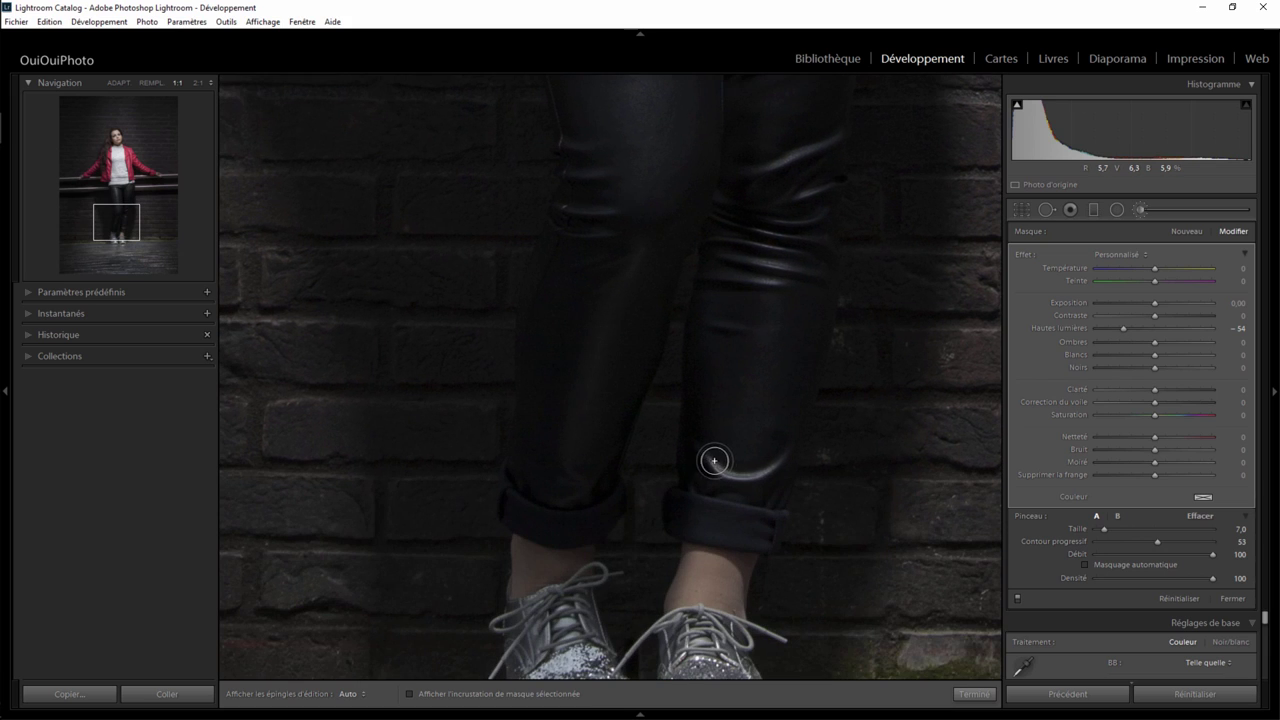
pyautogui.press('h')
pyautogui.moveTo(725, 460); pyautogui.dragTo(764, 460)
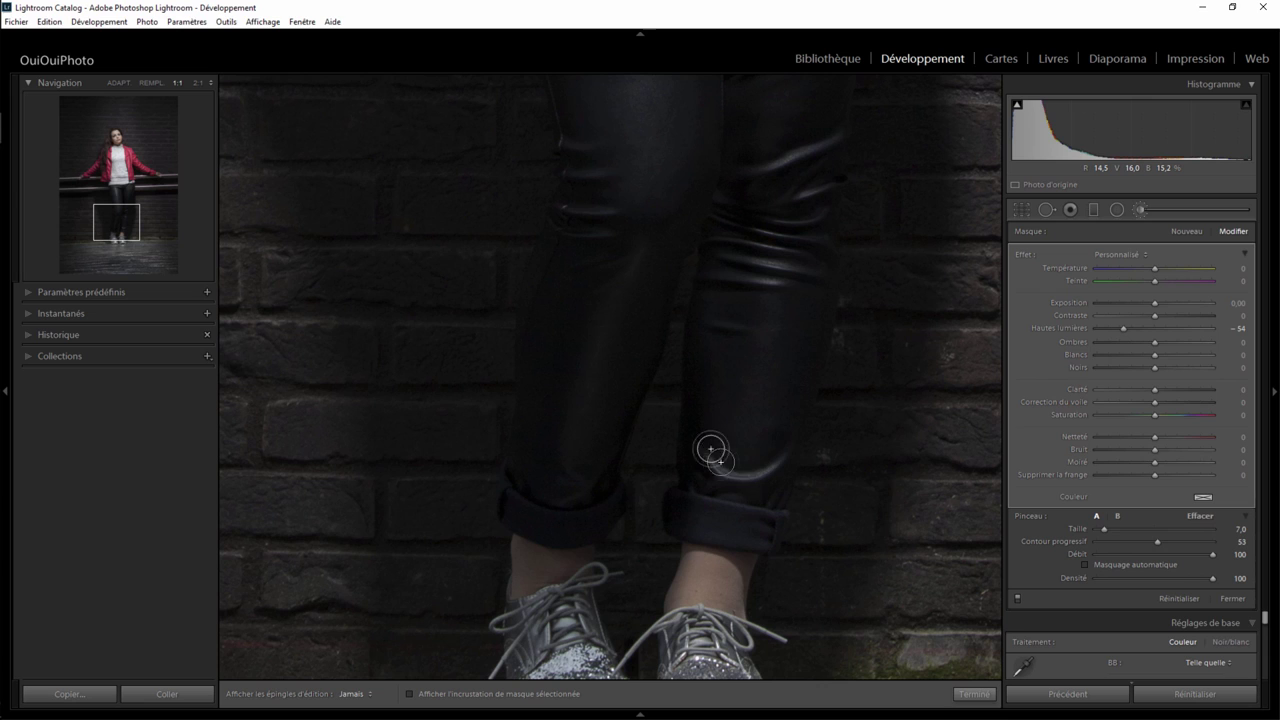
pyautogui.press('h')
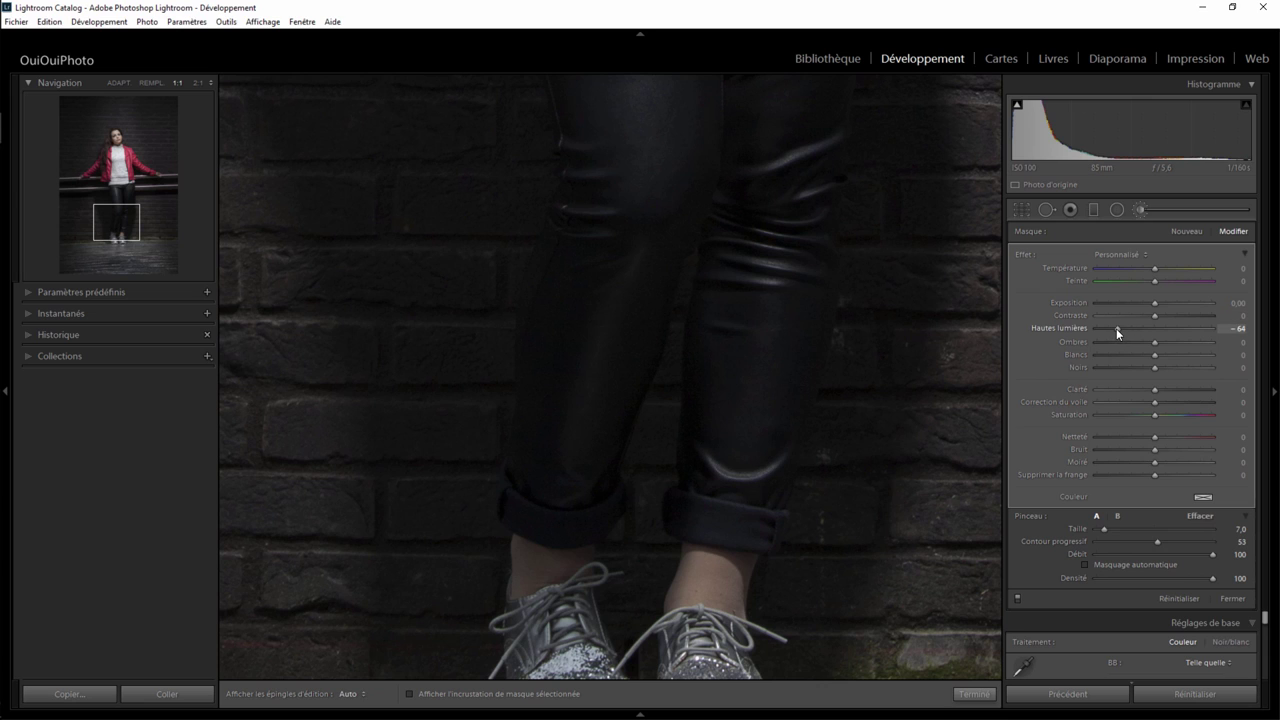
pyautogui.moveTo(1116, 328); pyautogui.dragTo(1109, 325)
pyautogui.click(968, 686)
pyautogui.click(627, 230)
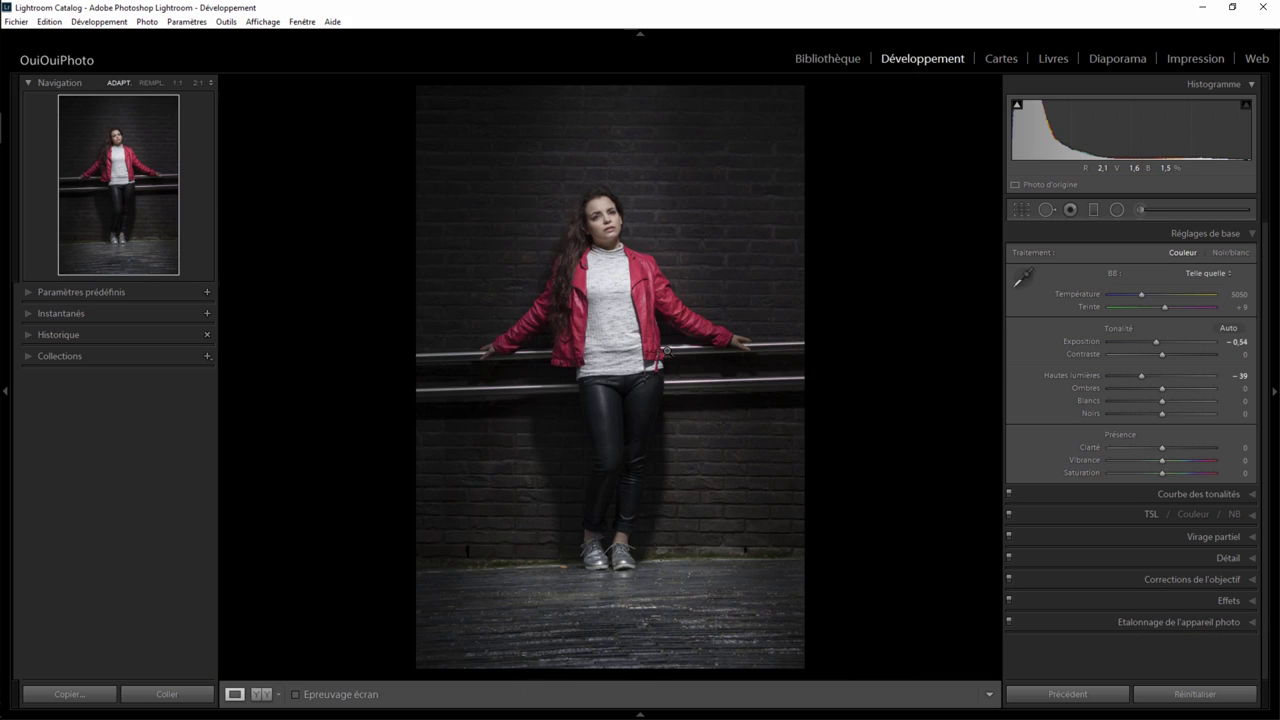
# Zoom to 1:1 on the face and heal the small chin blemishes with Spot Removal.
pyautogui.click(605, 227)
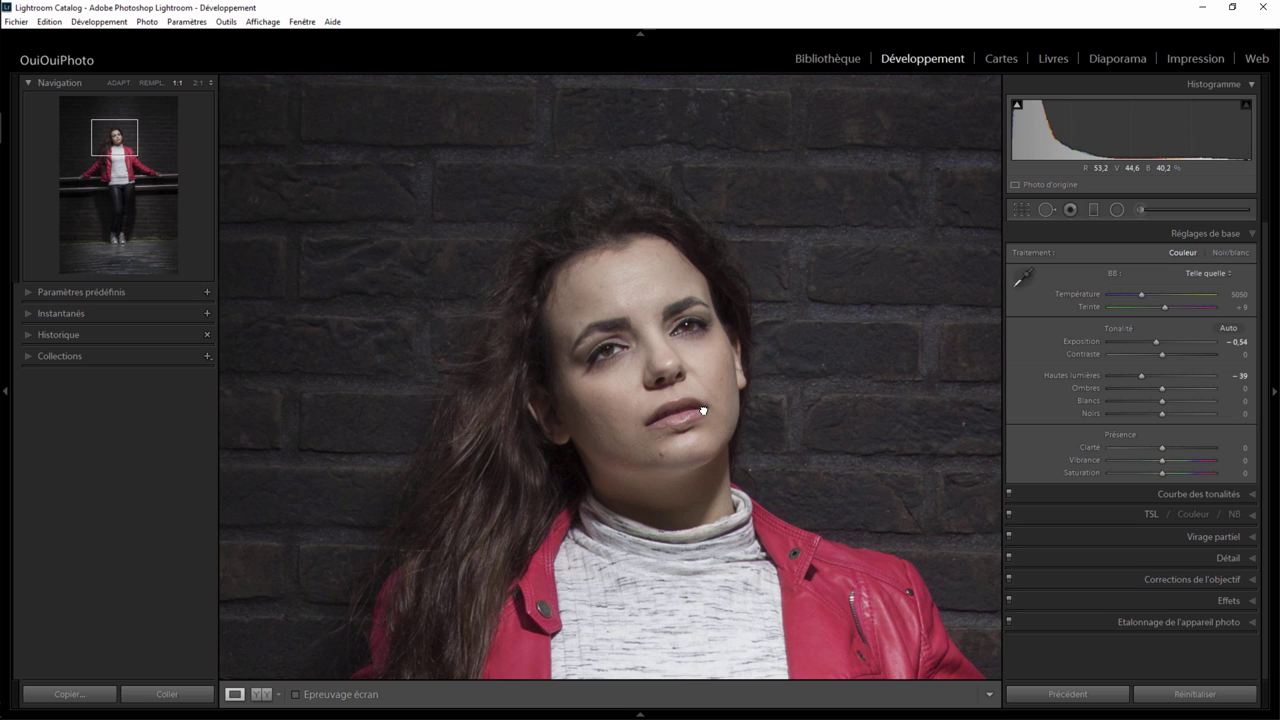
pyautogui.click(695, 405)
pyautogui.moveTo(613, 235); pyautogui.dragTo(606, 229)
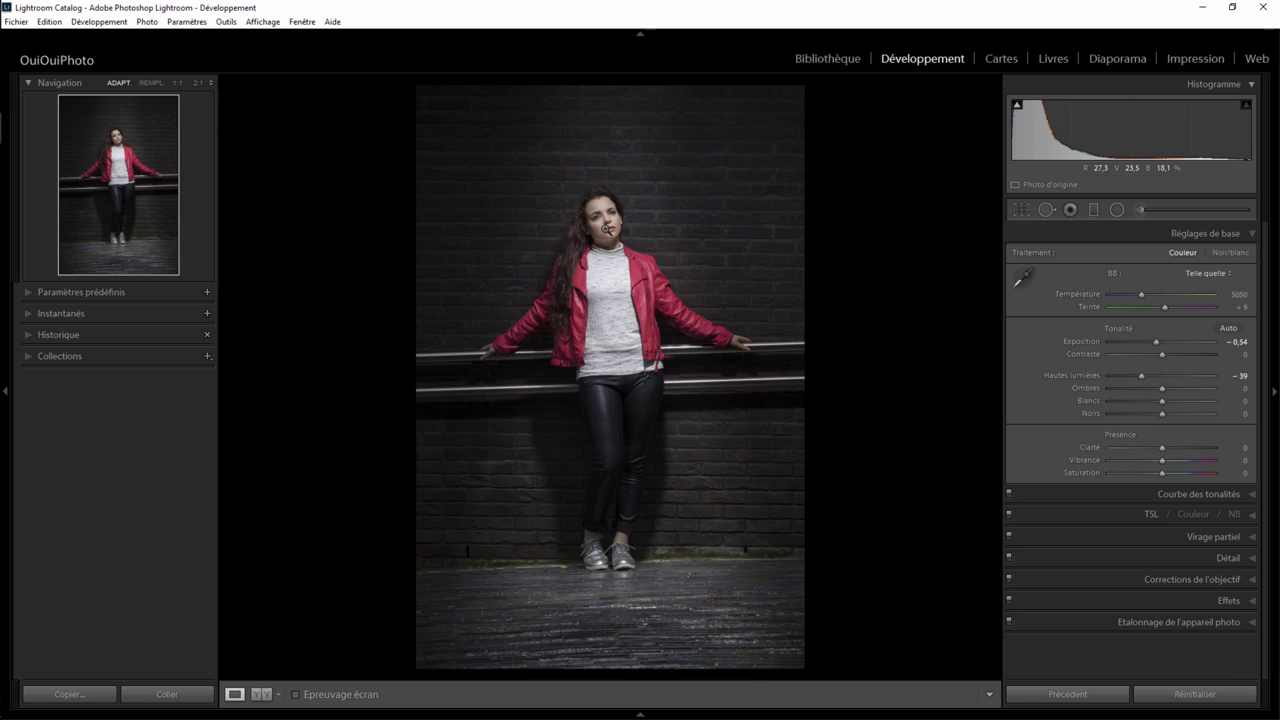
pyautogui.click(606, 229)
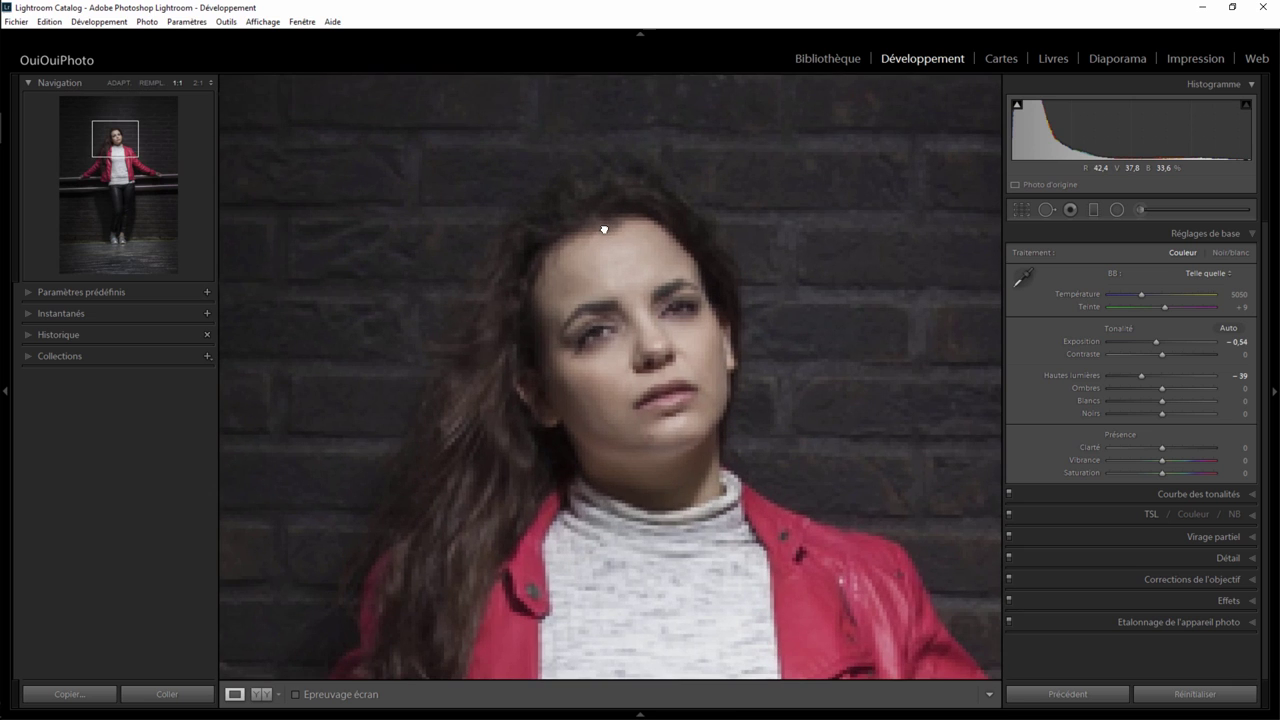
pyautogui.click(1046, 210)
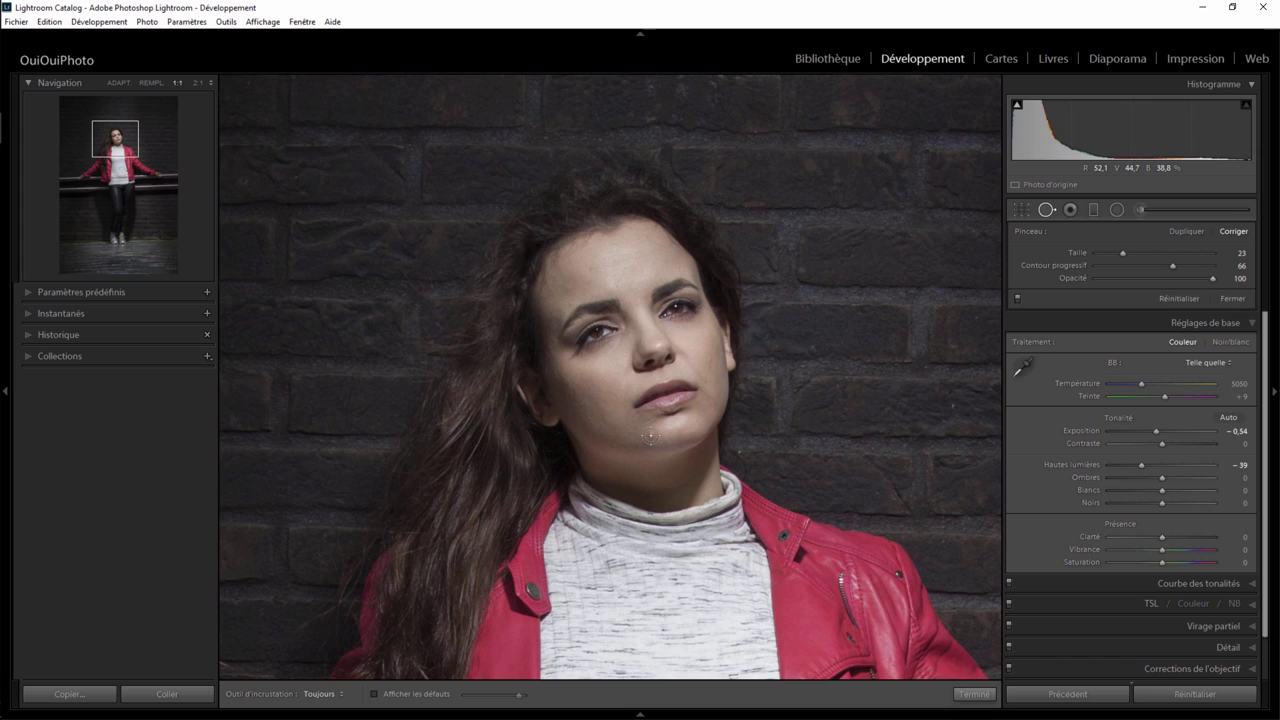
pyautogui.click(650, 437)
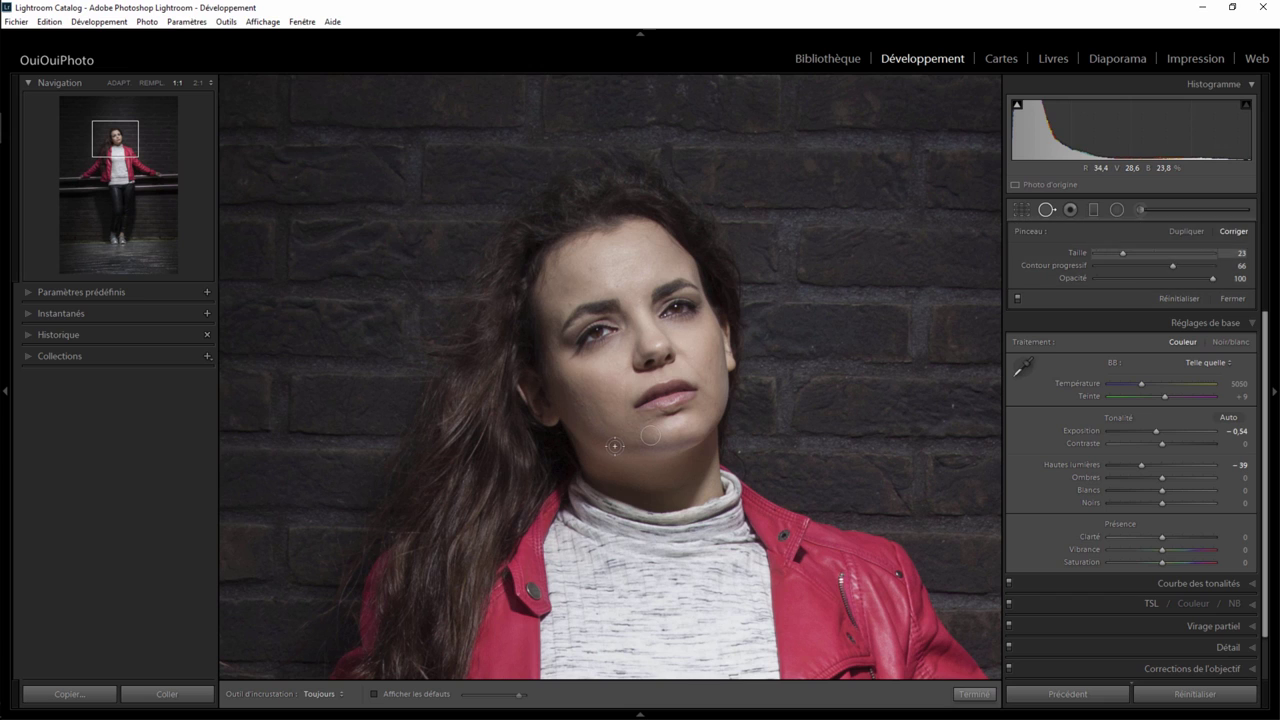
pyautogui.moveTo(632, 438)
pyautogui.mouseDown()
pyautogui.moveTo(636, 449)
pyautogui.moveTo(597, 438)
pyautogui.mouseUp()
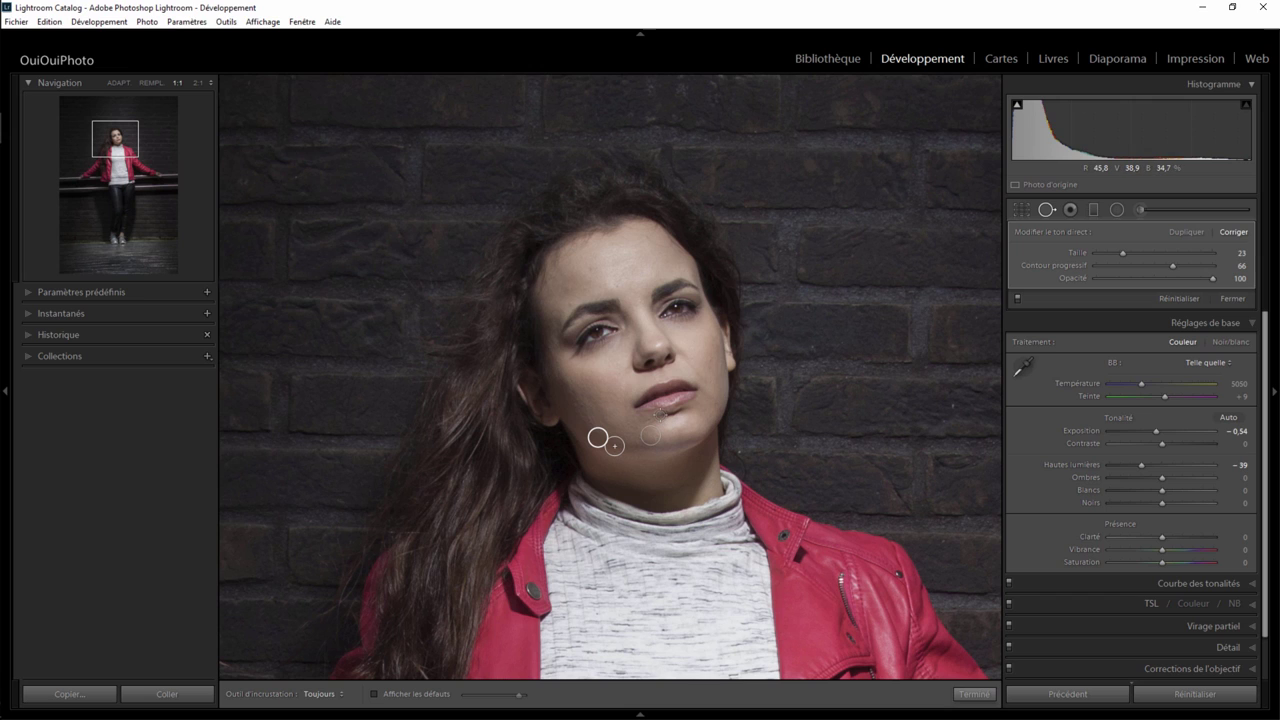
pyautogui.press('Escape')
pyautogui.click(664, 416)
pyautogui.moveTo(581, 352); pyautogui.dragTo(680, 432)
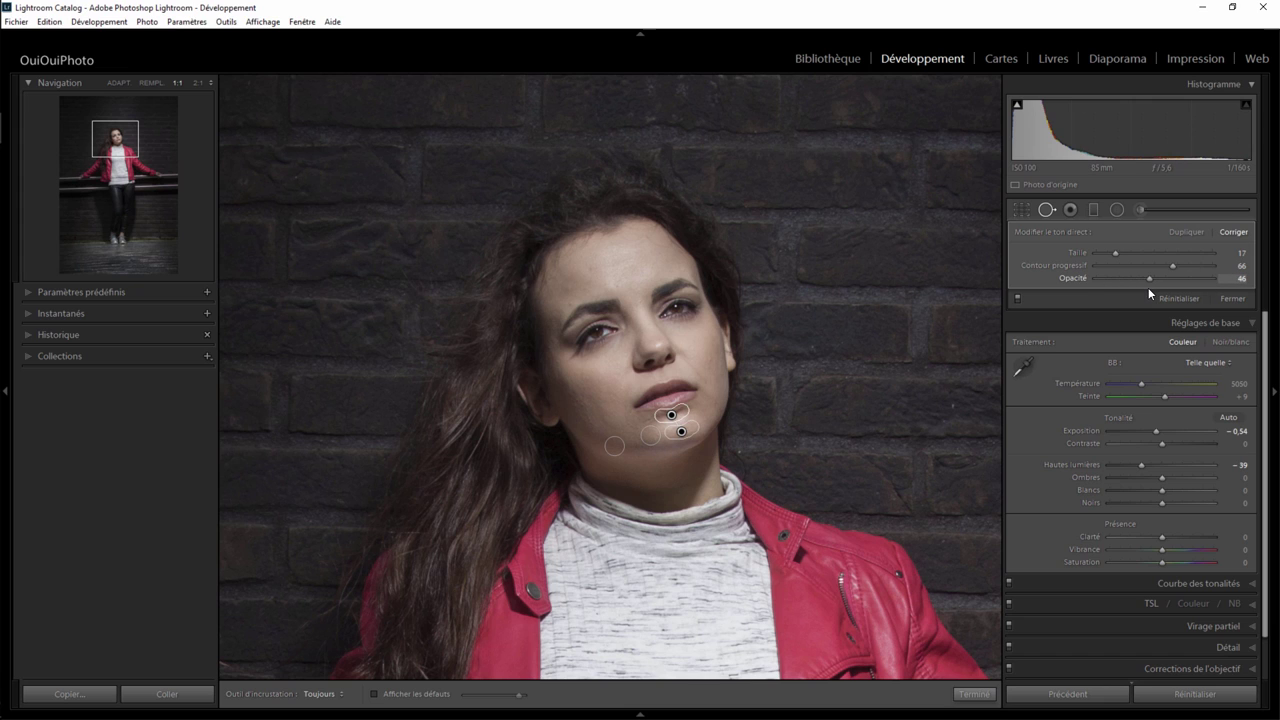
# Add an oval radial filter around her head: highlights 0, temperature −10, feather 39.
pyautogui.click(973, 694)
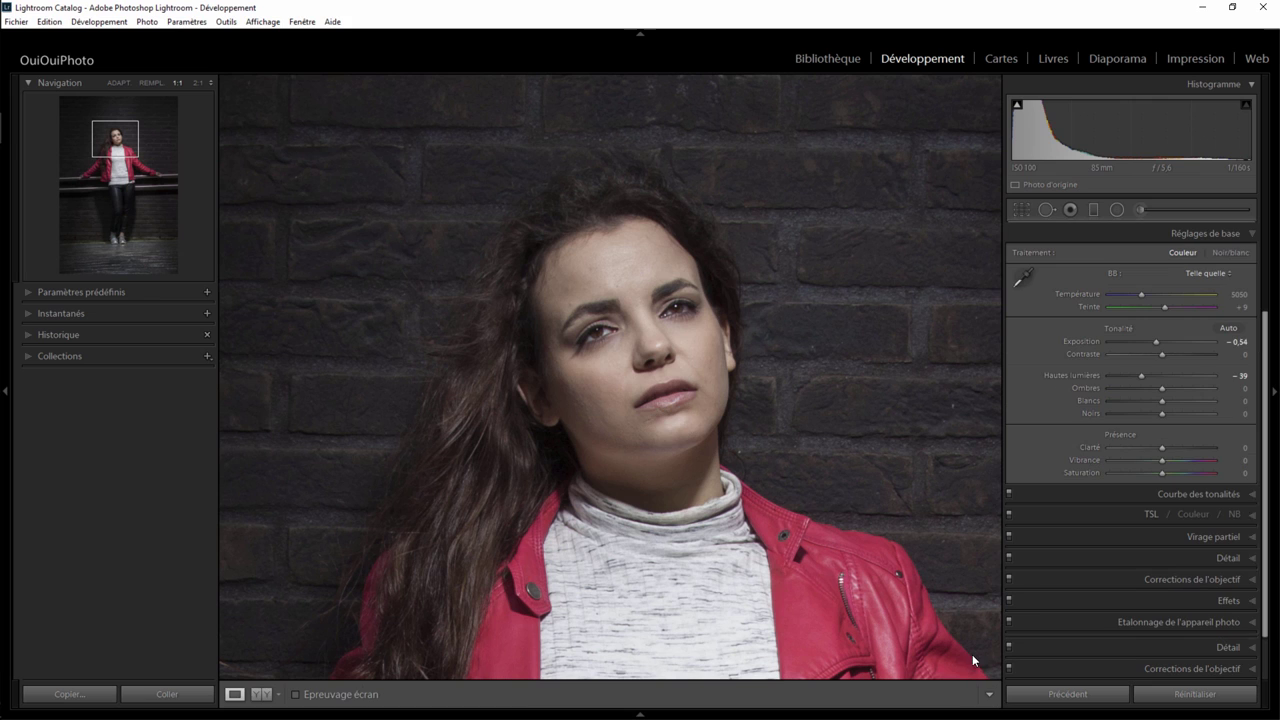
pyautogui.click(672, 416)
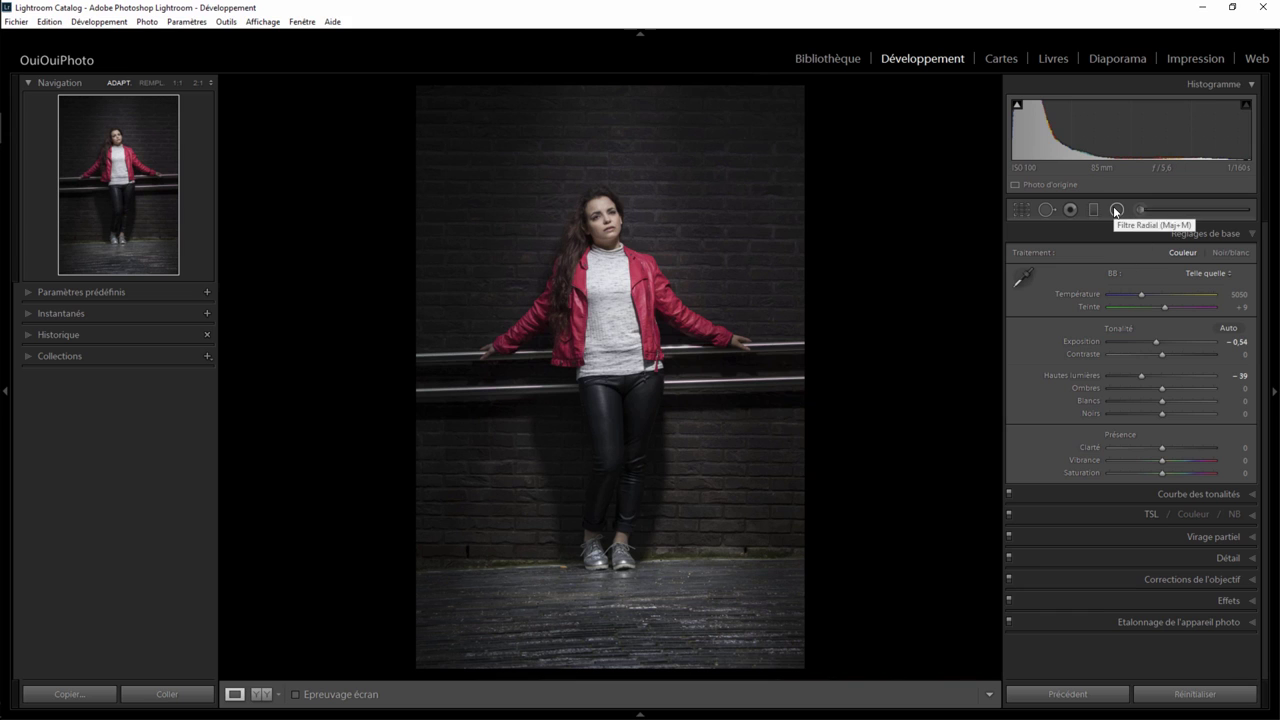
pyautogui.click(1117, 209)
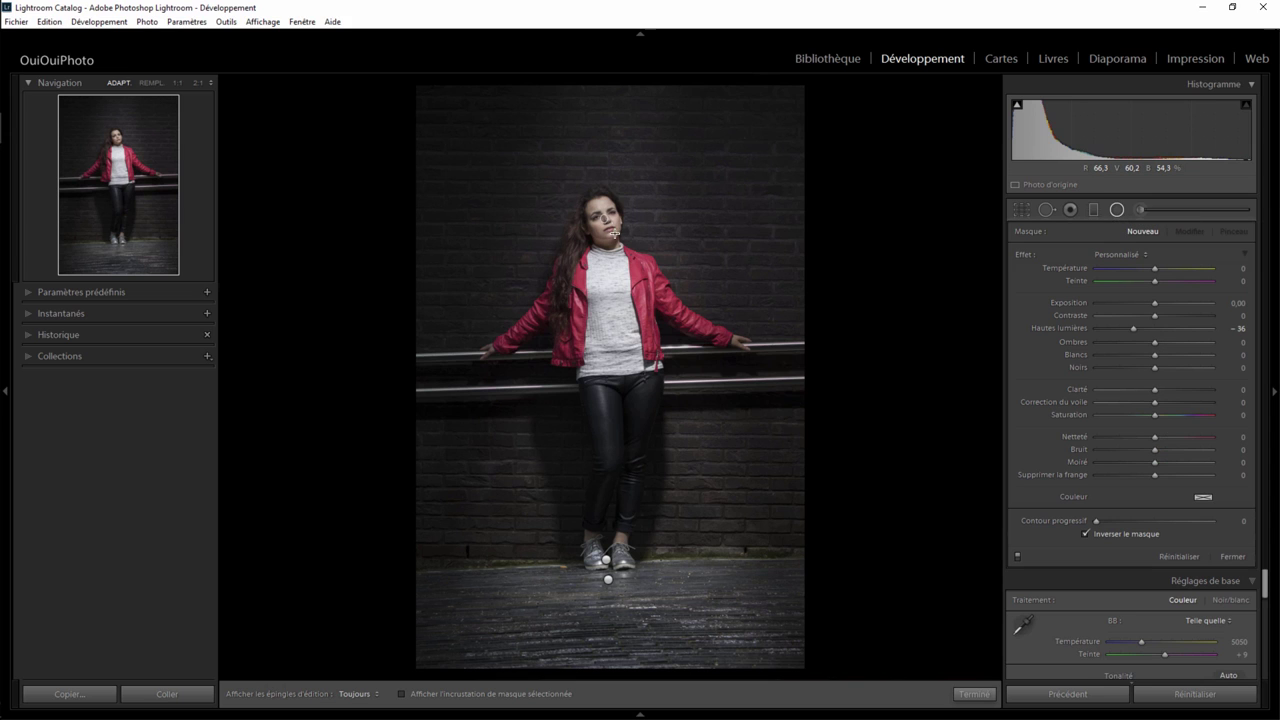
pyautogui.moveTo(615, 233); pyautogui.dragTo(637, 262)
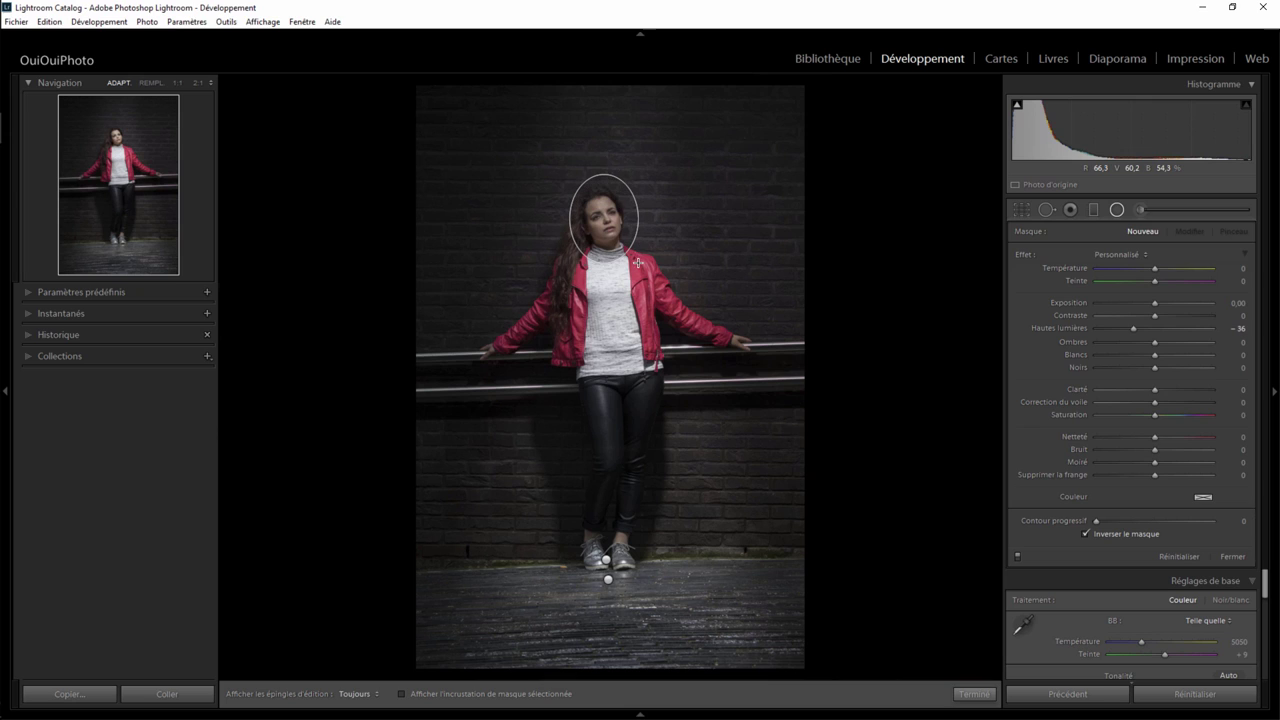
pyautogui.doubleClick(1134, 327)
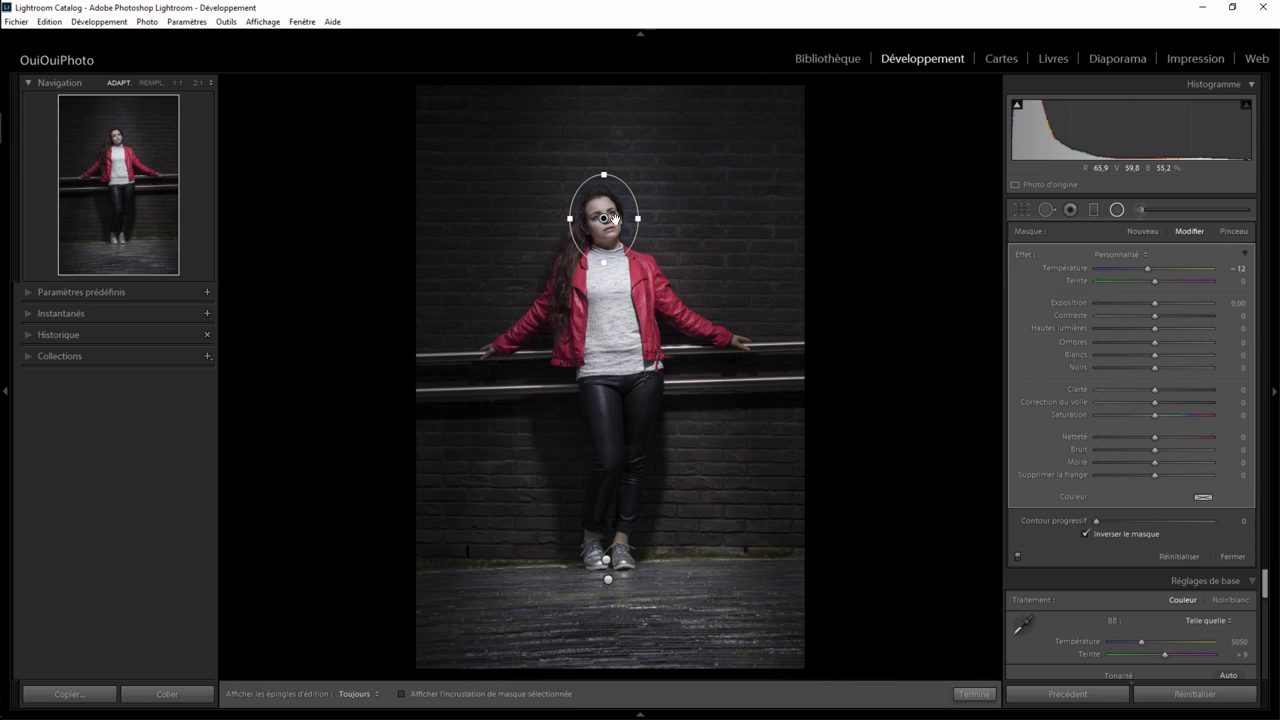
pyautogui.moveTo(605, 221); pyautogui.dragTo(606, 224)
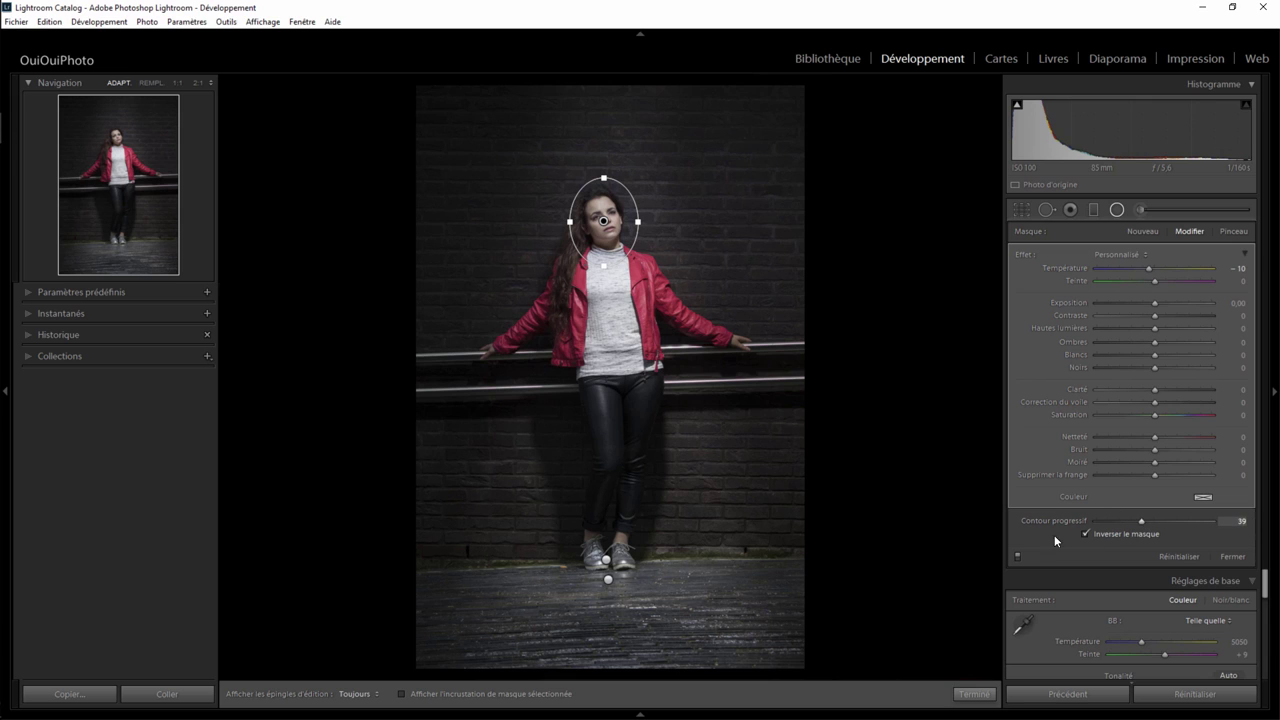
pyautogui.click(975, 693)
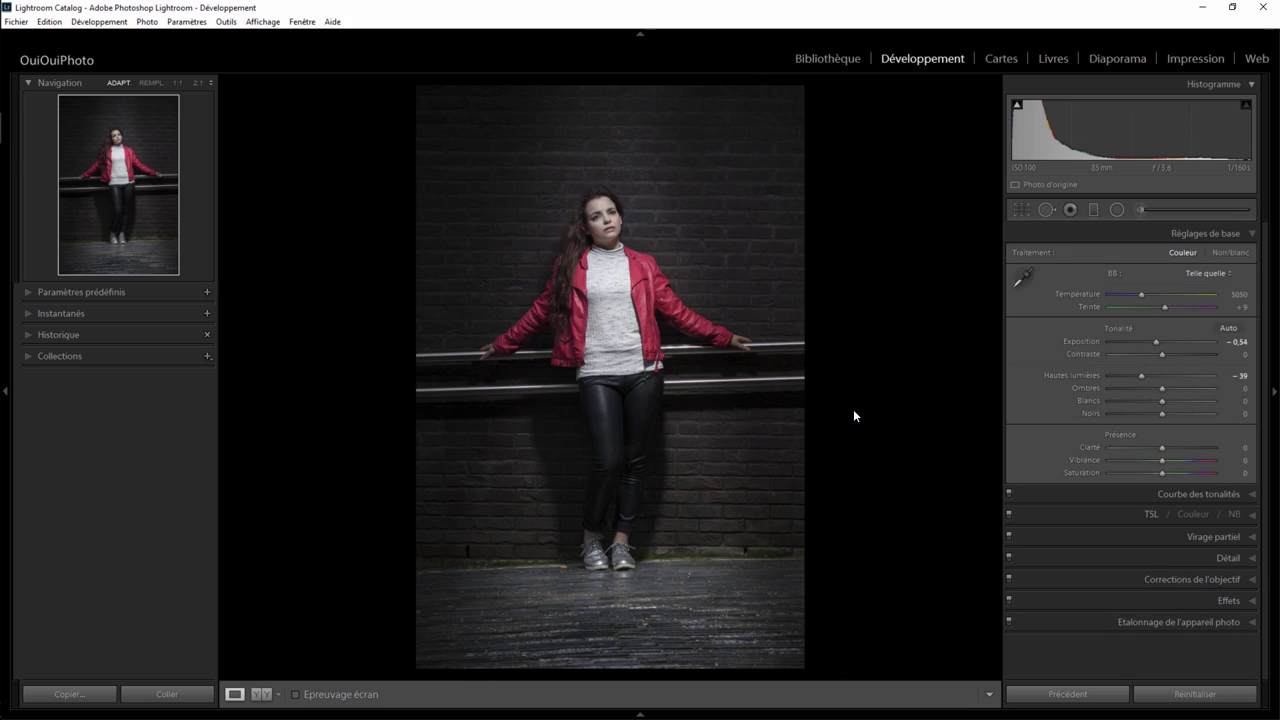
# Tighten the crop from the bottom-left corner, then start an adjustment brush with highlights at 0.
pyautogui.click(1020, 209)
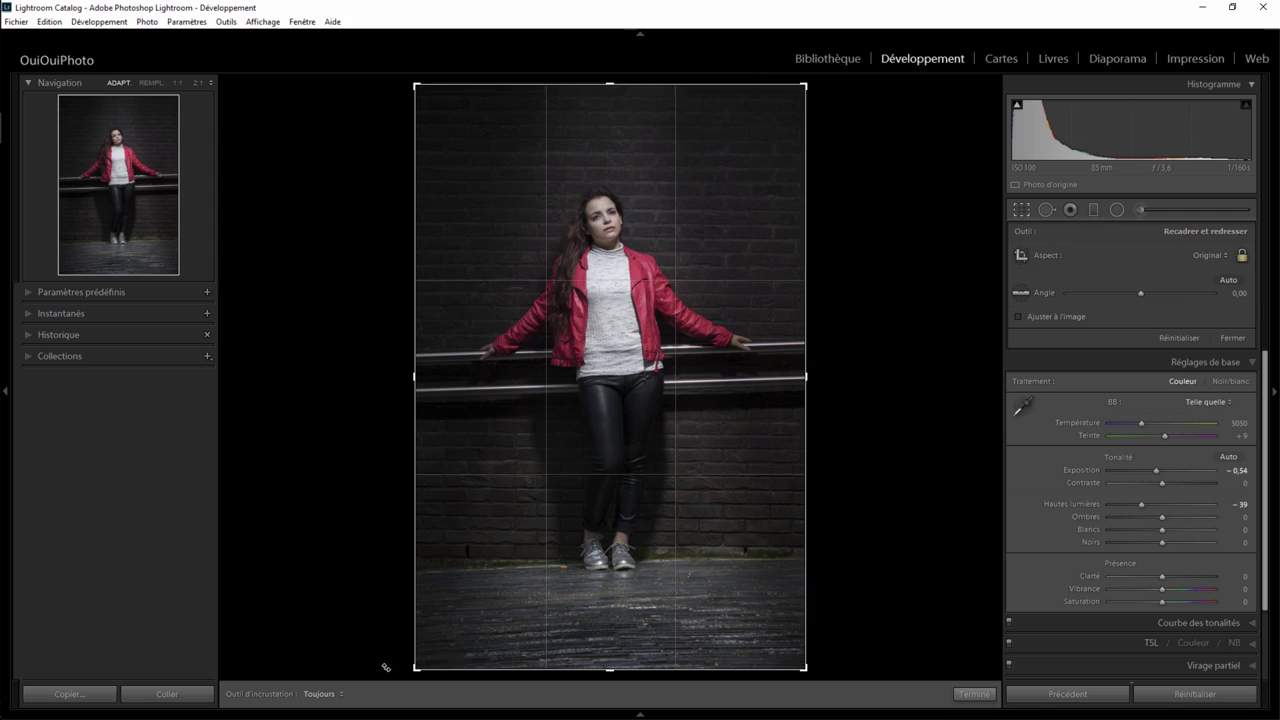
pyautogui.moveTo(415, 669); pyautogui.dragTo(435, 658)
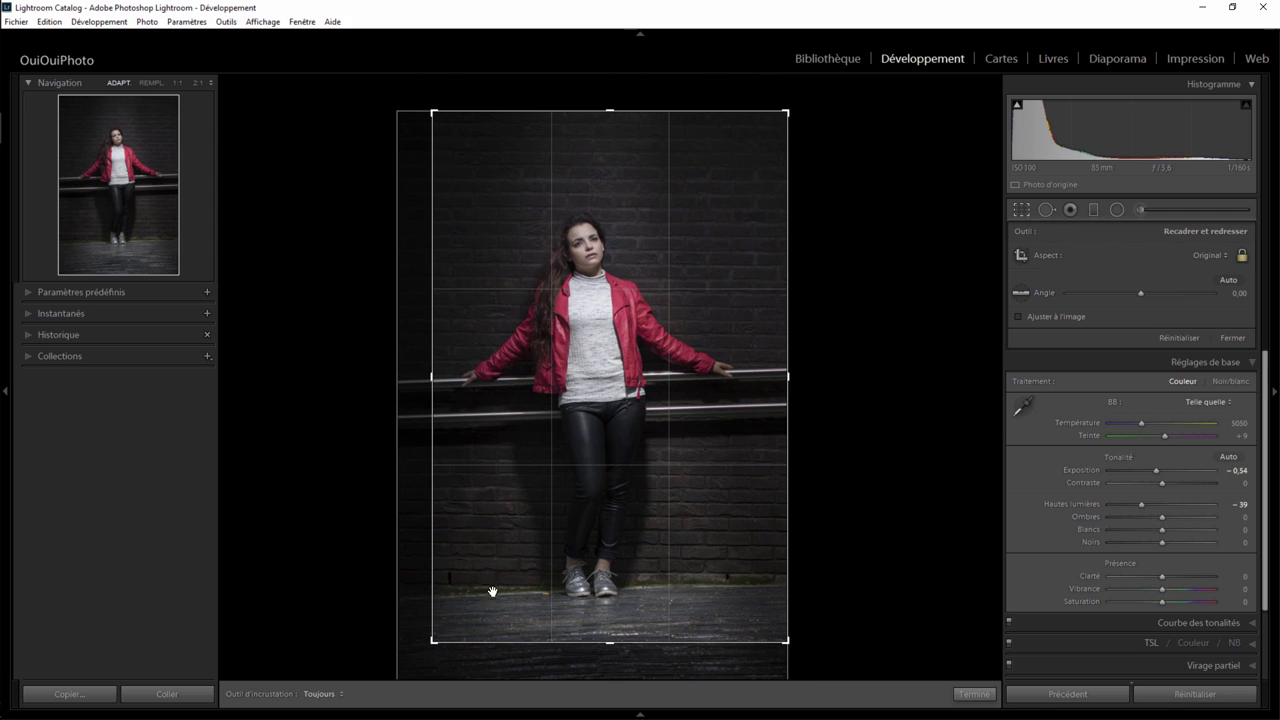
pyautogui.moveTo(616, 346)
pyautogui.mouseDown()
pyautogui.moveTo(634, 306)
pyautogui.moveTo(627, 323)
pyautogui.mouseUp()
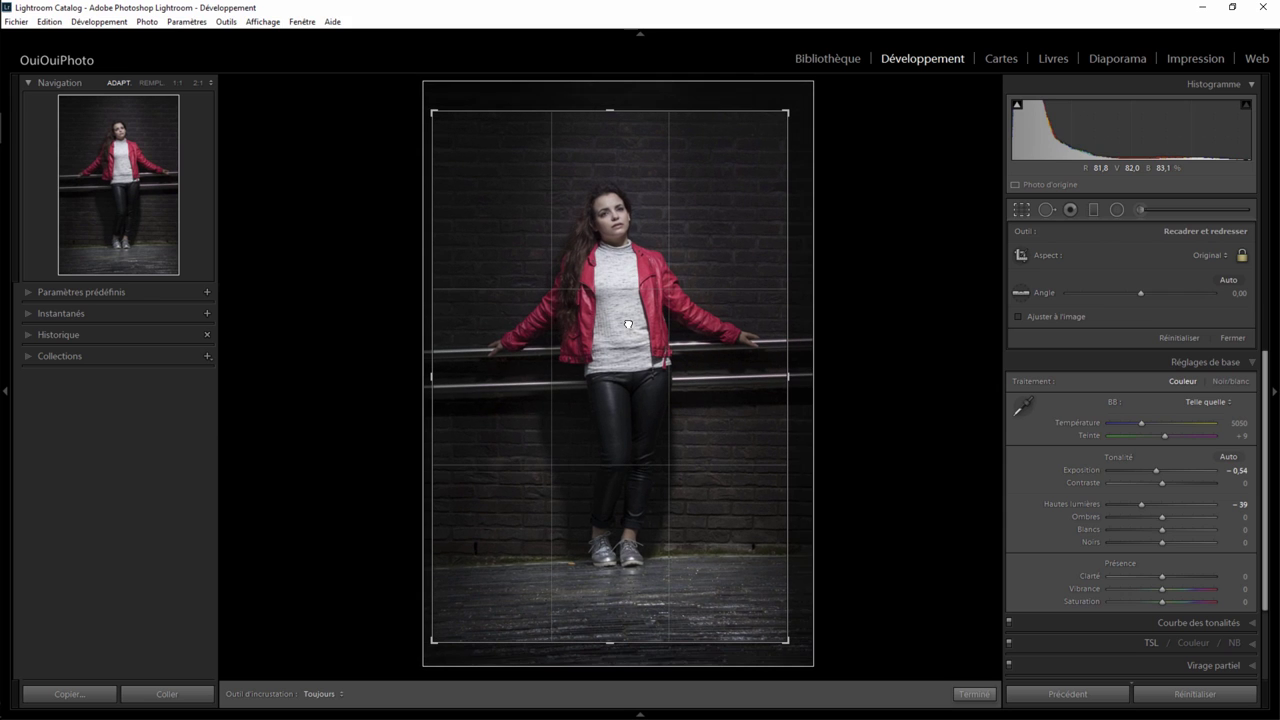
pyautogui.click(987, 690)
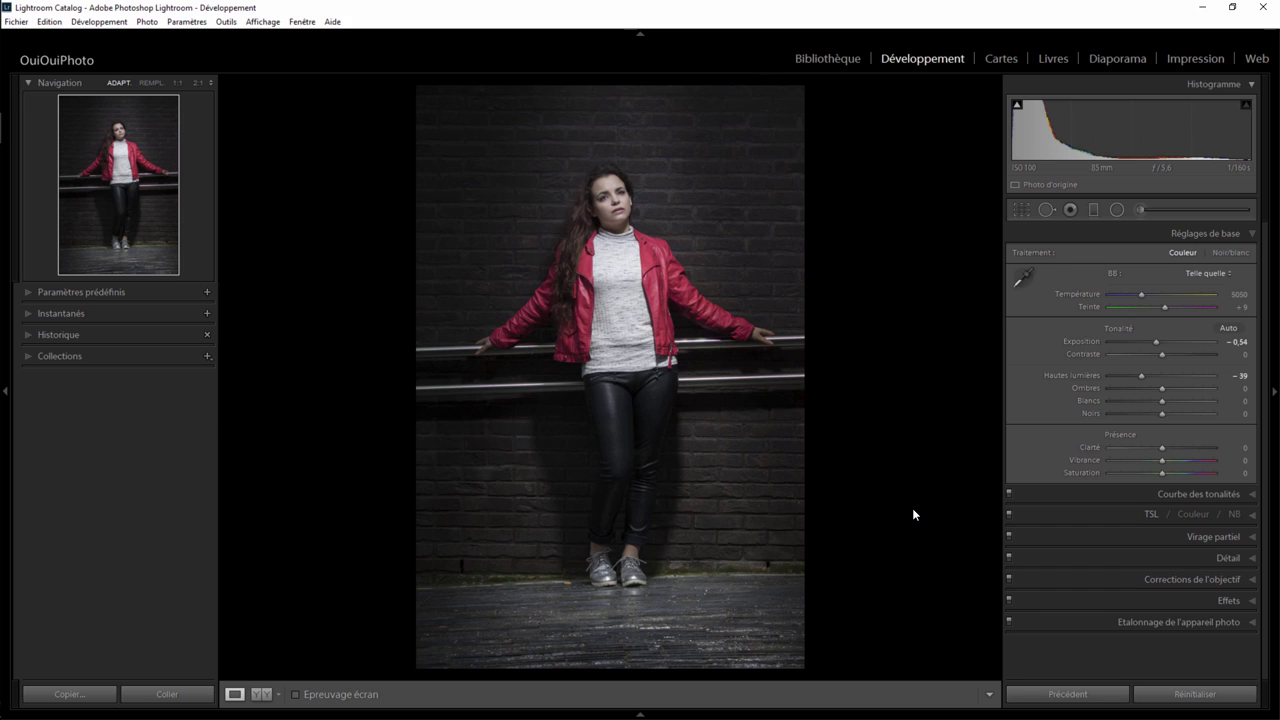
pyautogui.click(1022, 209)
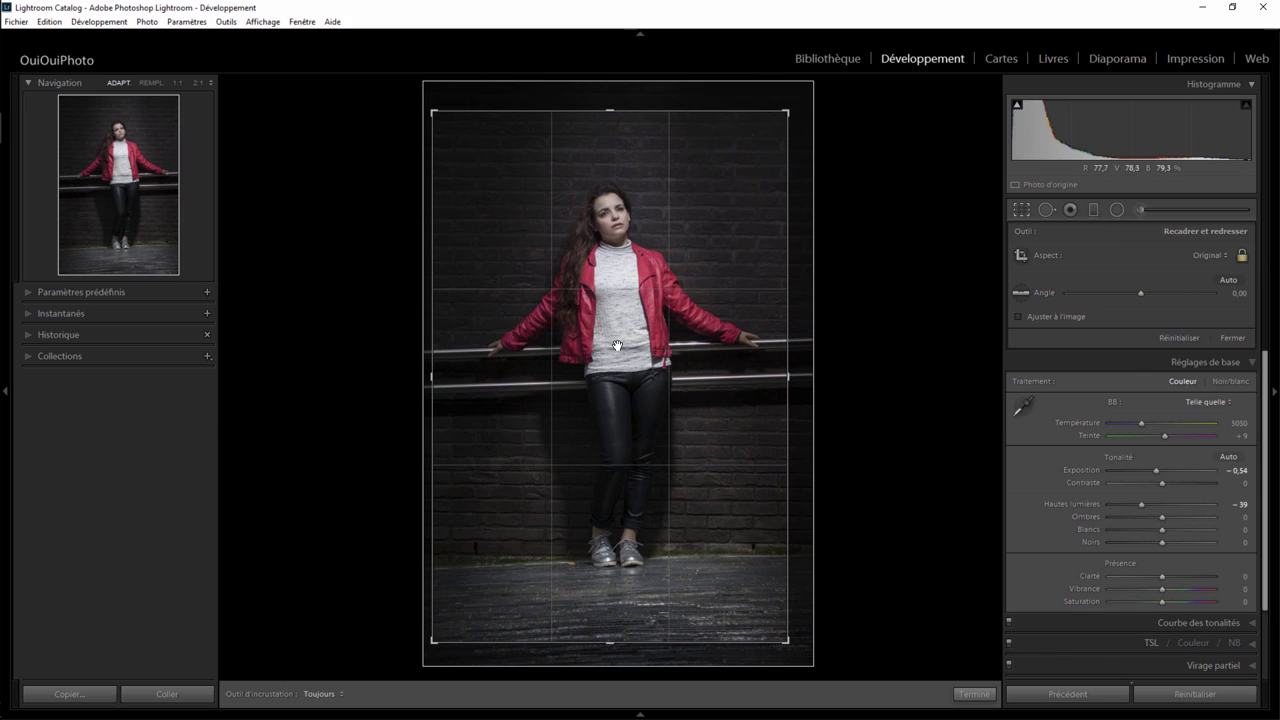
pyautogui.click(973, 693)
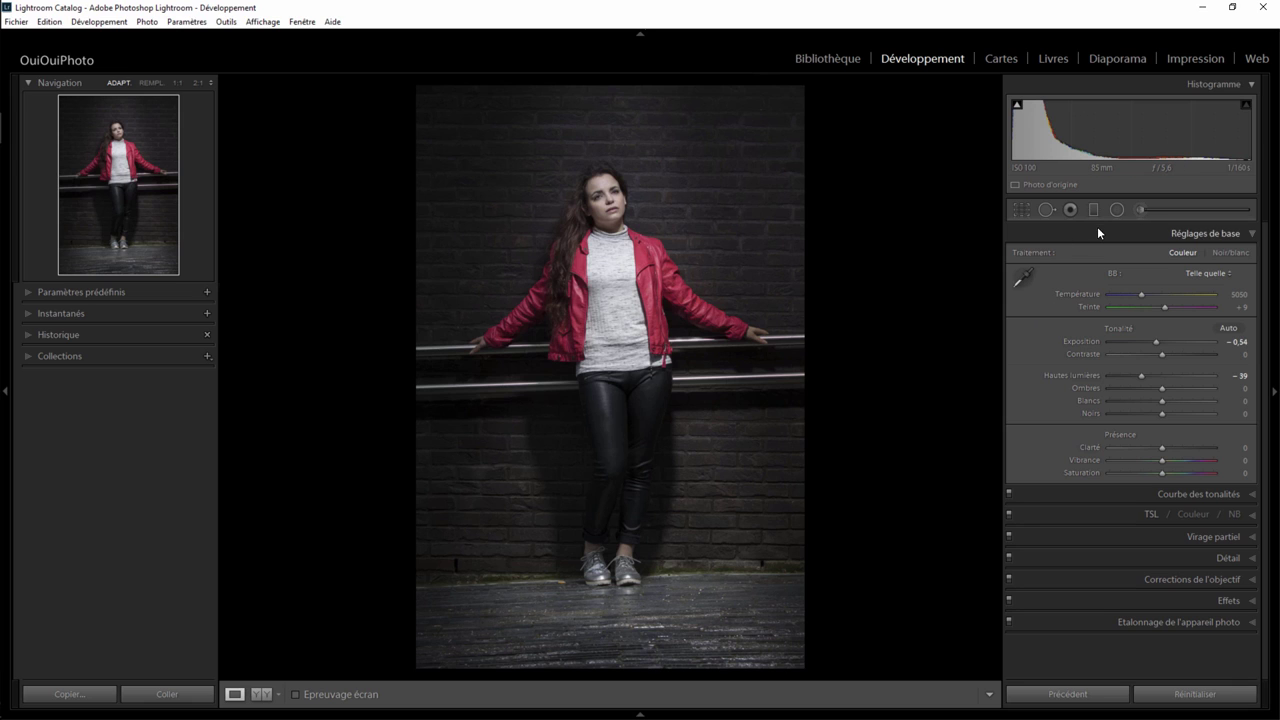
pyautogui.click(1139, 208)
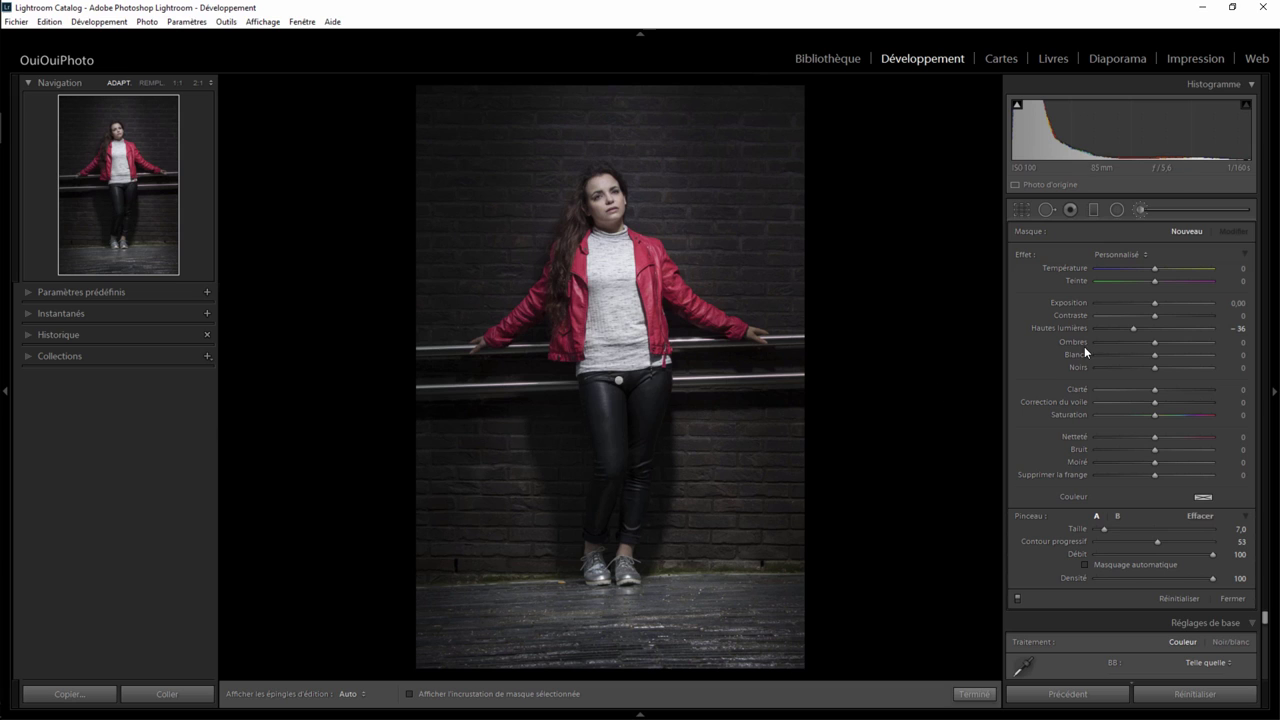
pyautogui.doubleClick(1133, 325)
# Brush a mask on the wall left of her legs and raise its shadows to +36.
pyautogui.press('h')
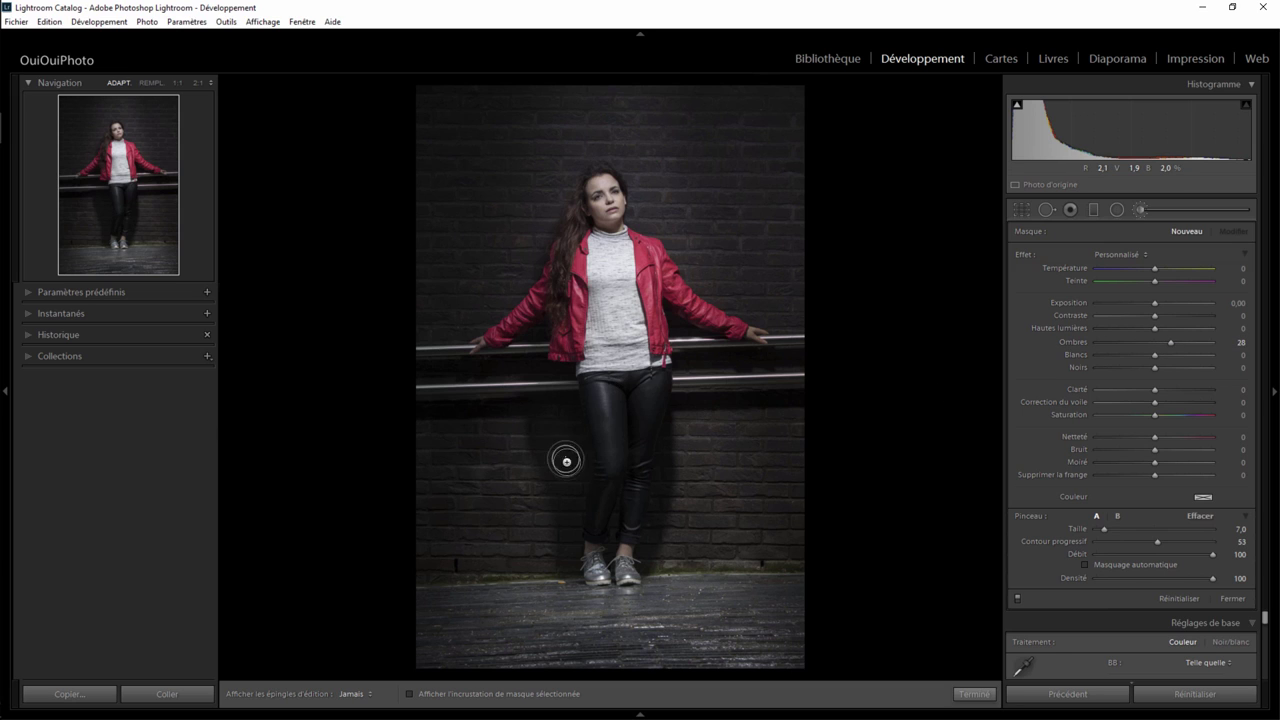
pyautogui.moveTo(549, 462); pyautogui.dragTo(543, 406)
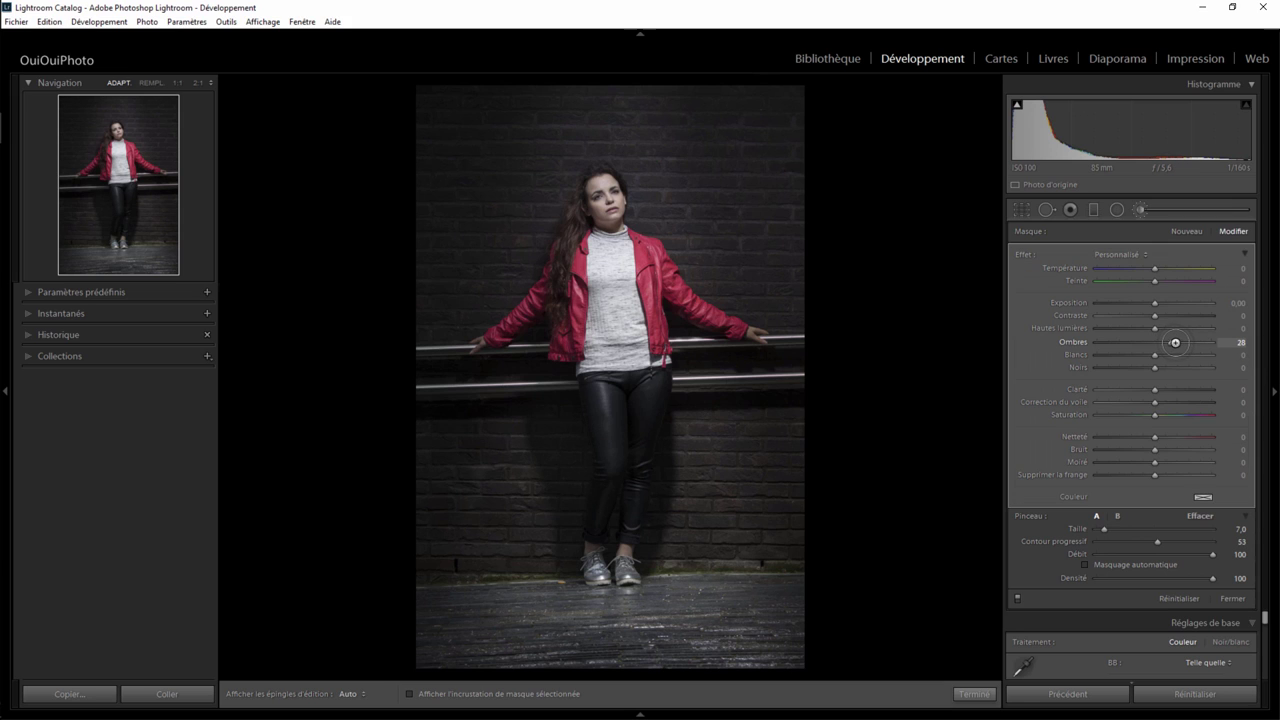
pyautogui.moveTo(1175, 342); pyautogui.dragTo(1239, 333)
pyautogui.moveTo(1147, 343)
pyautogui.mouseDown()
pyautogui.moveTo(1094, 348)
pyautogui.moveTo(1183, 345)
pyautogui.mouseUp()
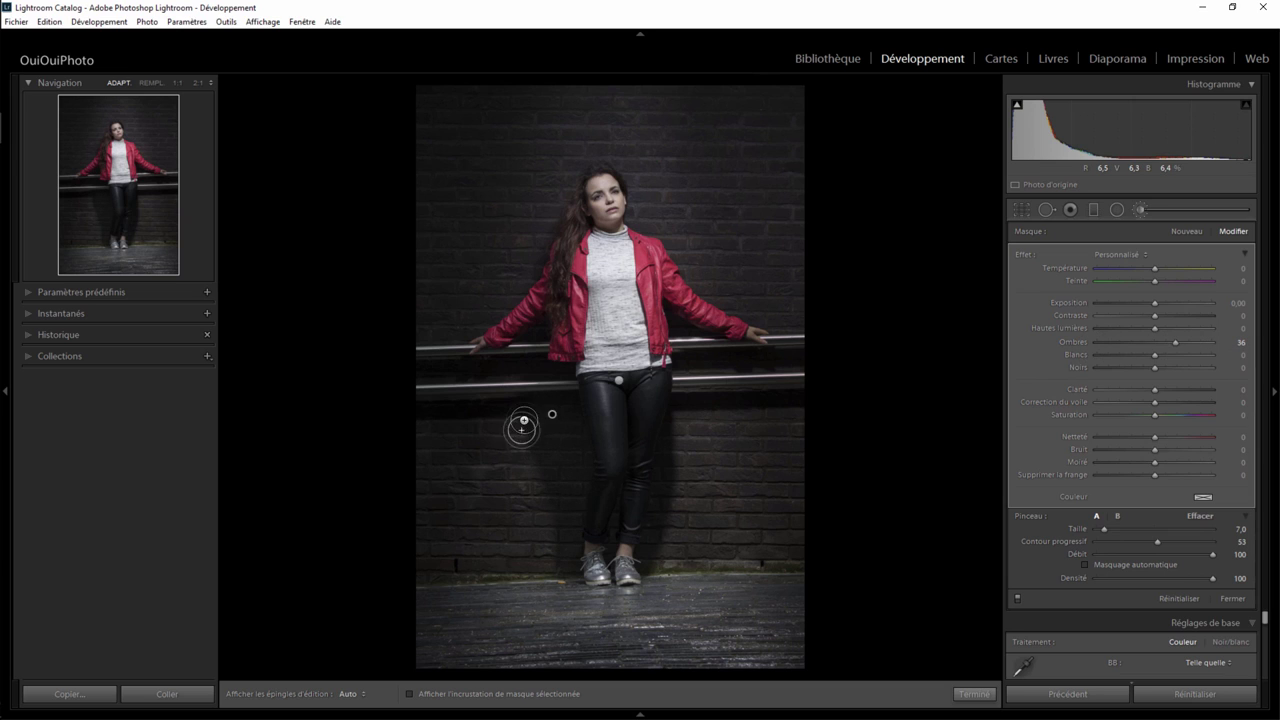
pyautogui.press('h')
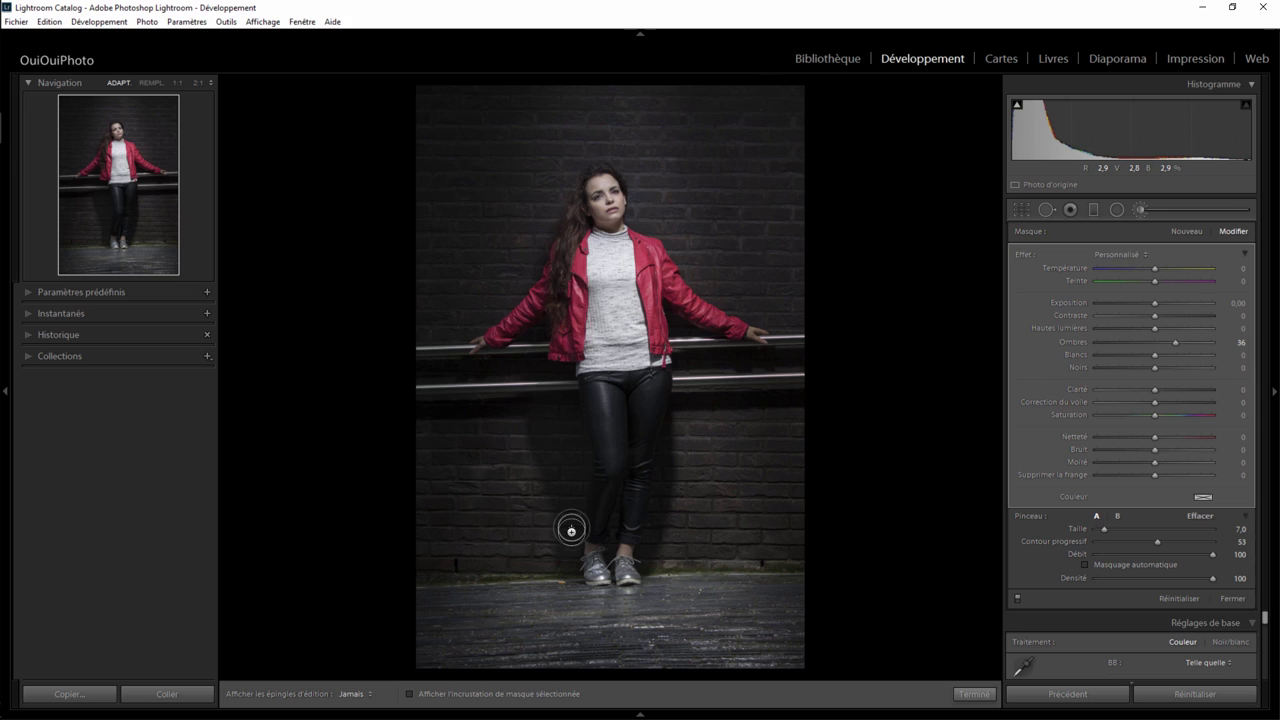
pyautogui.press('h')
pyautogui.click(972, 694)
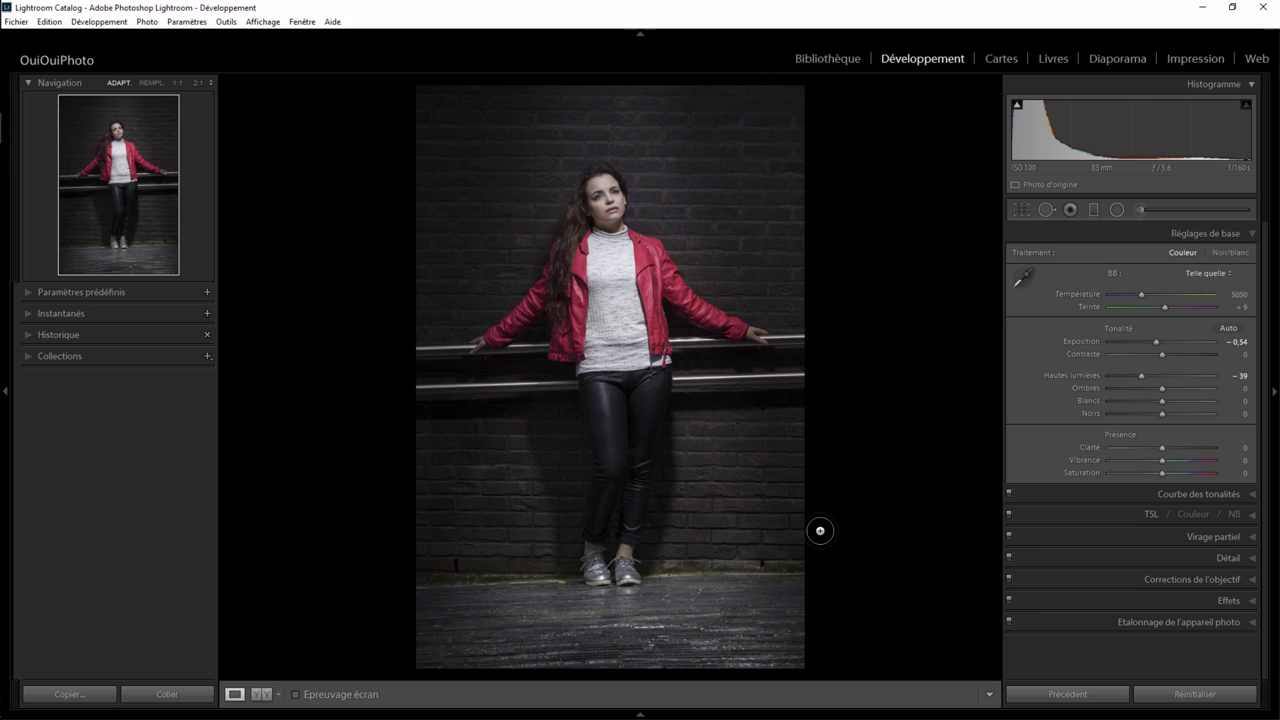
# Nudge the photo slightly within the crop, then zoom to 1:1 on the woman's waist.
pyautogui.click(1021, 209)
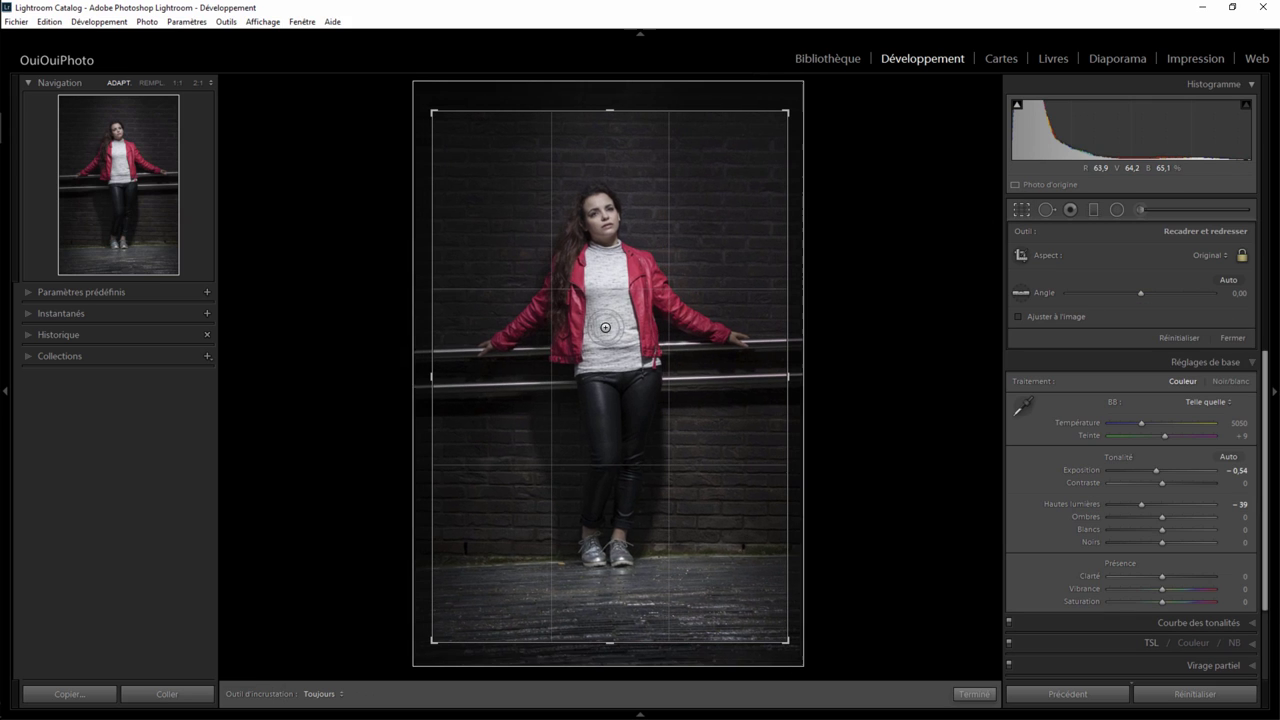
pyautogui.click(972, 694)
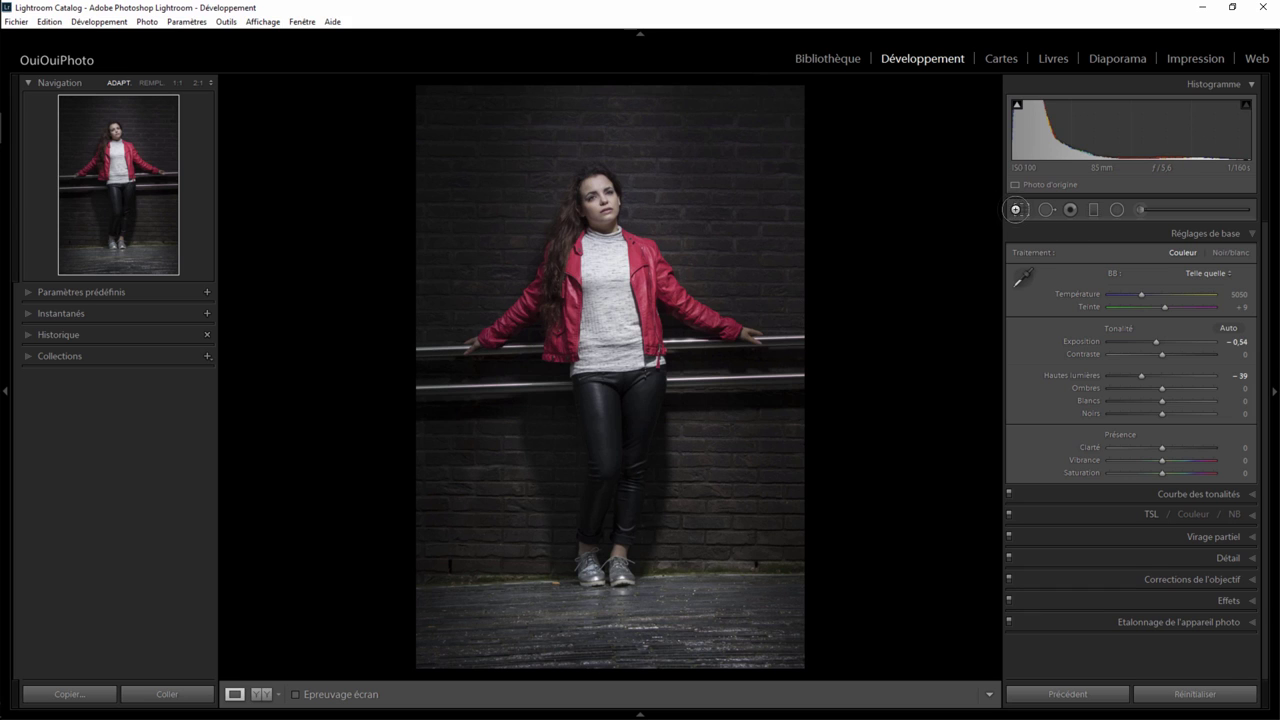
pyautogui.click(1016, 209)
pyautogui.moveTo(623, 335); pyautogui.dragTo(625, 335)
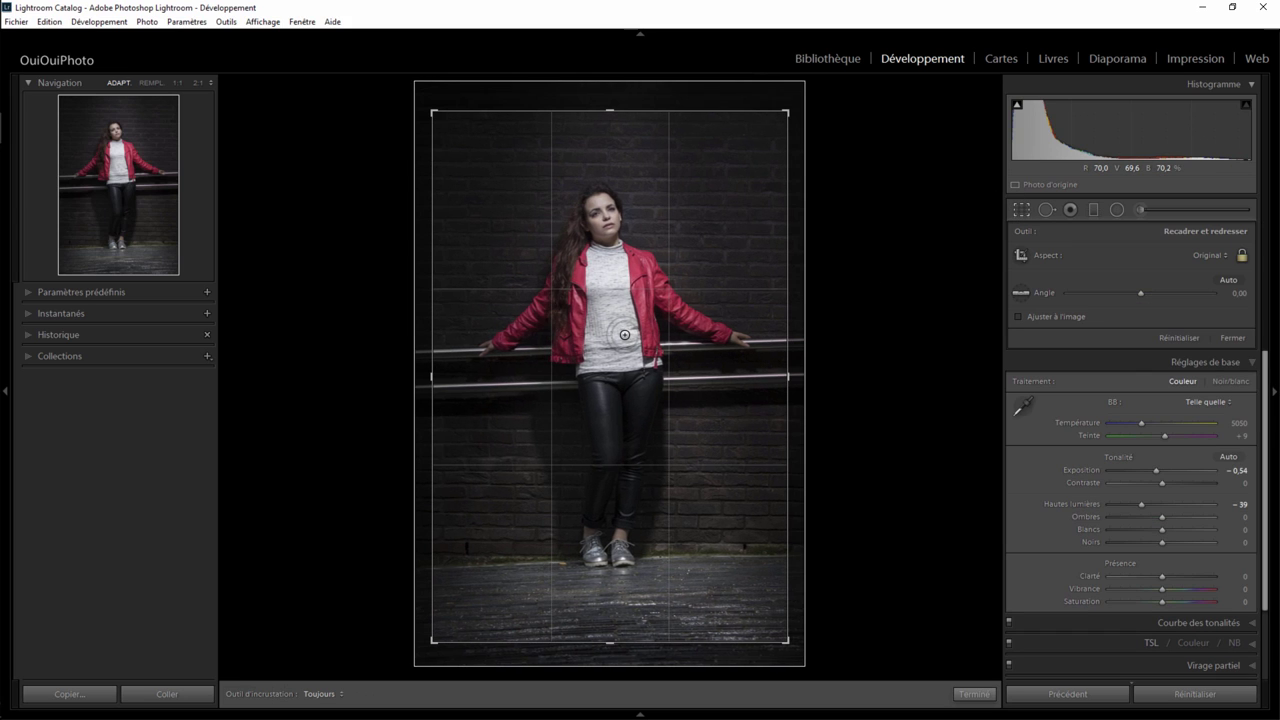
pyautogui.click(977, 691)
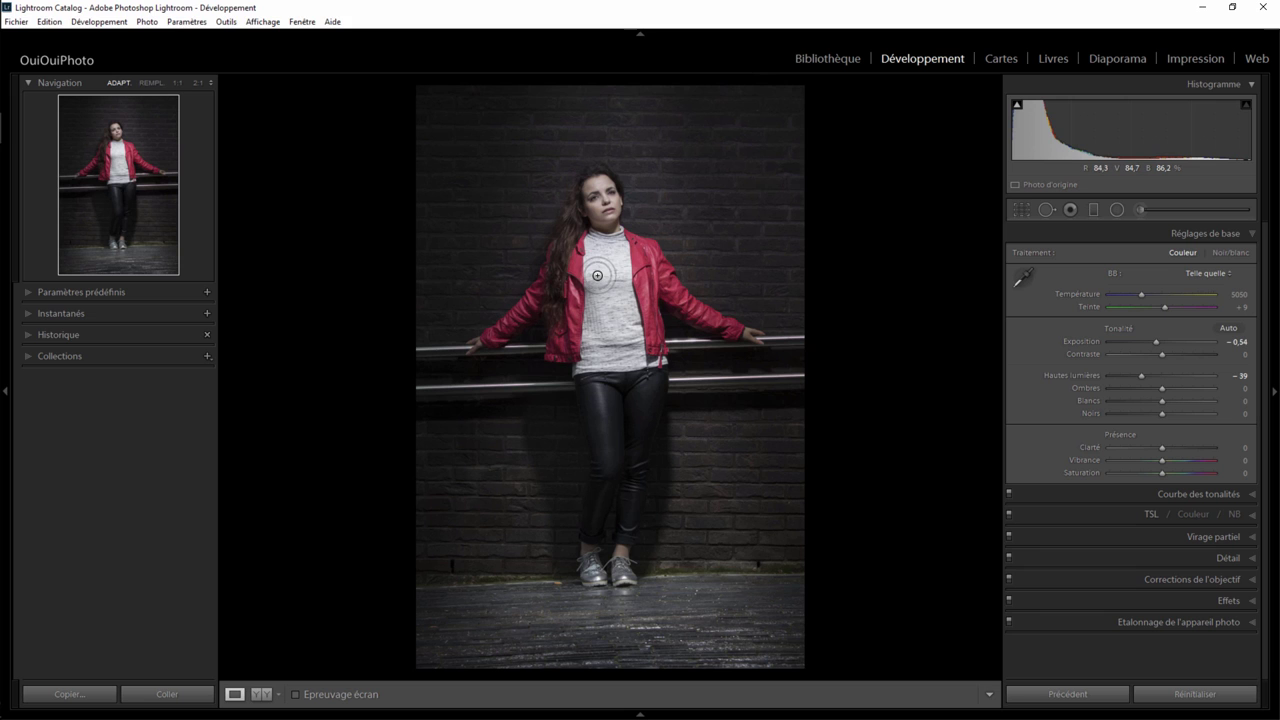
pyautogui.click(624, 335)
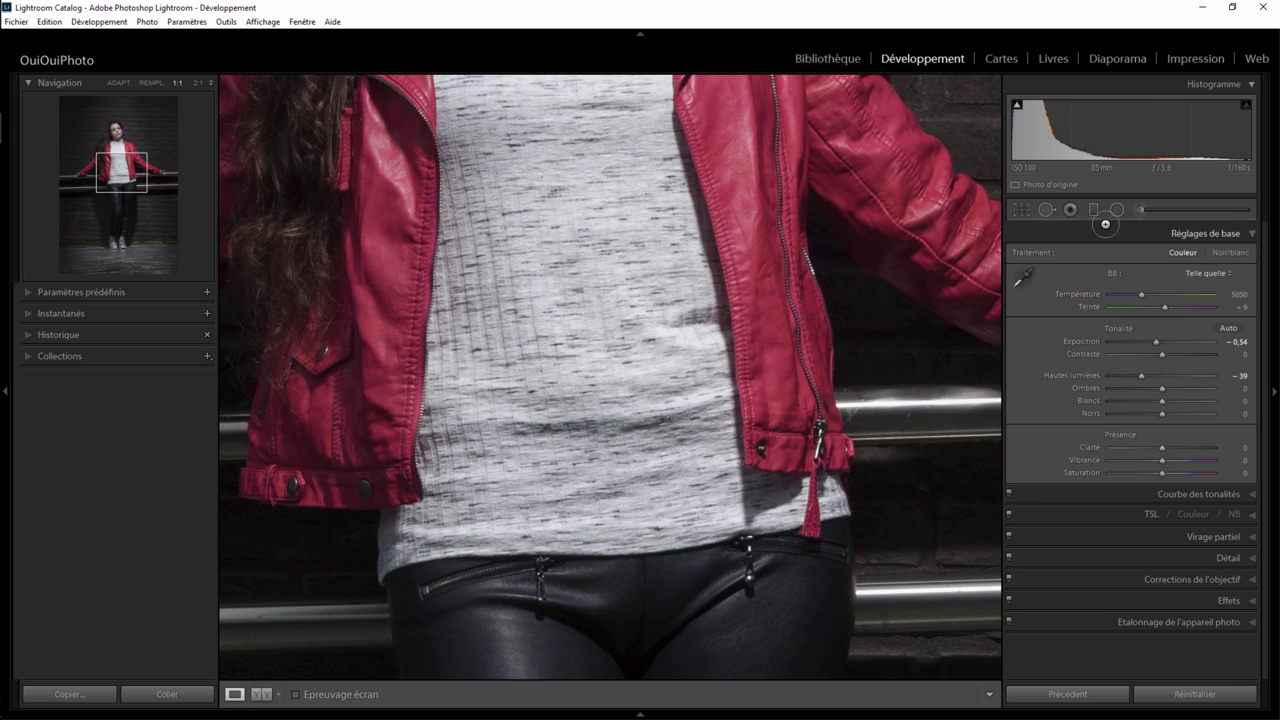
# Lift the shirt brush mask's shadows to +86, then close the brush and fit the photo.
pyautogui.click(1139, 209)
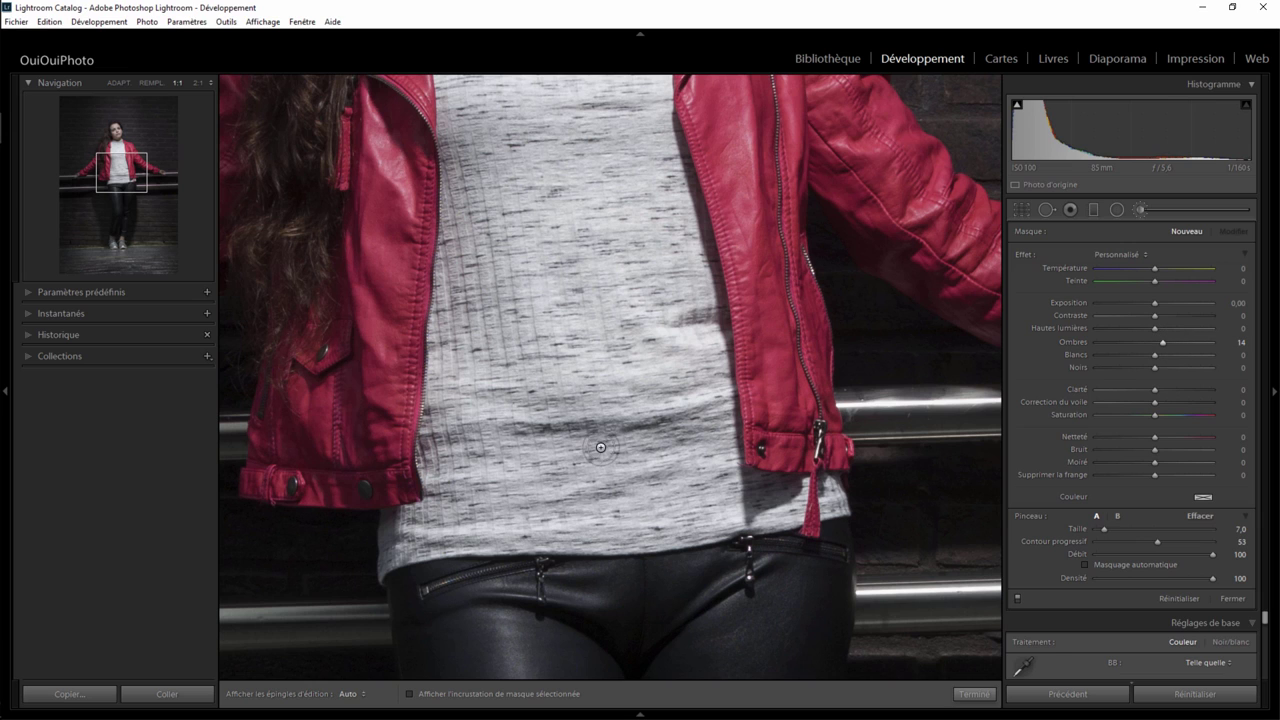
pyautogui.press('h')
pyautogui.click(654, 434)
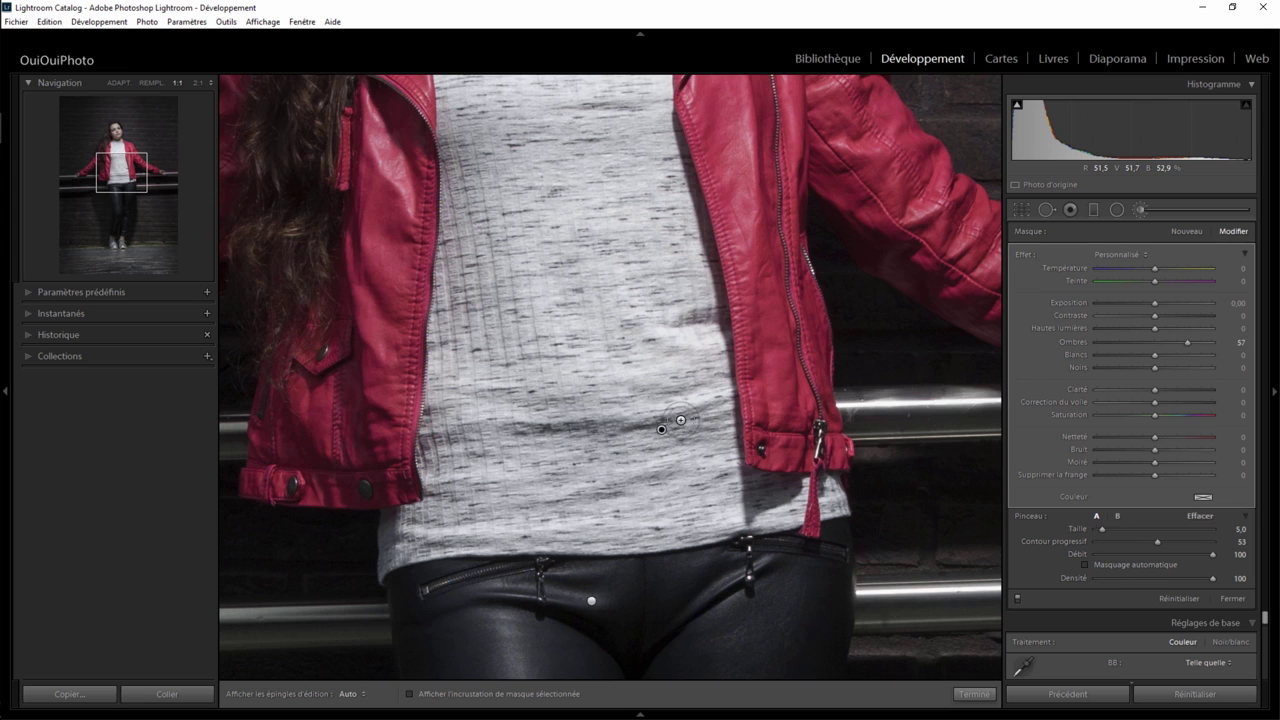
pyautogui.press('h')
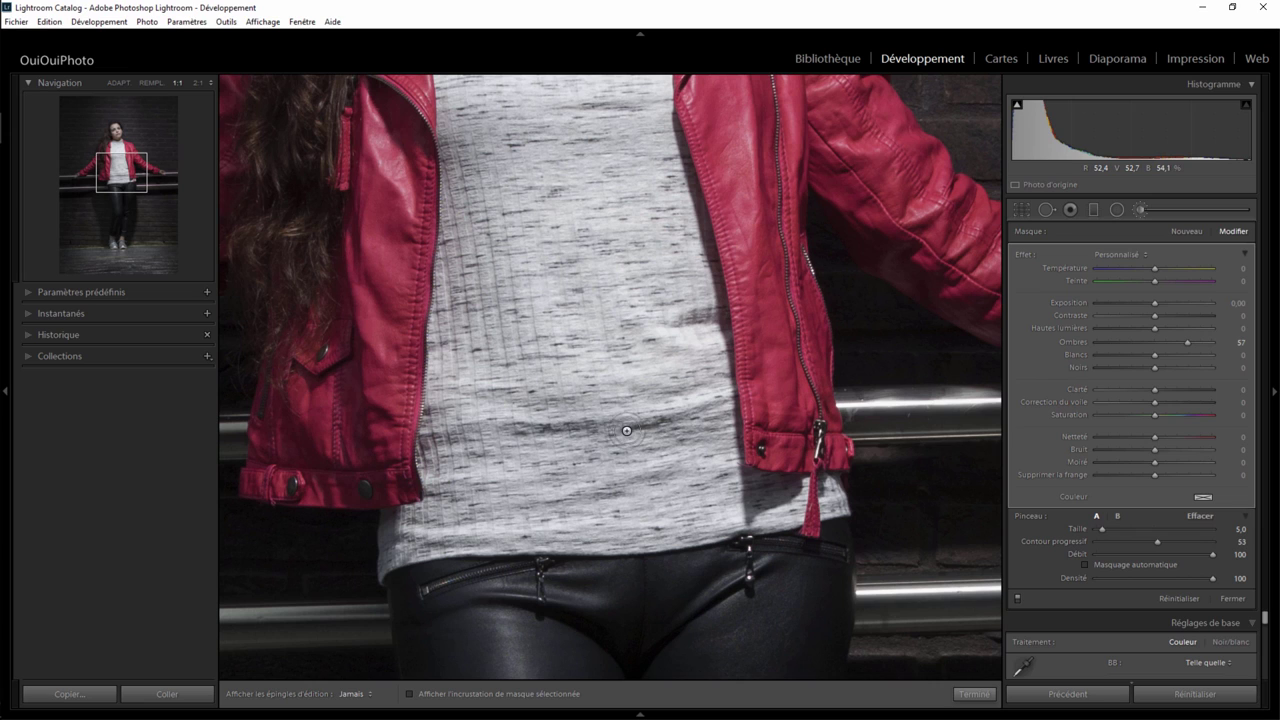
pyautogui.press('h')
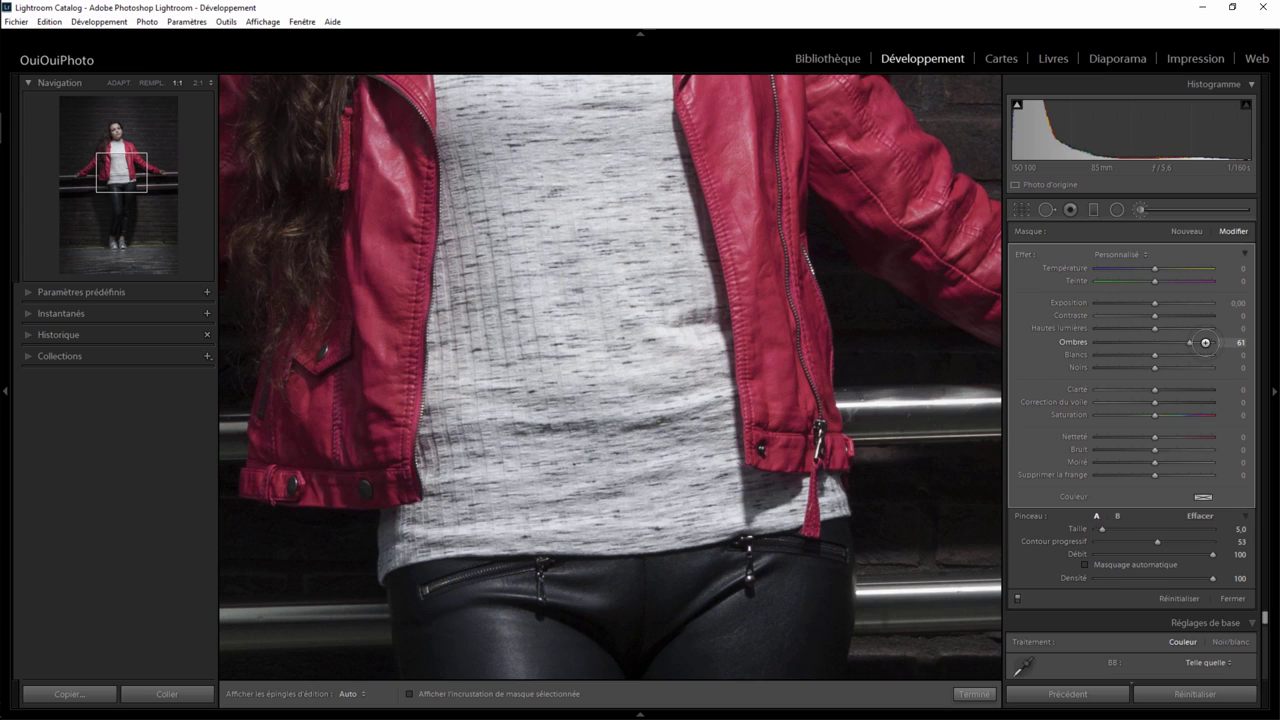
pyautogui.moveTo(1108, 352)
pyautogui.mouseDown()
pyautogui.moveTo(1084, 352)
pyautogui.moveTo(1203, 346)
pyautogui.mouseUp()
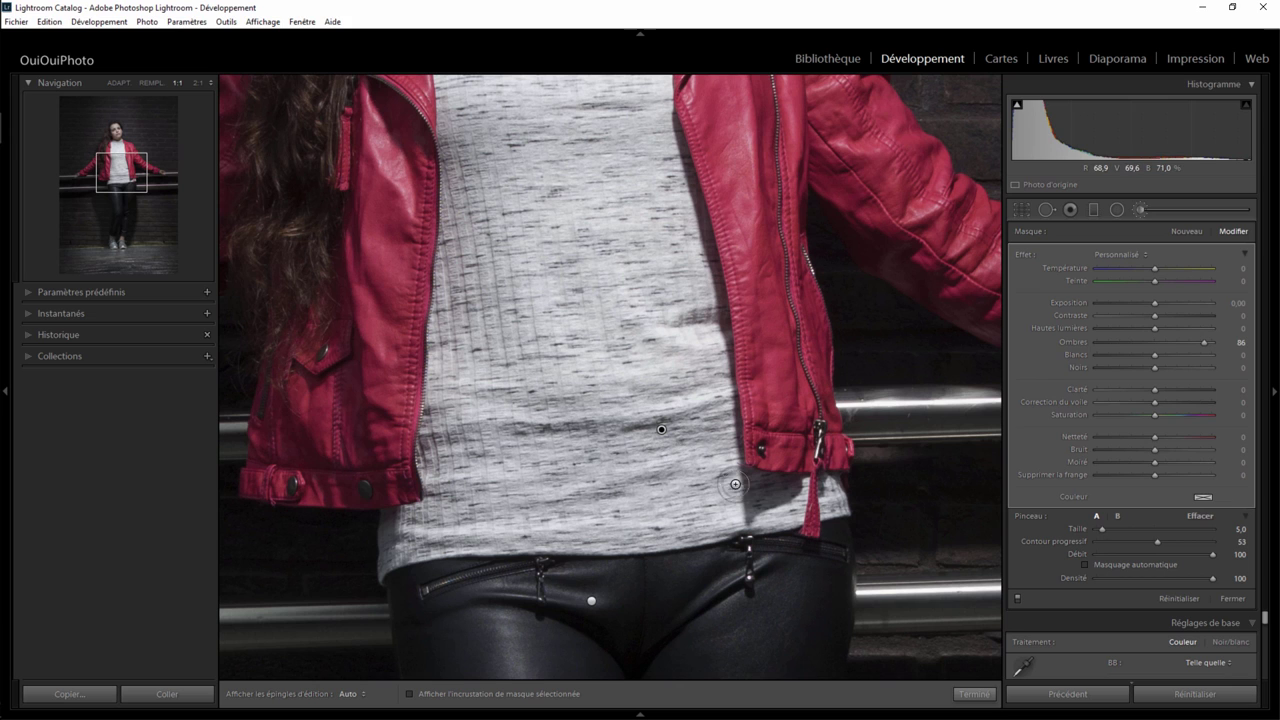
pyautogui.click(974, 693)
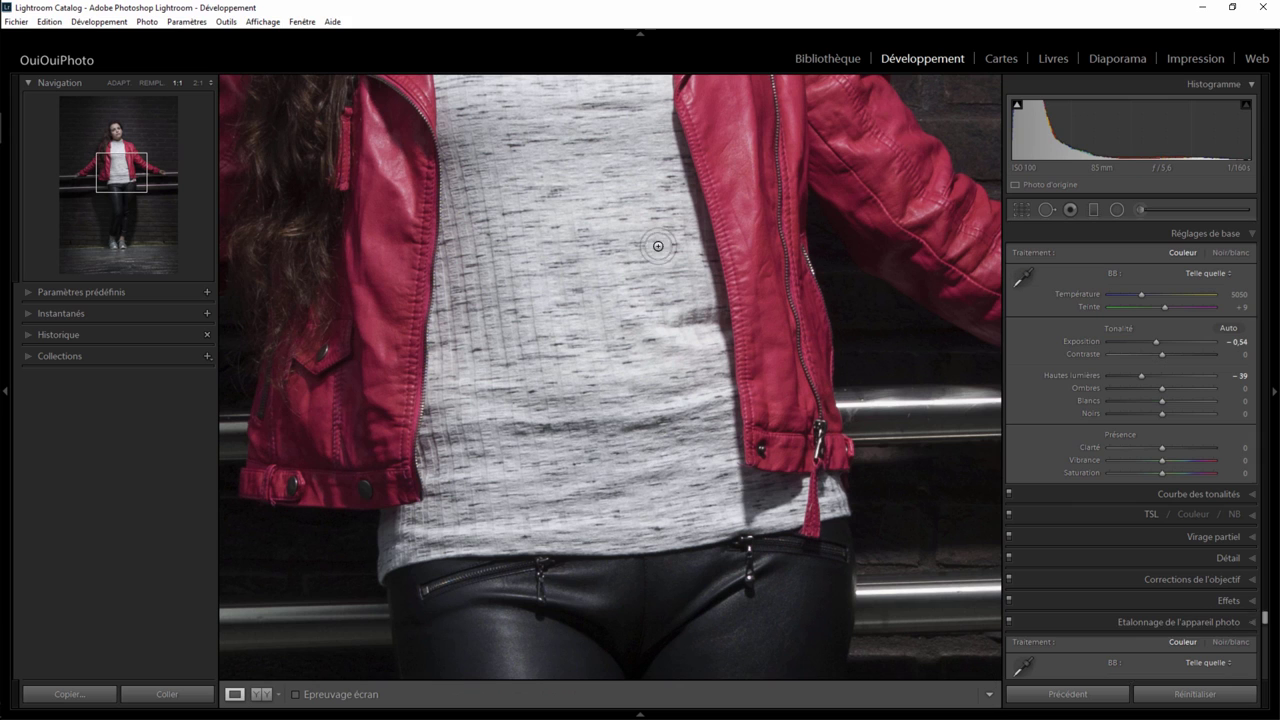
pyautogui.click(591, 198)
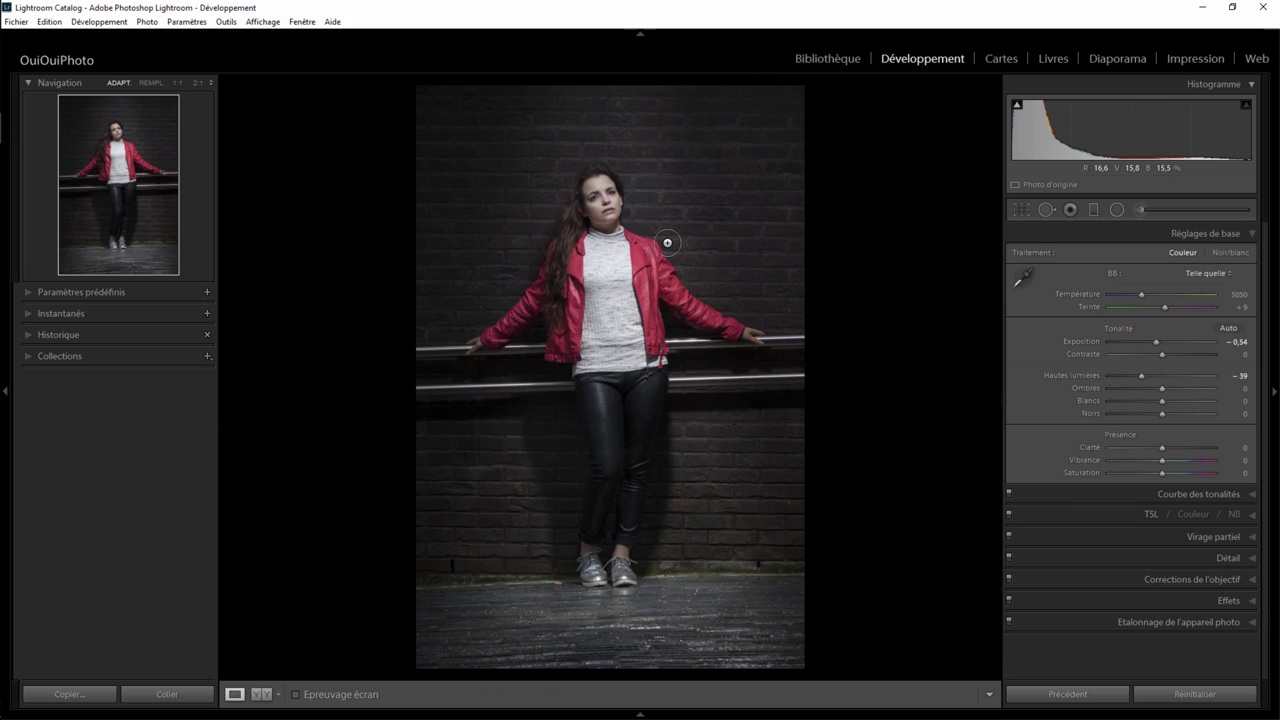
# Nudge the photo slightly within the crop and apply it.
pyautogui.click(1021, 209)
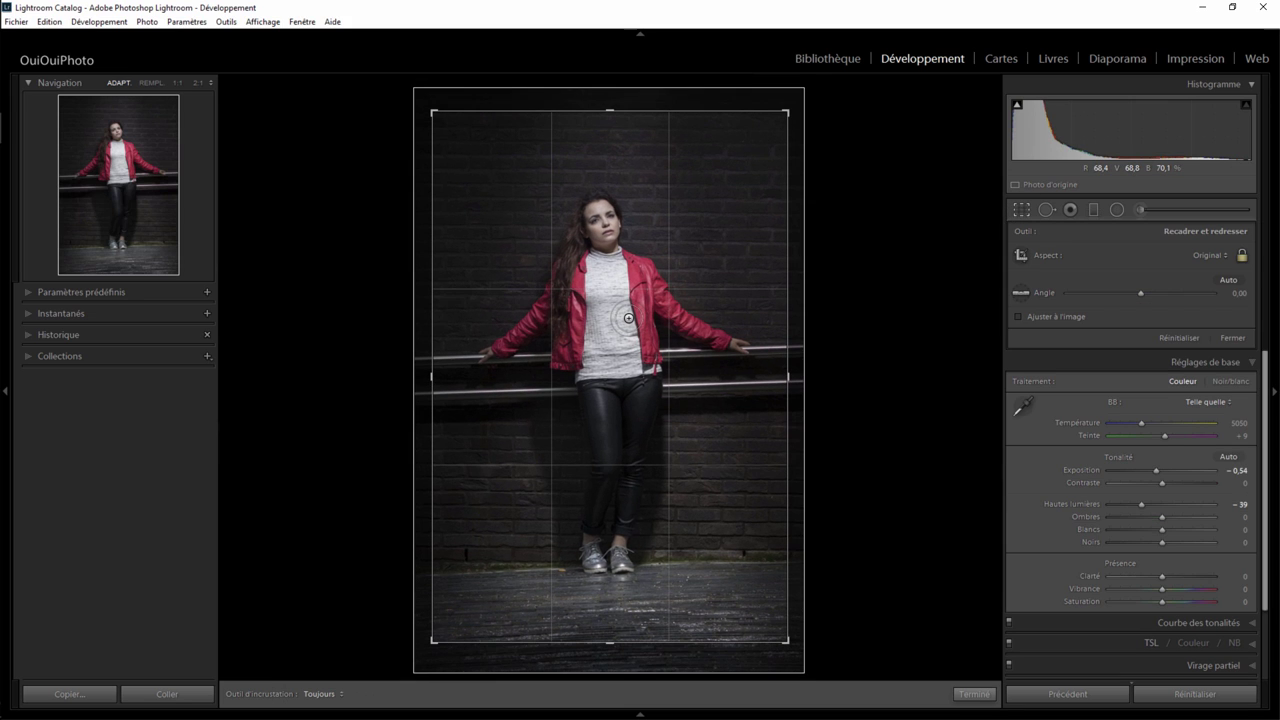
pyautogui.moveTo(628, 318); pyautogui.dragTo(629, 322)
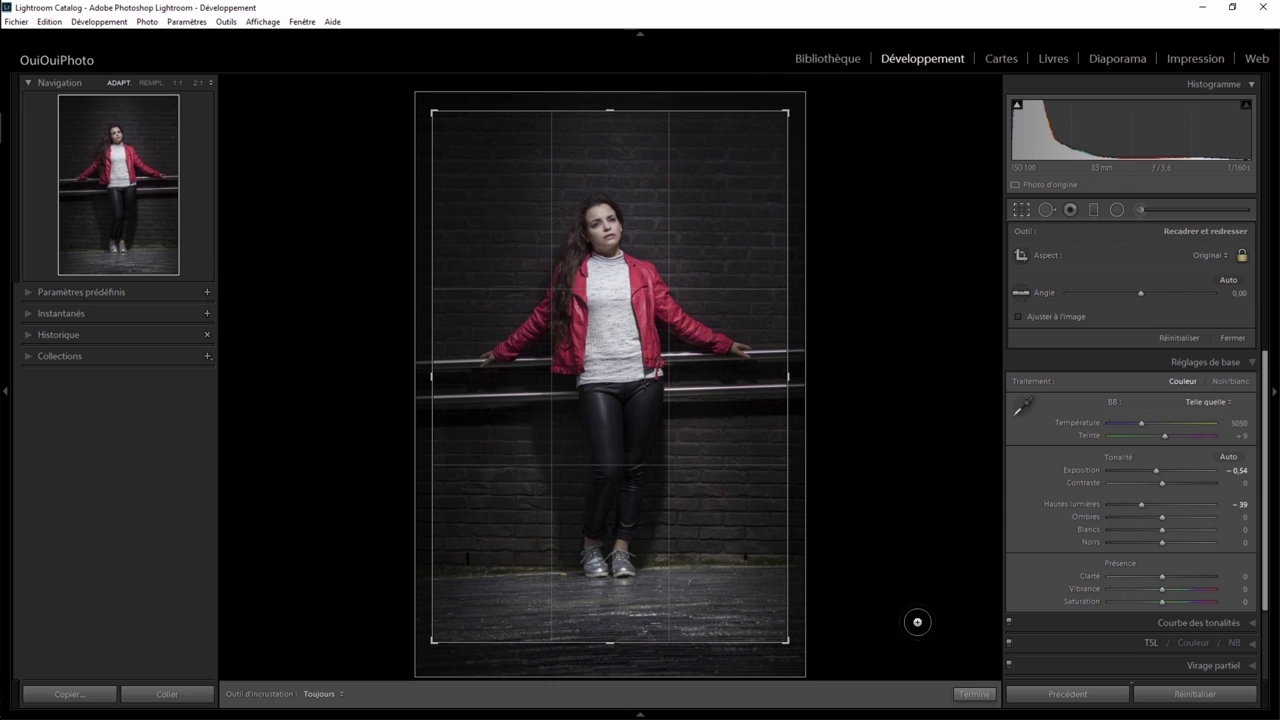
pyautogui.click(975, 694)
# Send a ProPhoto RVB copy of the photo to Analog Efex Pro 2.
pyautogui.rightClick(594, 295)
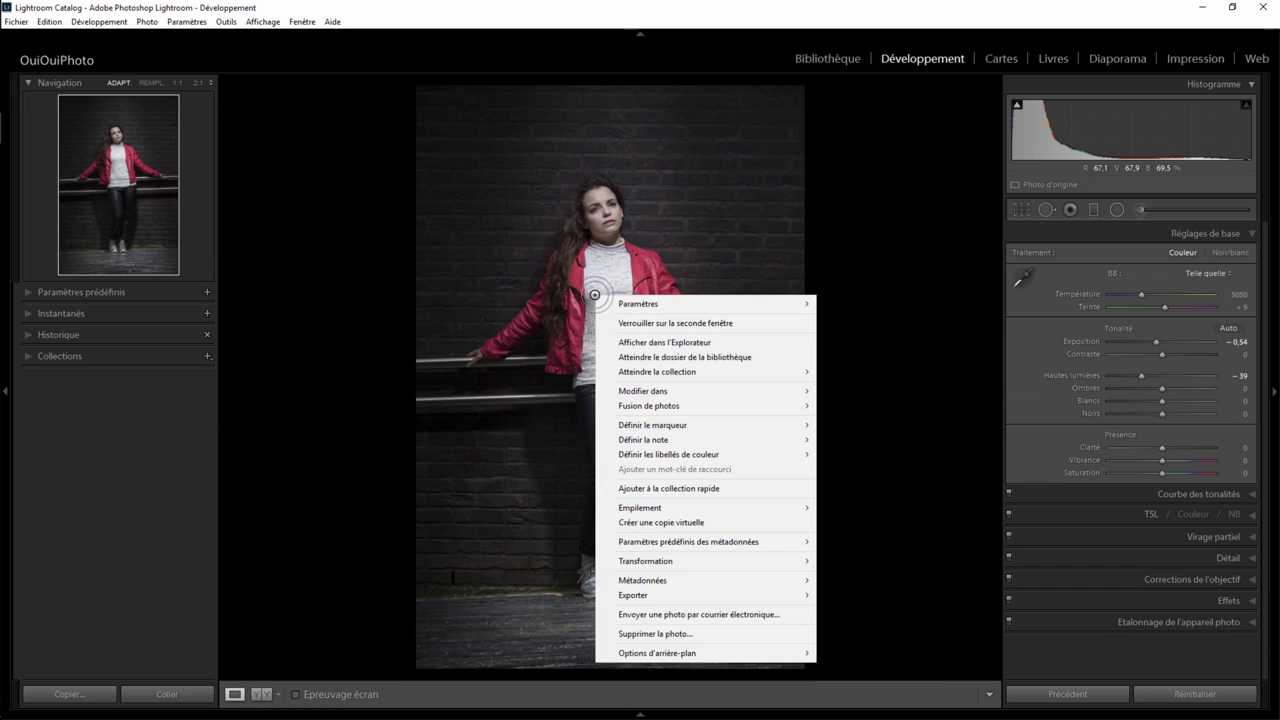
pyautogui.moveTo(705, 391)
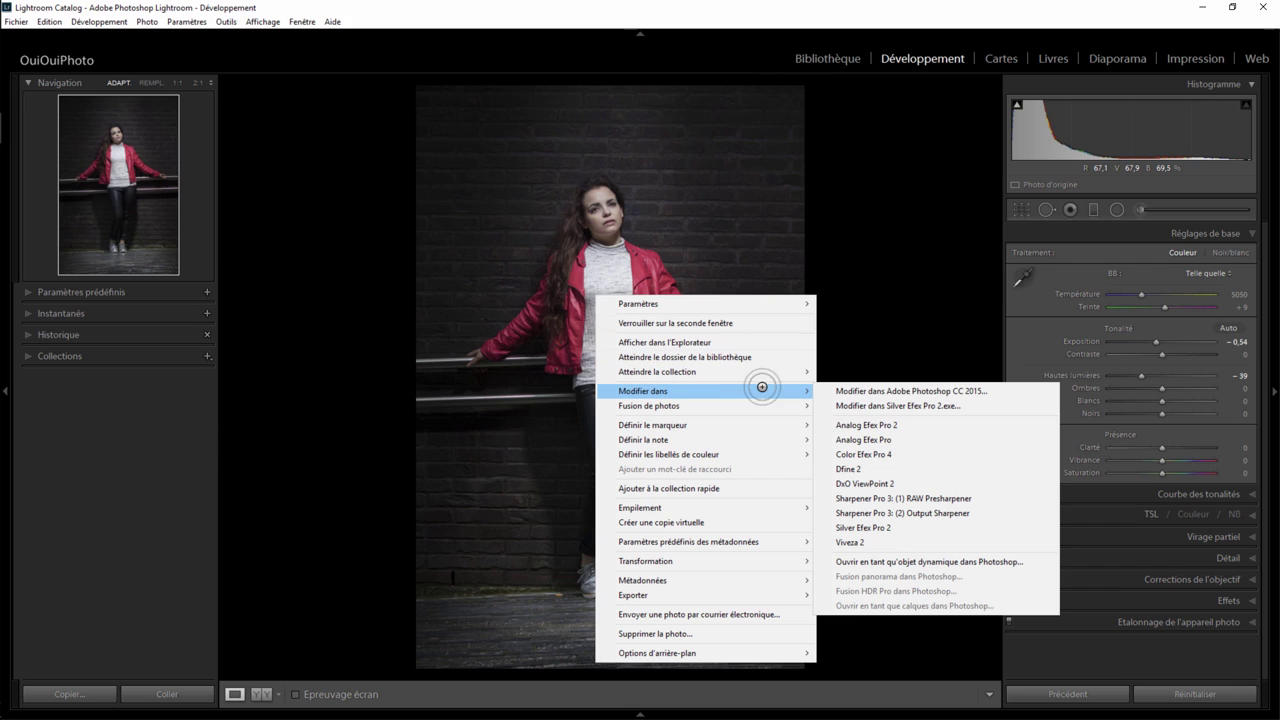
pyautogui.click(877, 423)
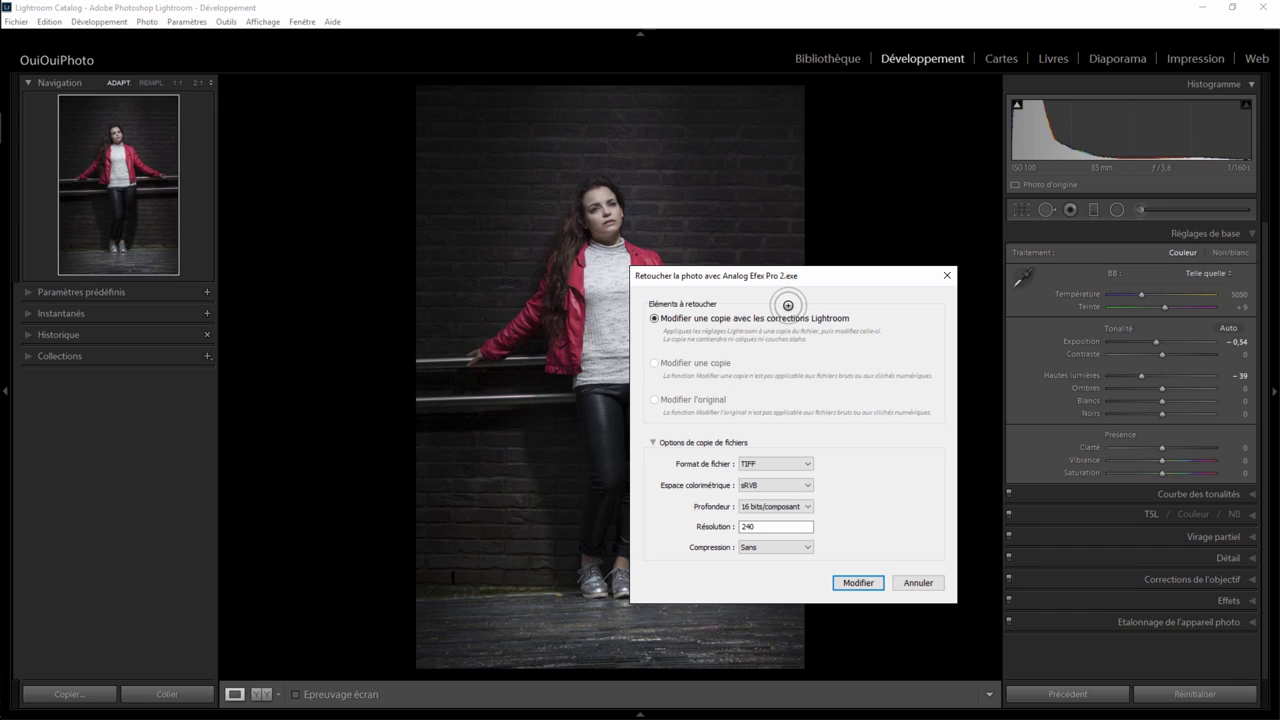
pyautogui.moveTo(847, 276); pyautogui.dragTo(750, 219)
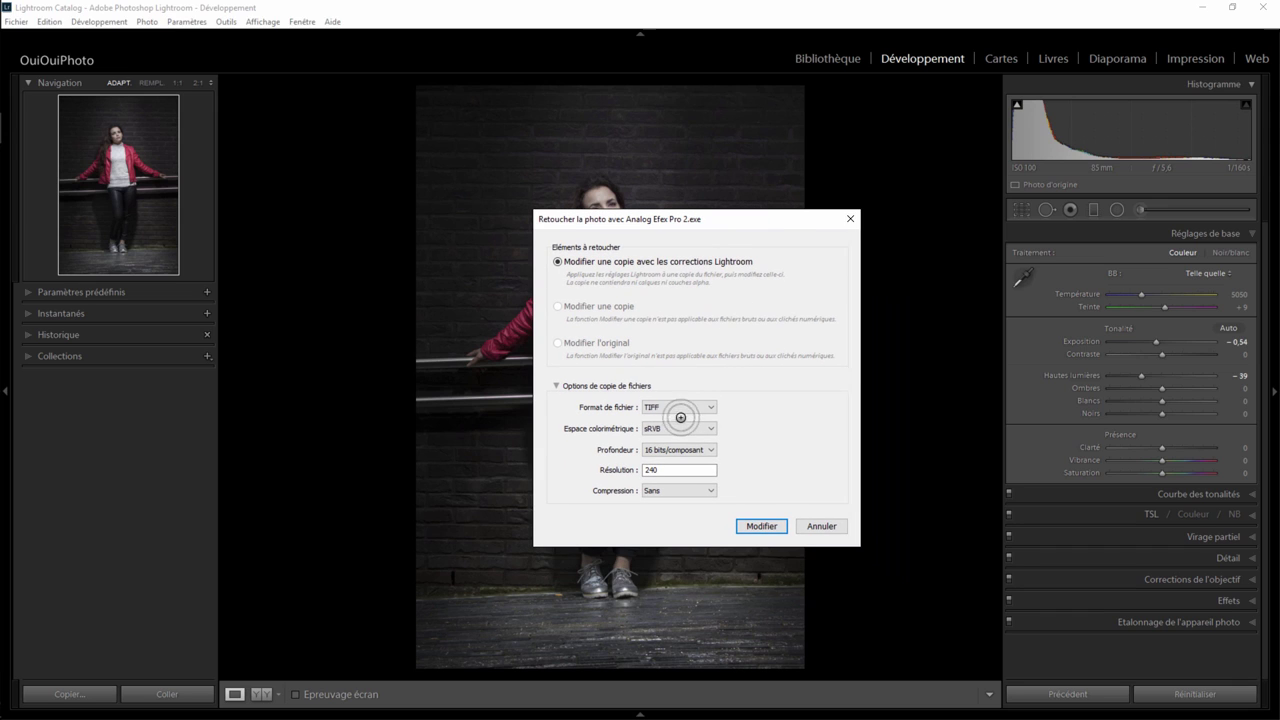
pyautogui.click(695, 426)
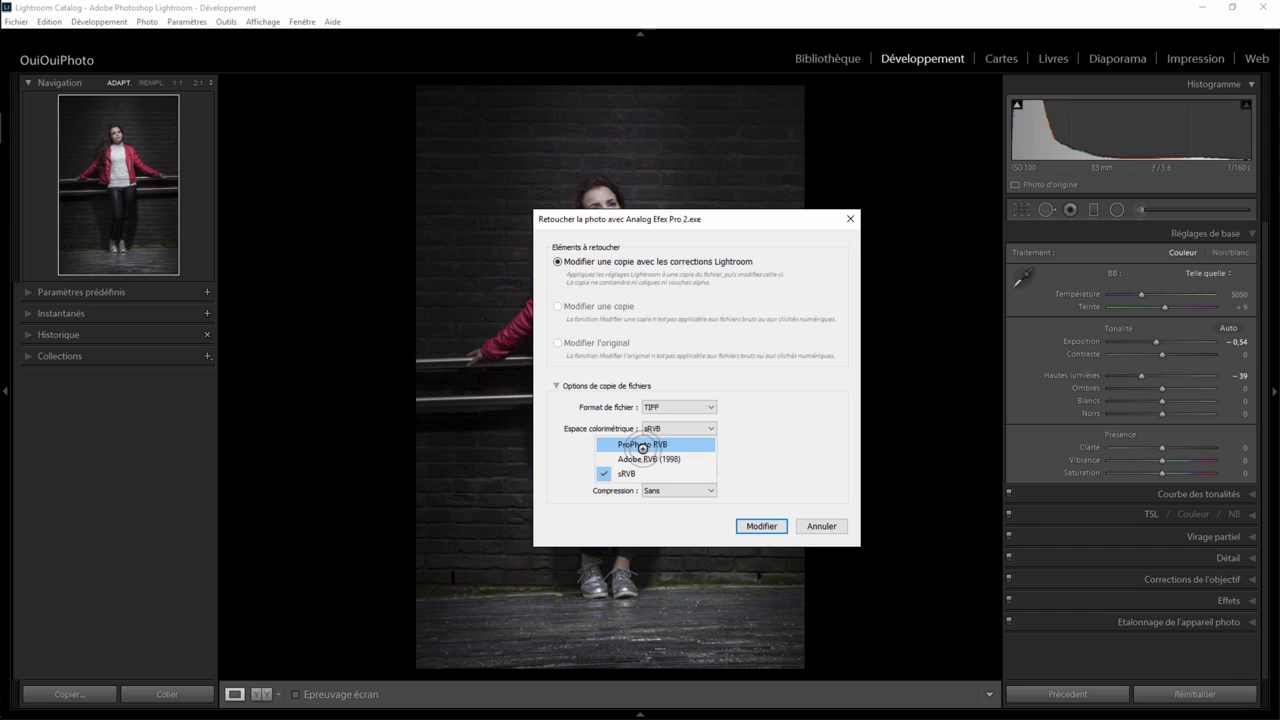
pyautogui.click(688, 443)
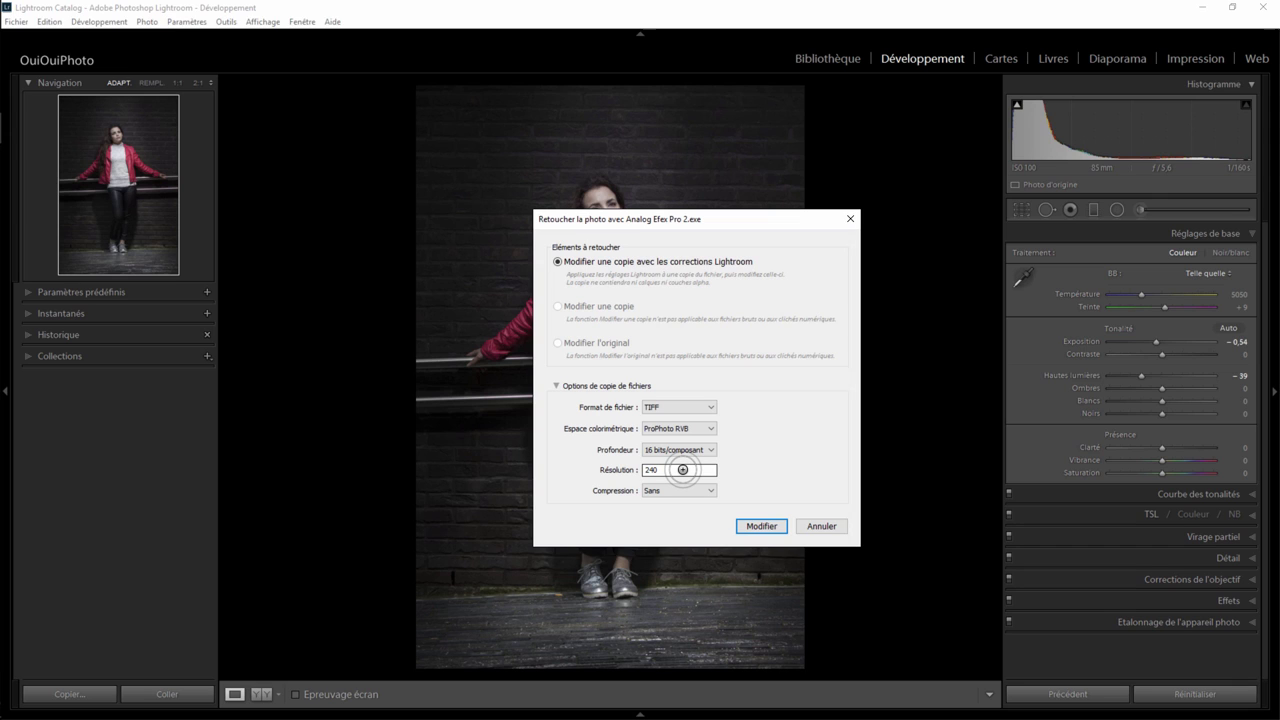
pyautogui.click(757, 525)
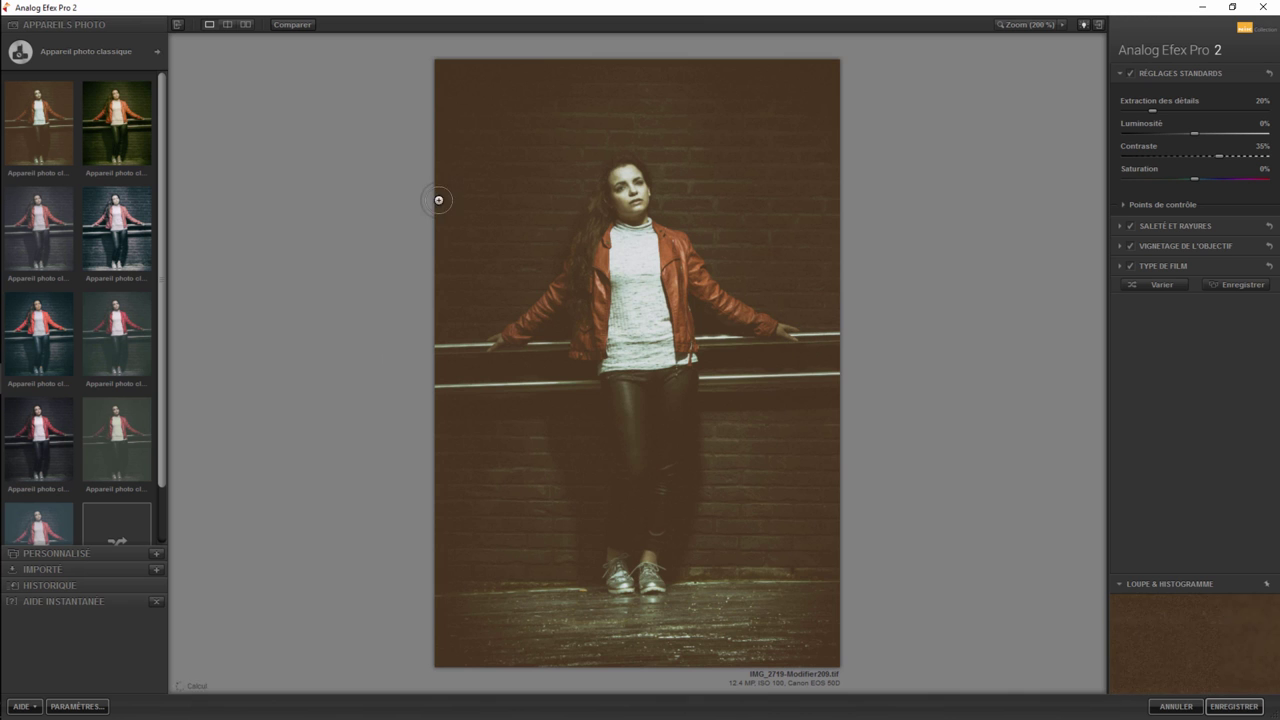
# Add the Fuites de lumière tool, set it to Dynamique, and apply the first preset.
pyautogui.click(158, 51)
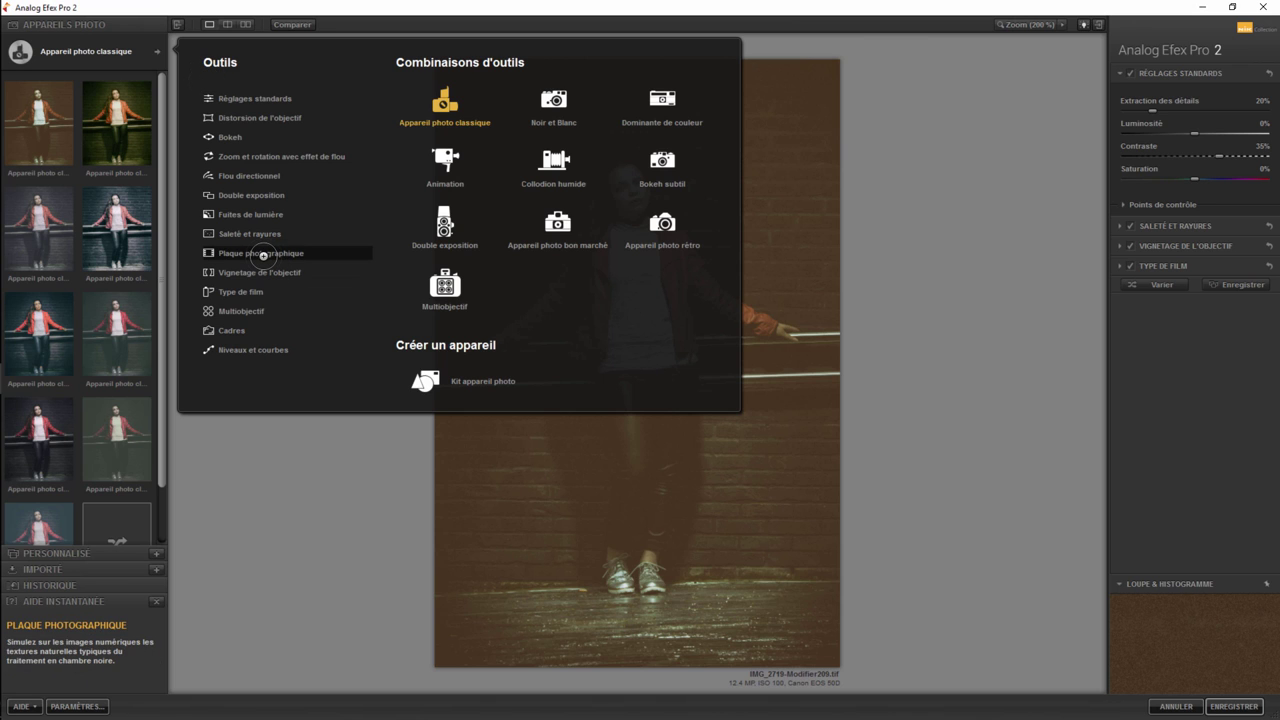
pyautogui.click(258, 213)
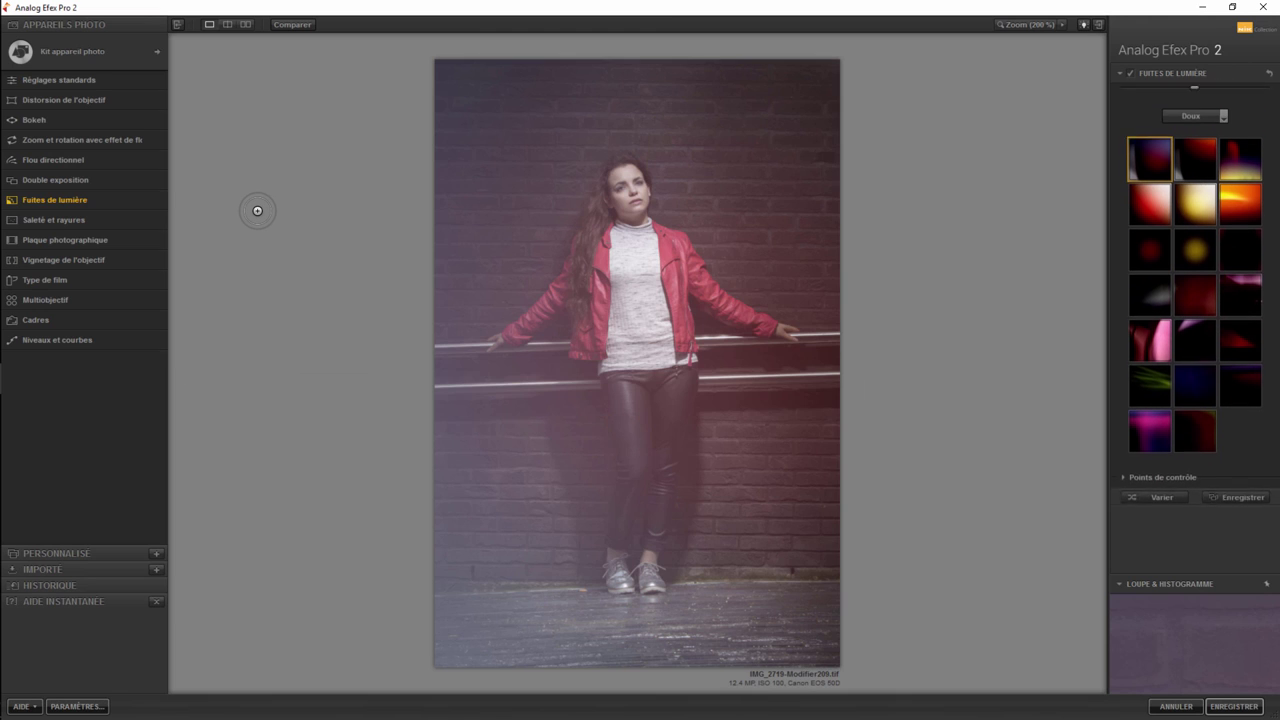
pyautogui.click(1222, 143)
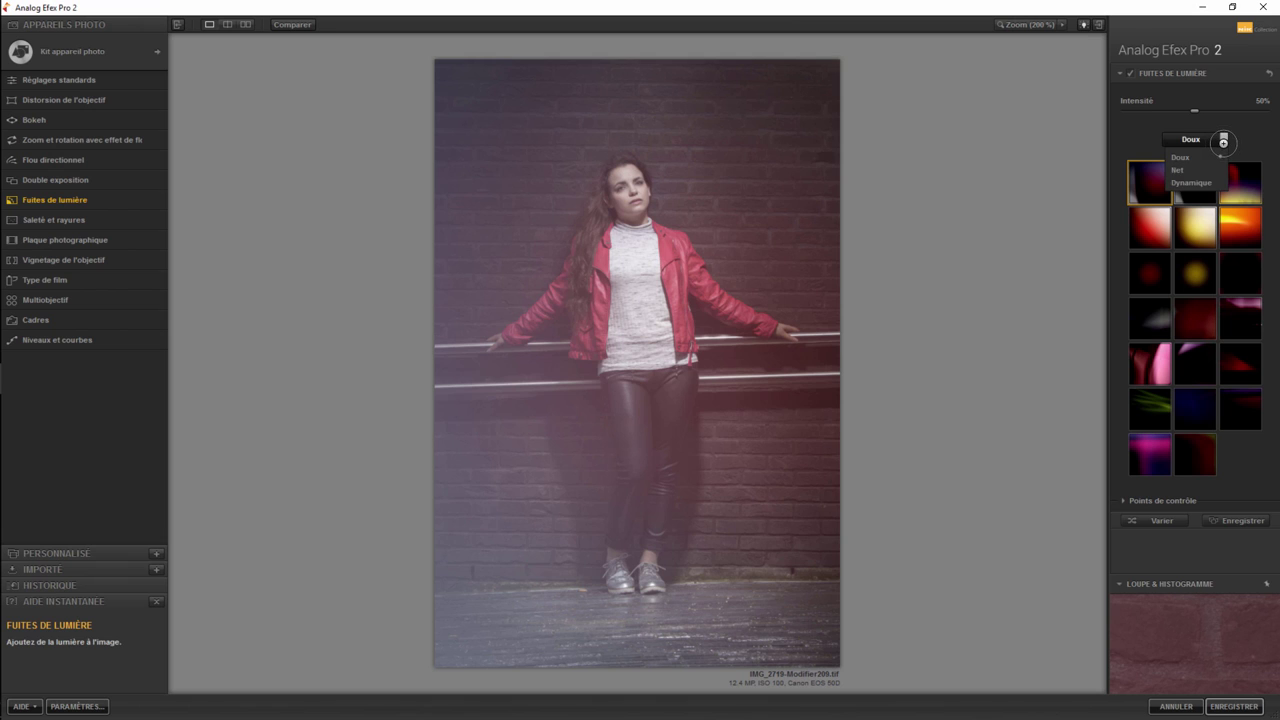
pyautogui.click(1198, 166)
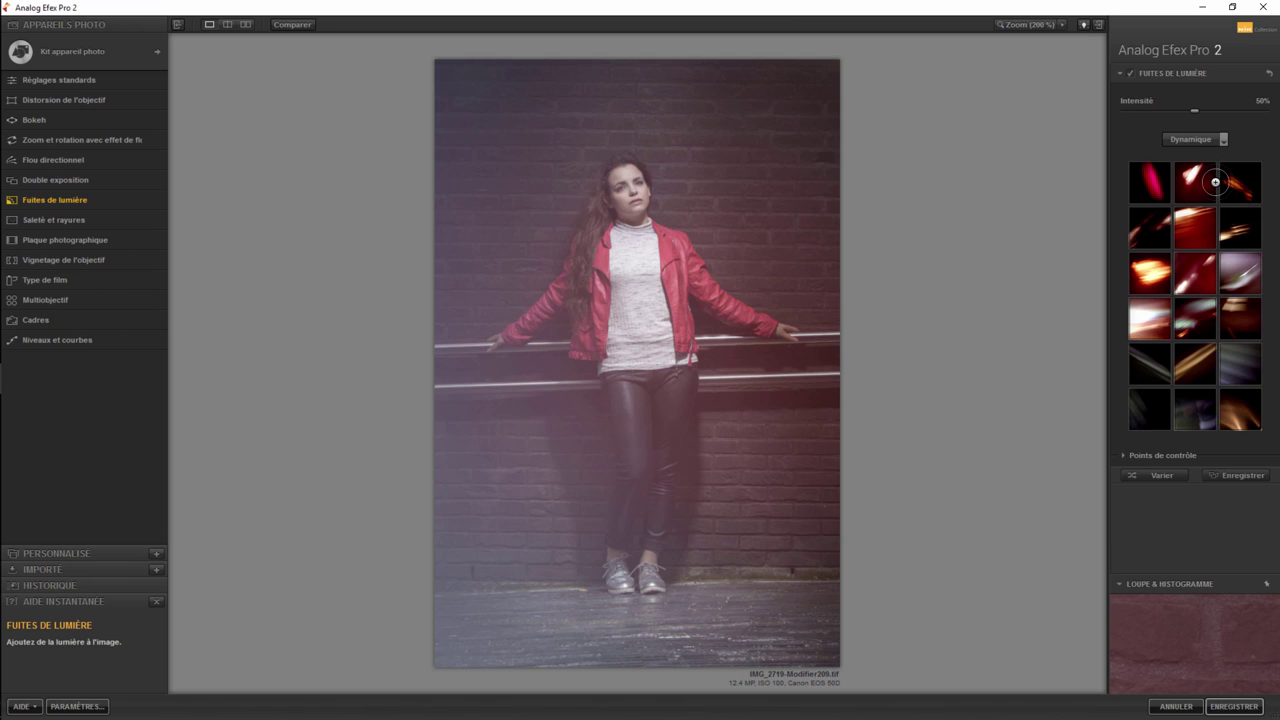
pyautogui.click(1155, 185)
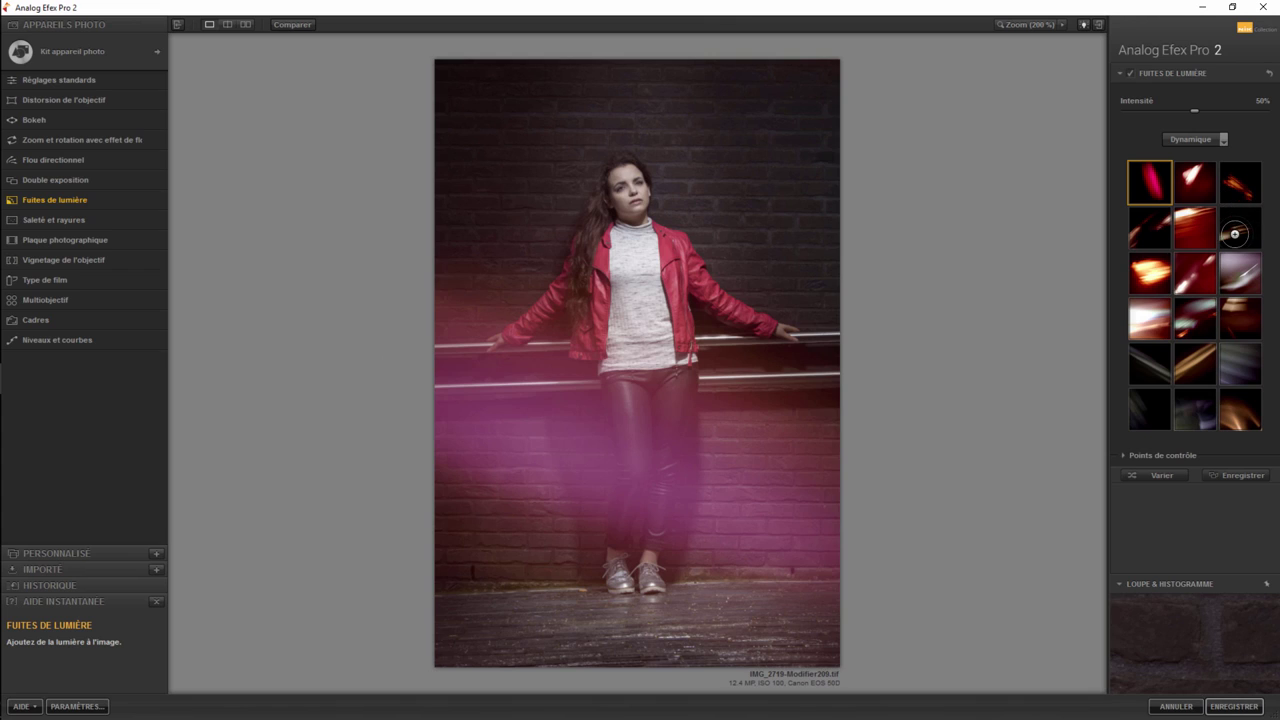
# Use the row-2, column-3 streaky preset, centre it on her face, set intensity 10%.
pyautogui.click(1235, 233)
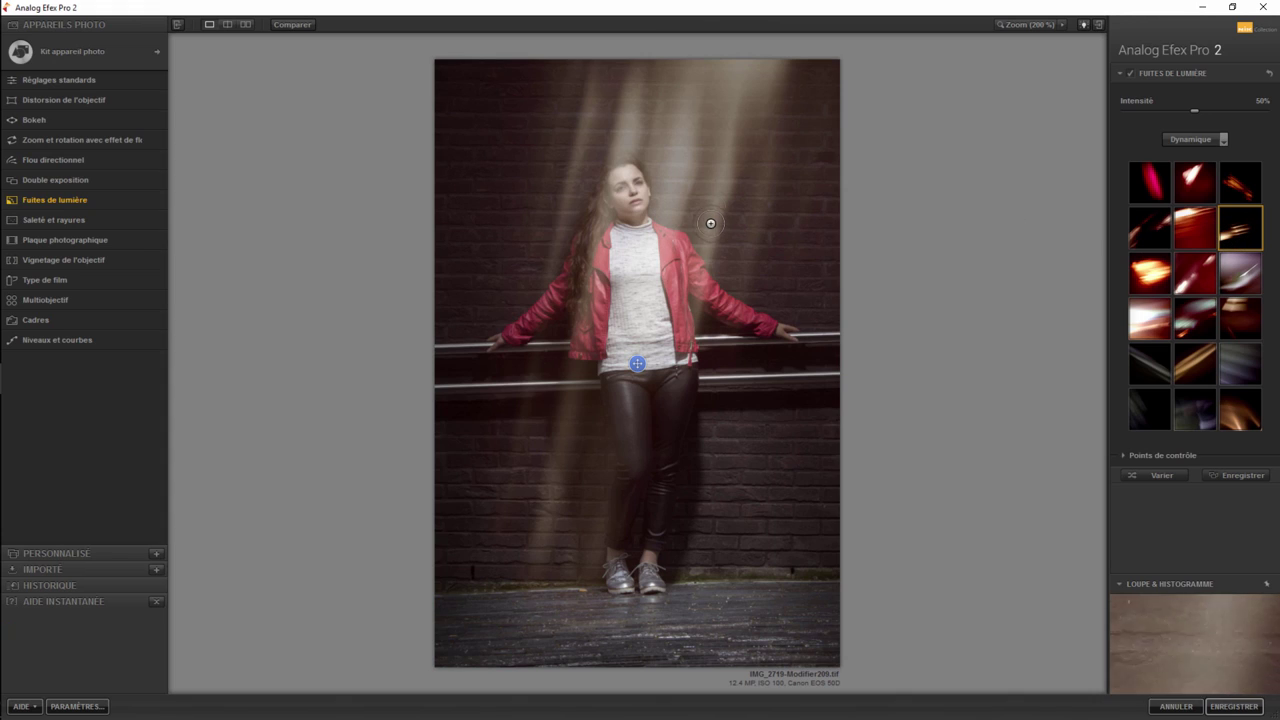
pyautogui.moveTo(694, 300); pyautogui.dragTo(740, 204)
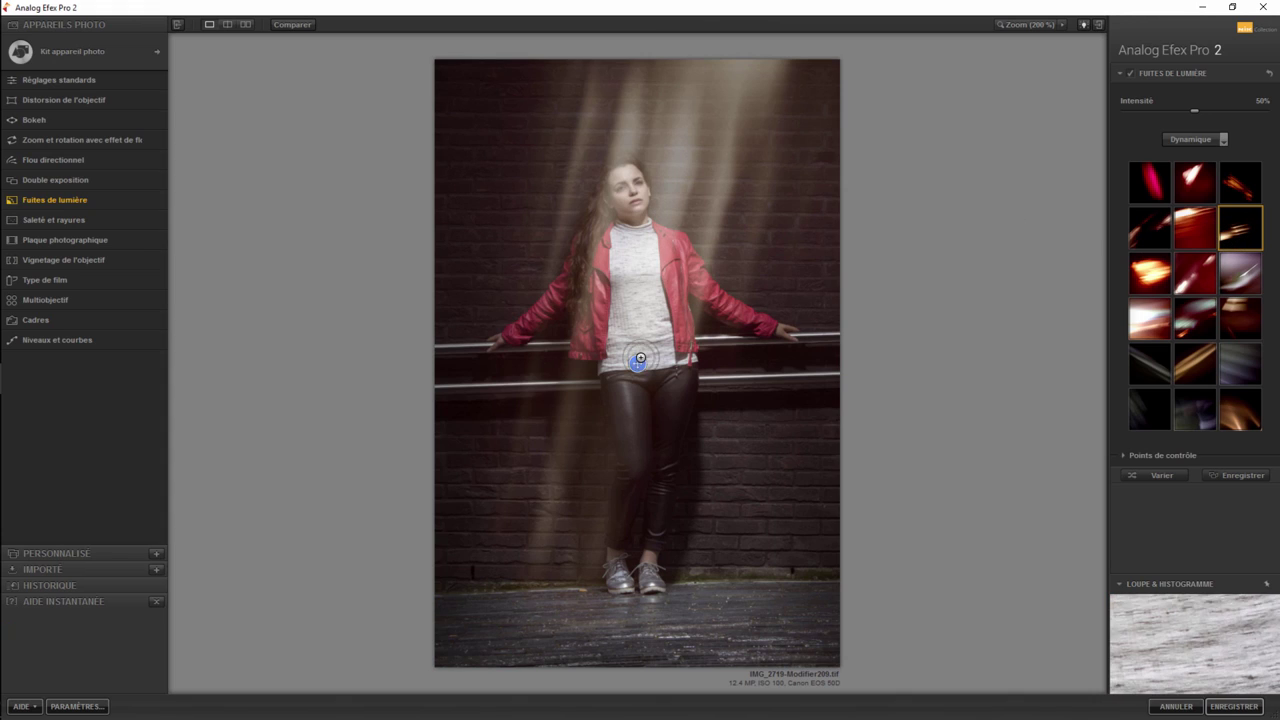
pyautogui.moveTo(637, 364)
pyautogui.mouseDown()
pyautogui.moveTo(650, 209)
pyautogui.moveTo(634, 211)
pyautogui.moveTo(638, 182)
pyautogui.mouseUp()
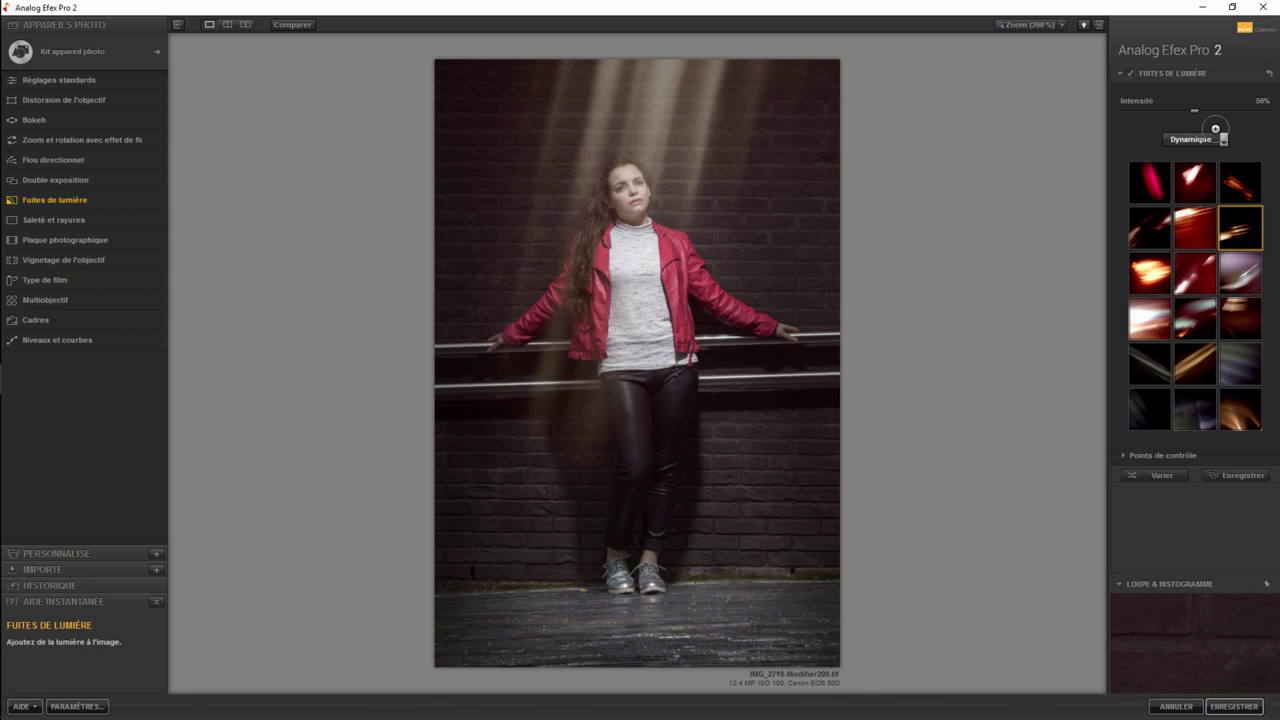
pyautogui.moveTo(1195, 110)
pyautogui.mouseDown()
pyautogui.moveTo(1087, 112)
pyautogui.moveTo(1142, 110)
pyautogui.mouseUp()
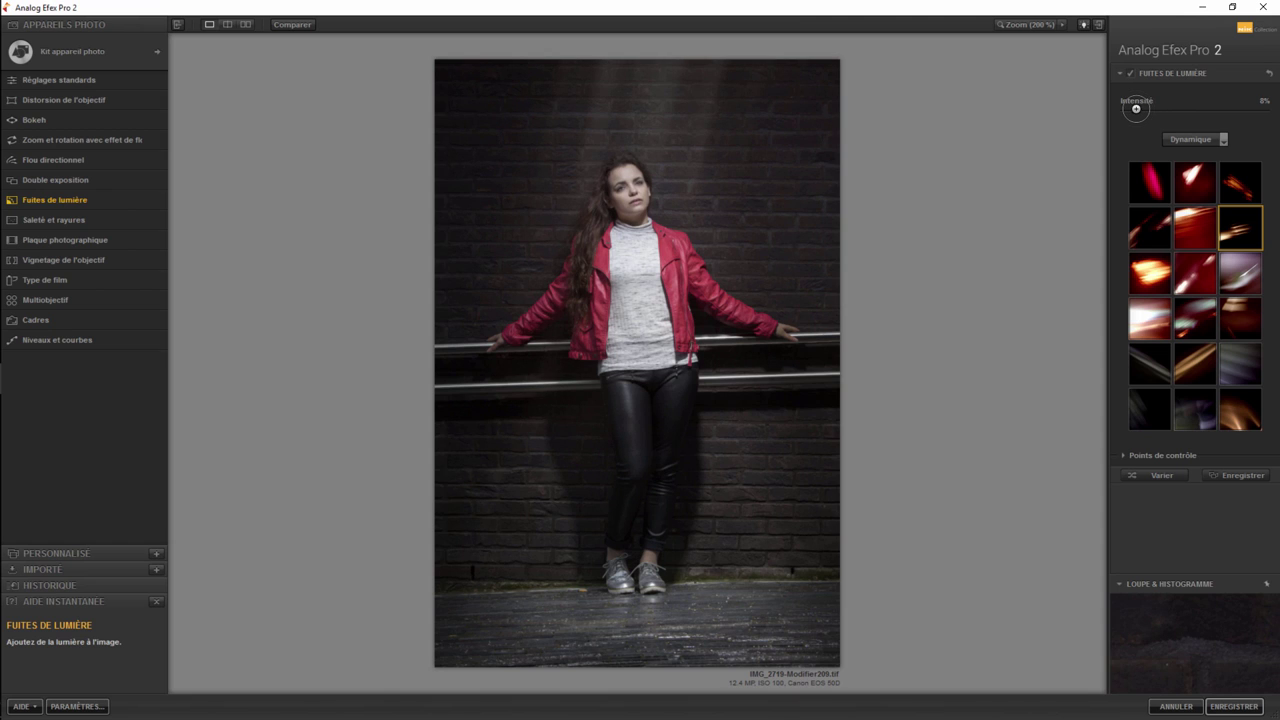
pyautogui.moveTo(1136, 108)
pyautogui.mouseDown()
pyautogui.moveTo(1234, 109)
pyautogui.moveTo(1141, 110)
pyautogui.mouseUp()
pyautogui.moveTo(640, 215)
pyautogui.mouseDown()
pyautogui.moveTo(711, 140)
pyautogui.moveTo(637, 140)
pyautogui.mouseUp()
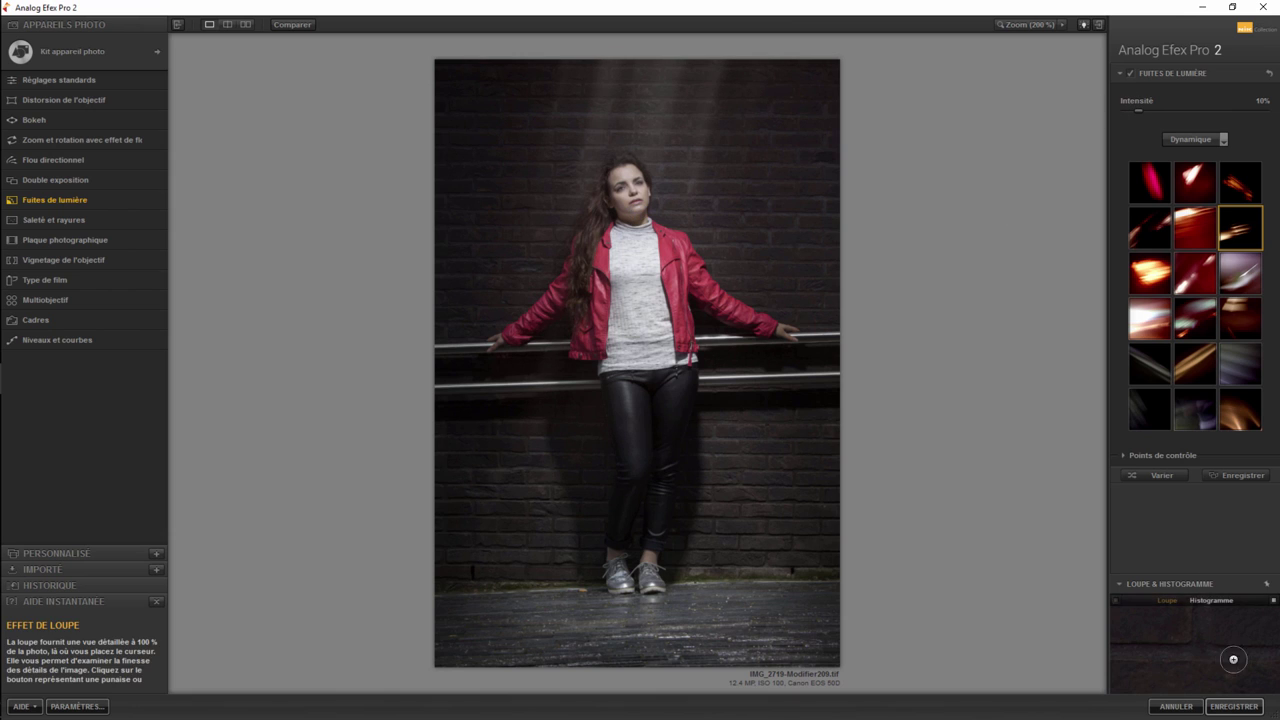
# Save the light-leak copy to Lightroom, paste previous settings, and compare before/after.
pyautogui.click(1236, 706)
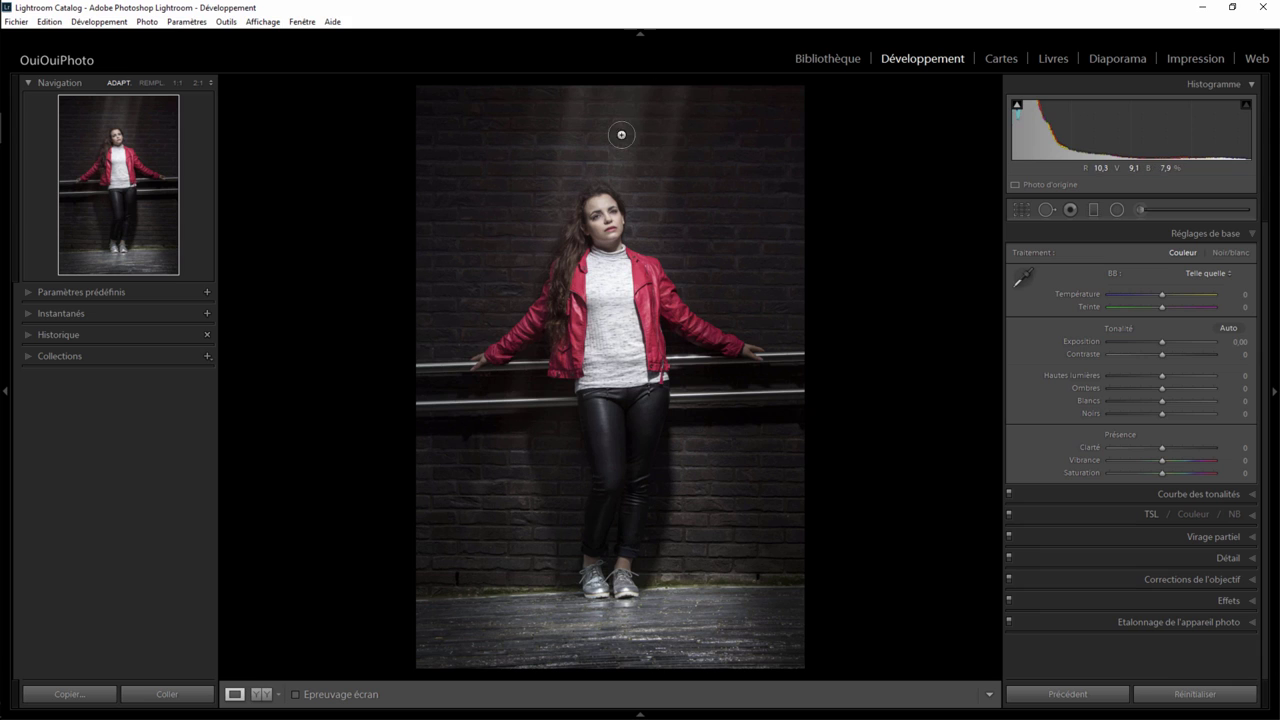
pyautogui.hotkey('ctrl', 'alt', 'v')
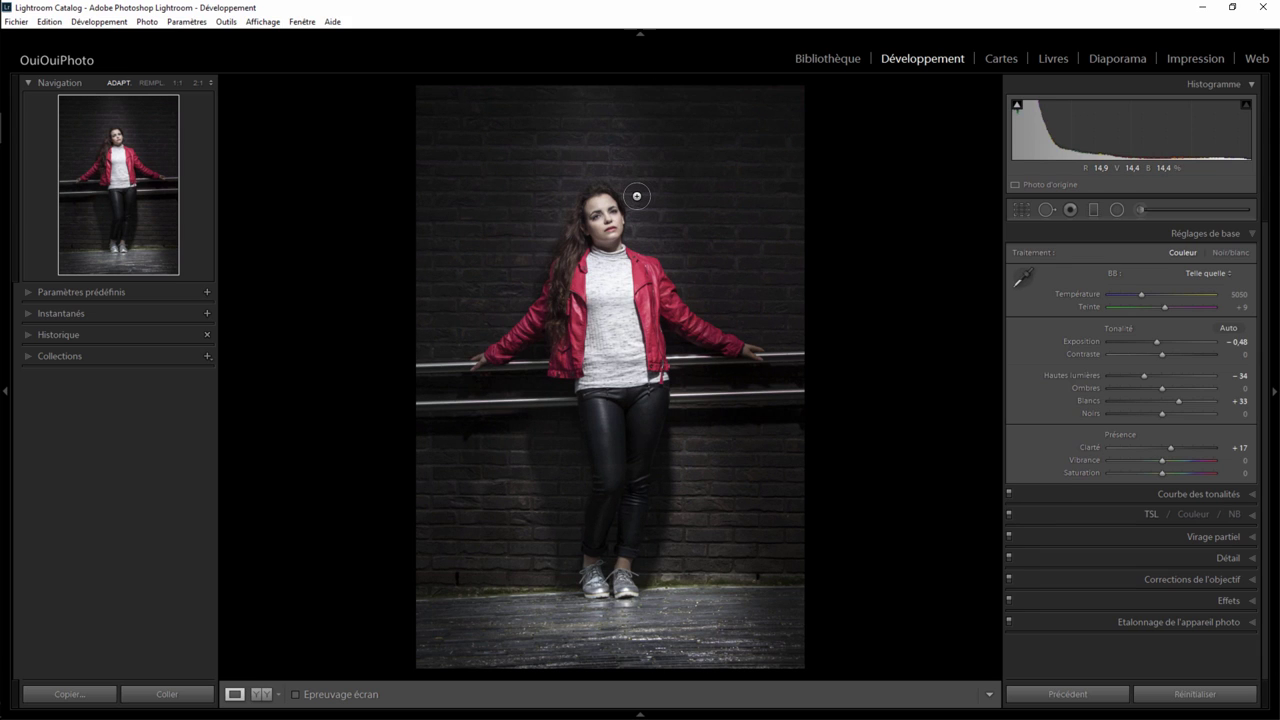
pyautogui.press('\\')
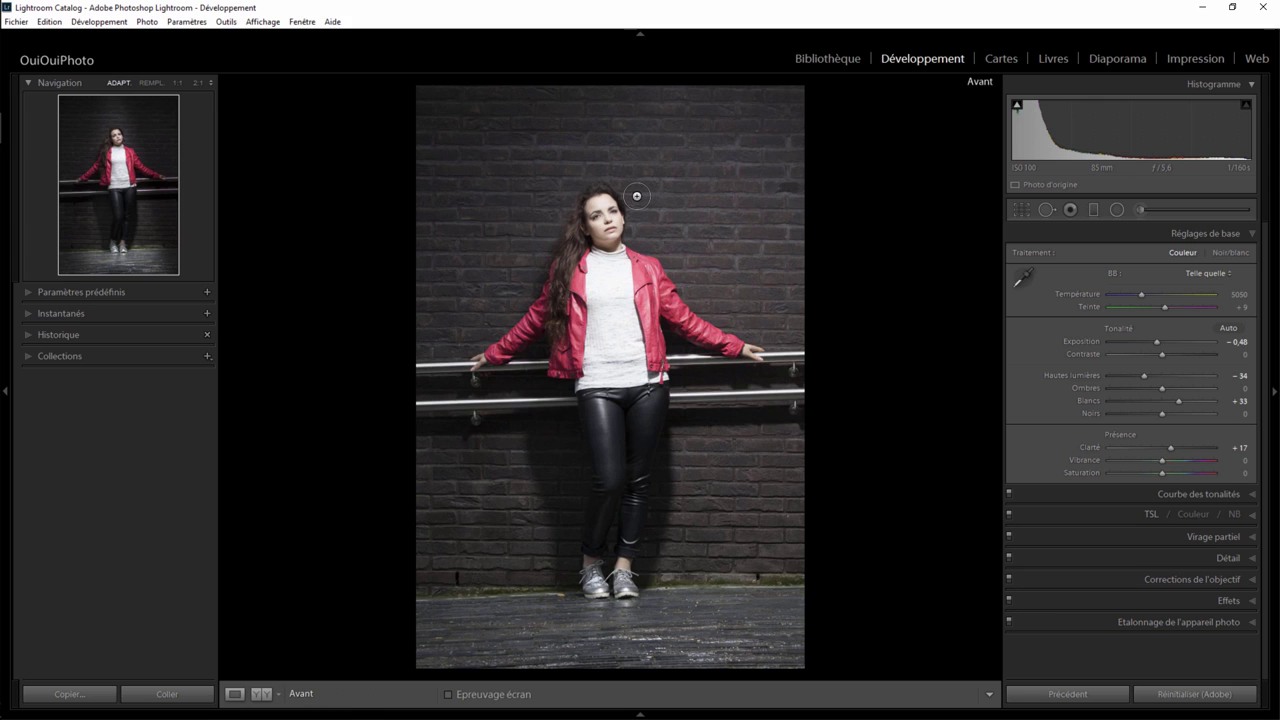
pyautogui.press('\\')
pyautogui.press('\\')
pyautogui.press('\\')
pyautogui.press('\\')
pyautogui.press('\\')
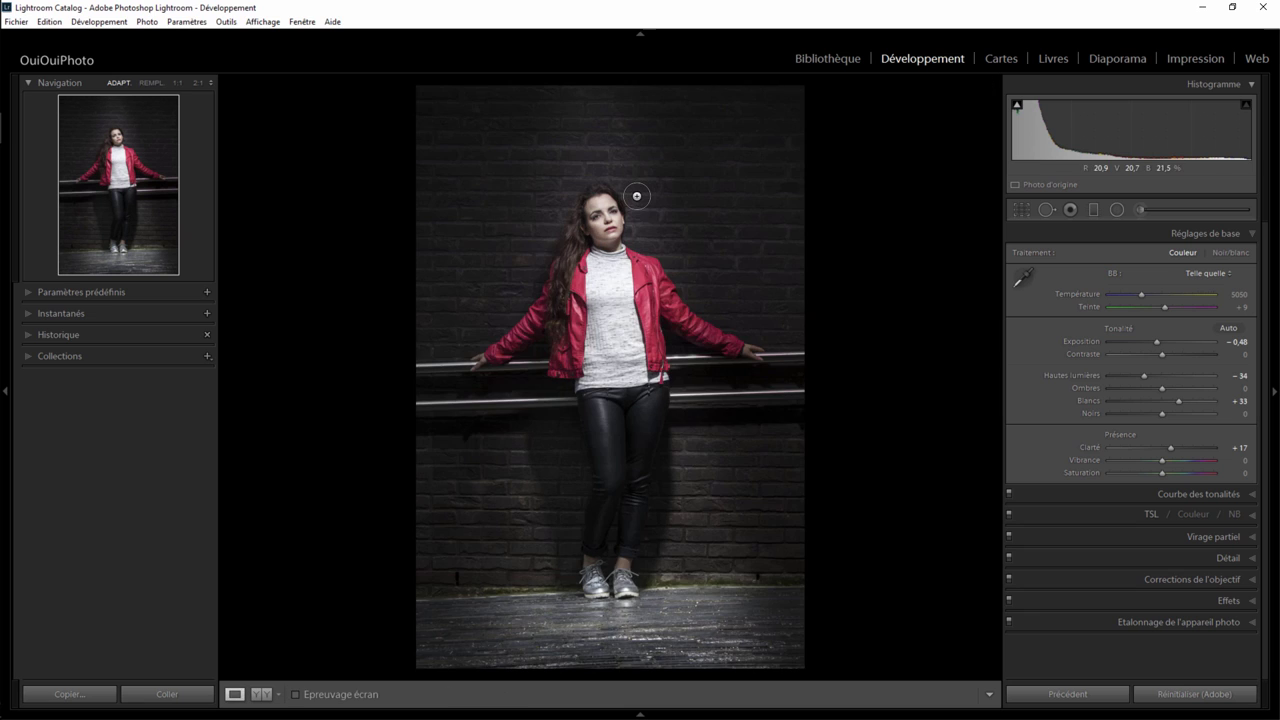
pyautogui.press('\\')
pyautogui.press('\\')
pyautogui.press('\\')
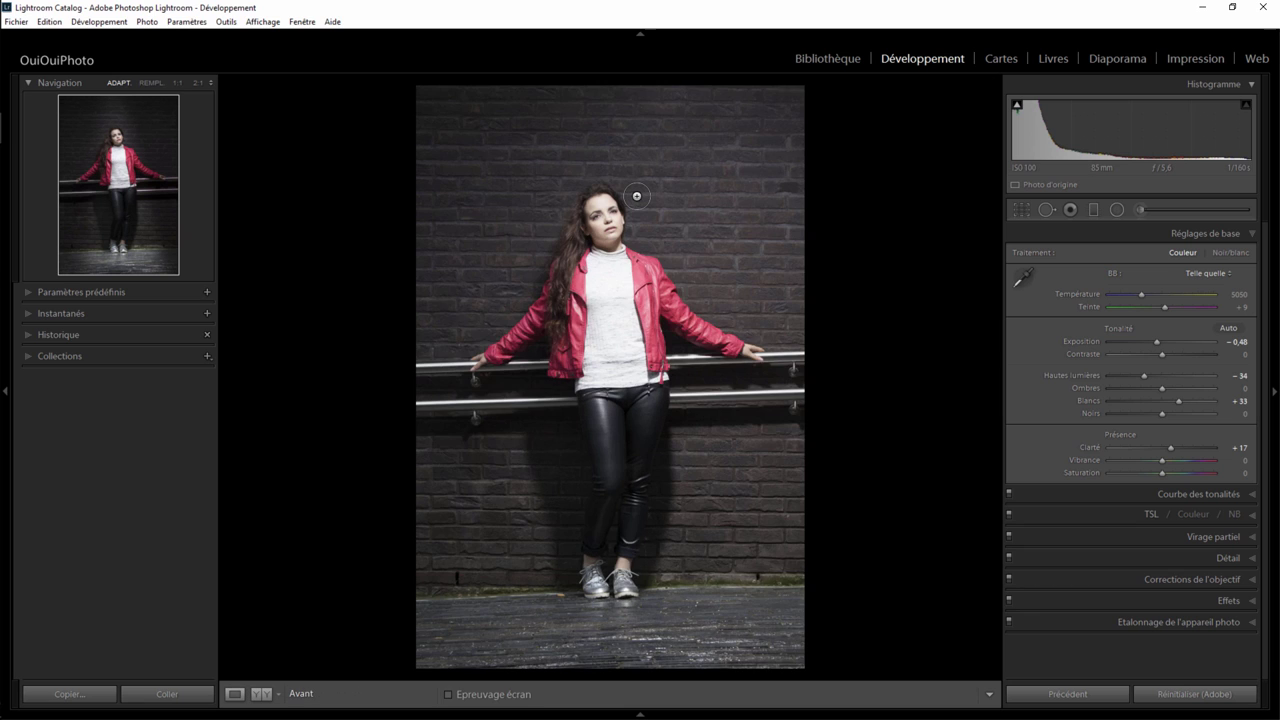
pyautogui.press('\\')
pyautogui.press('\\')
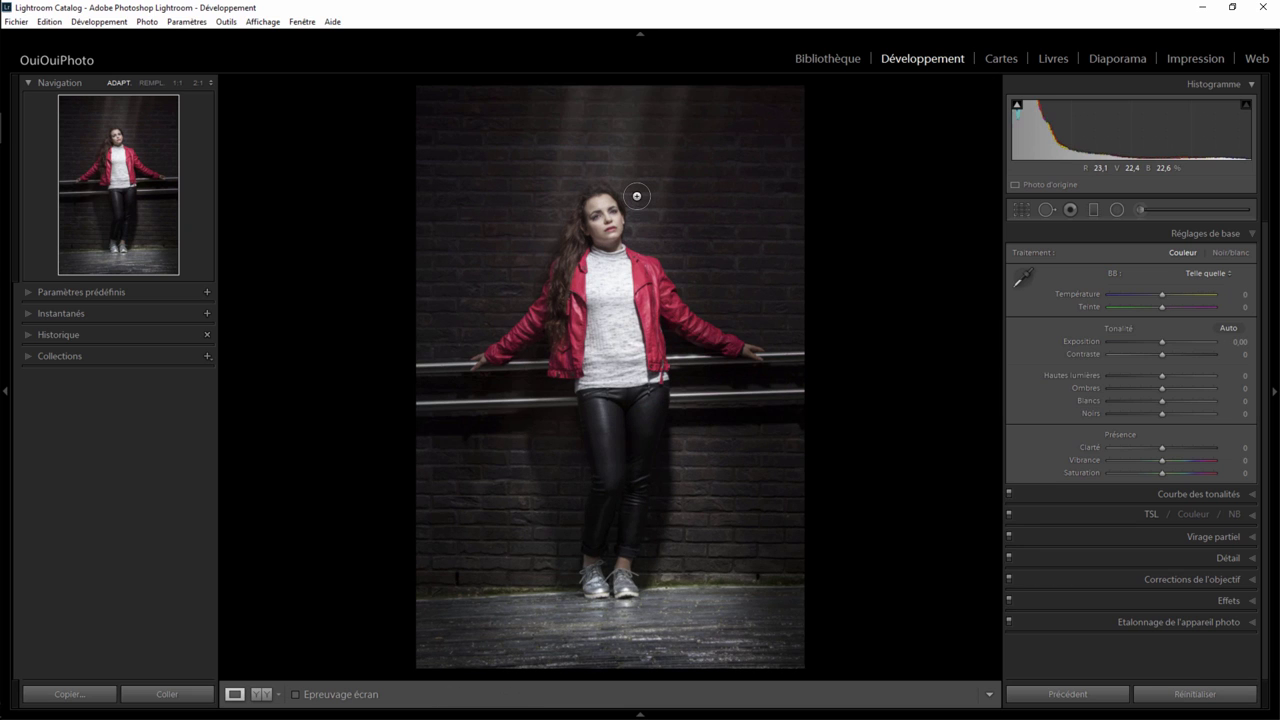